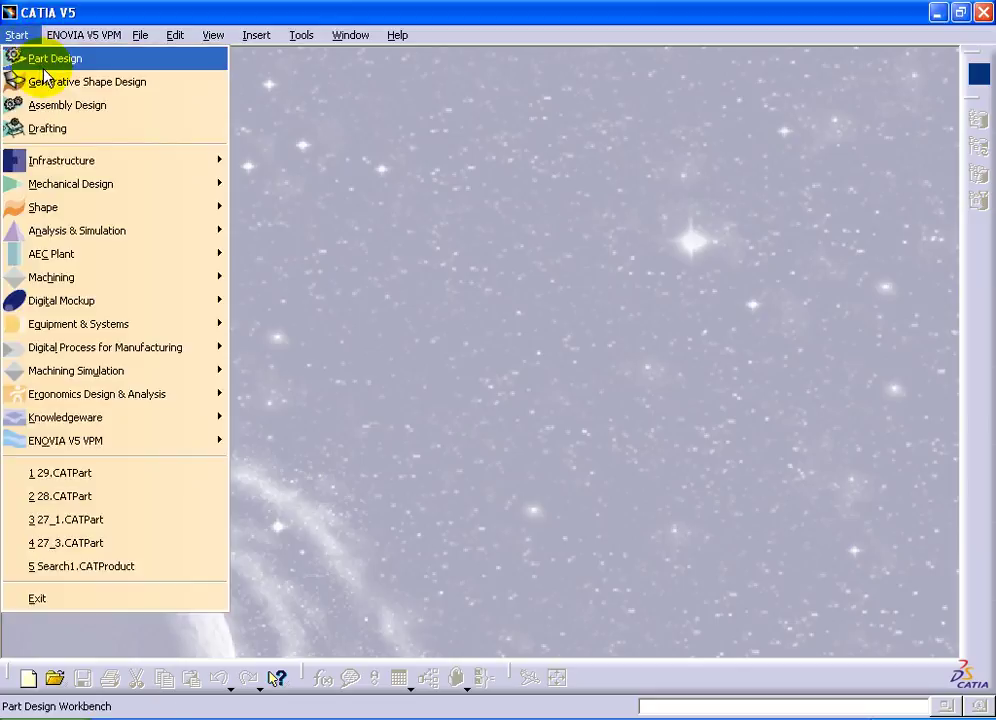
Create a new Part Design part and open a sketch on the xy plane.
{"action": "left_click", "coordinate": [42, 62]}
{"action": "left_click", "coordinate": [823, 626]}
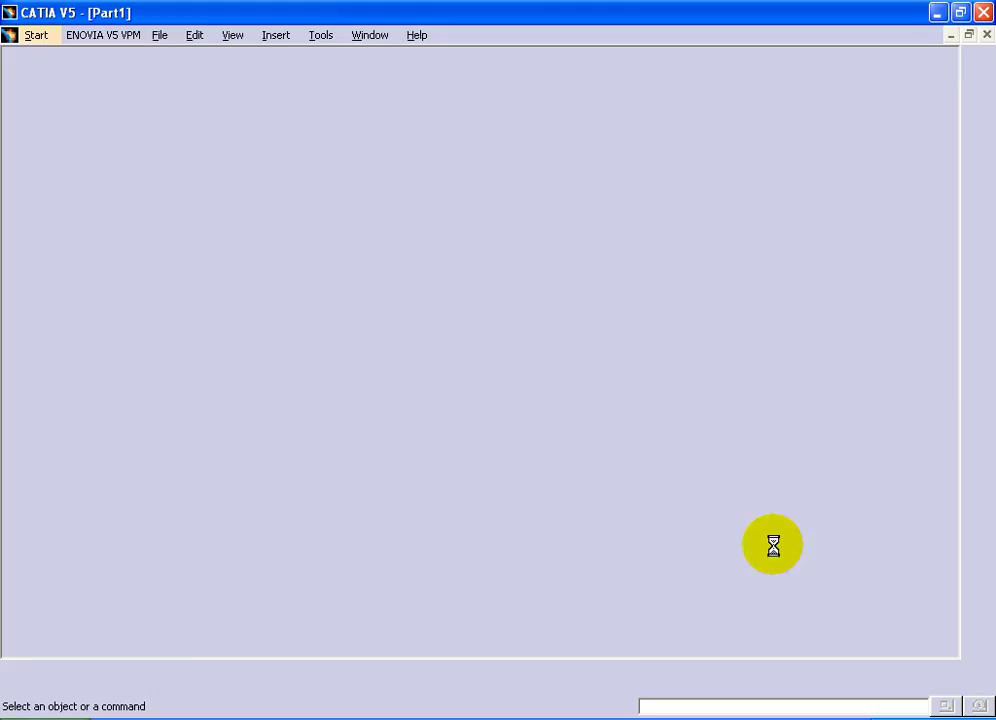
{"action": "left_click", "coordinate": [509, 355]}
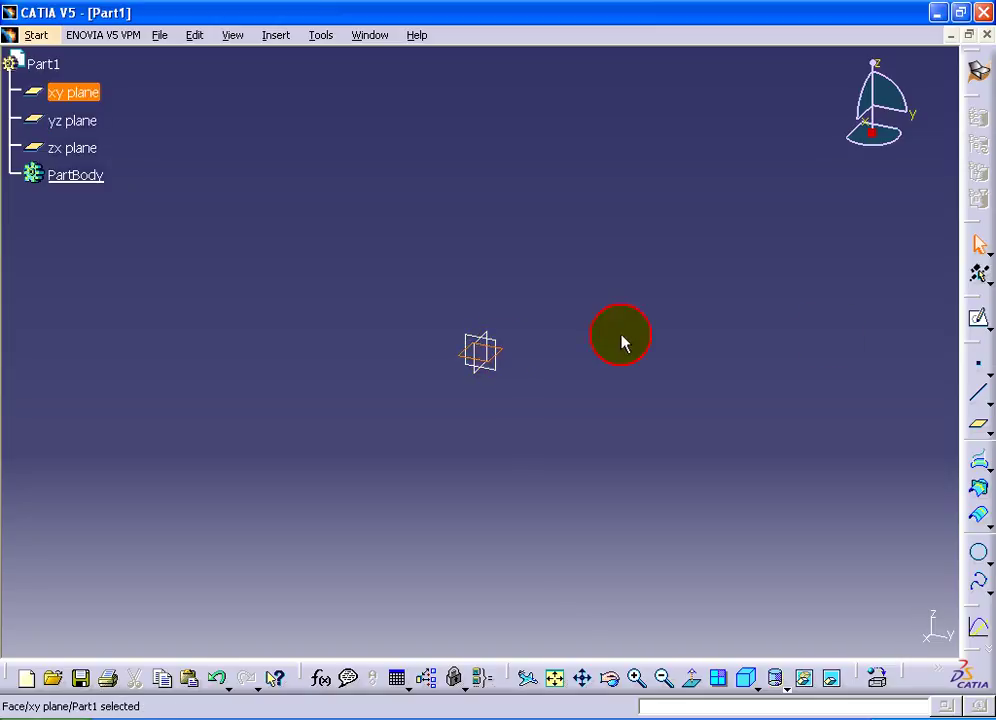
{"action": "left_click", "coordinate": [972, 315]}
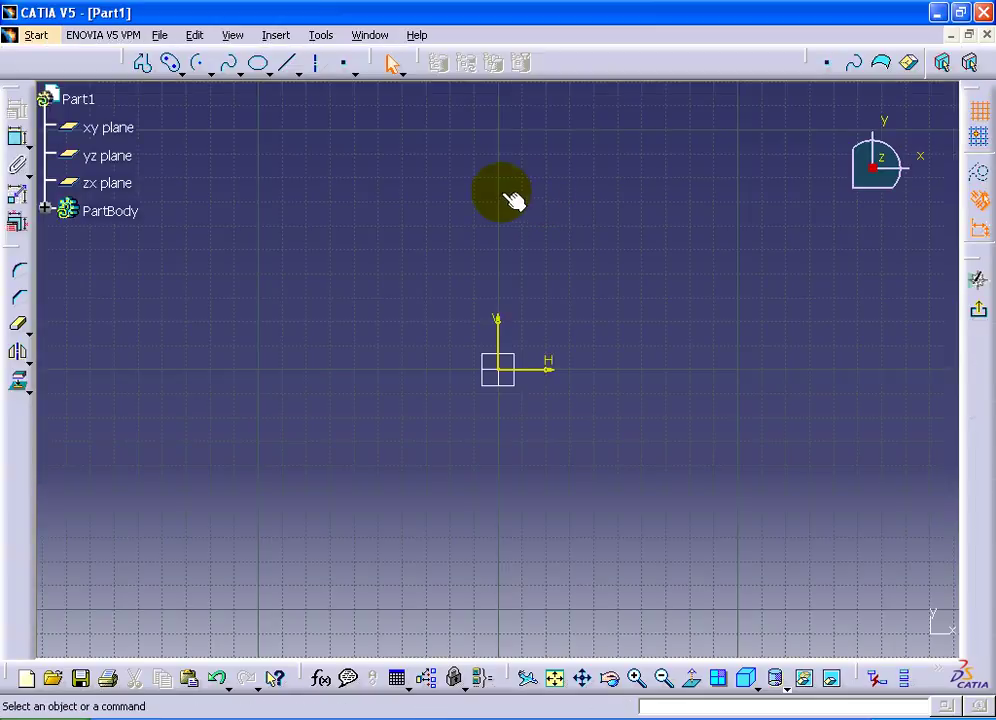
Draw two crossing centre arcs, one centred left of the origin and one at 0, -44.204mm.
{"action": "left_click", "coordinate": [205, 70]}
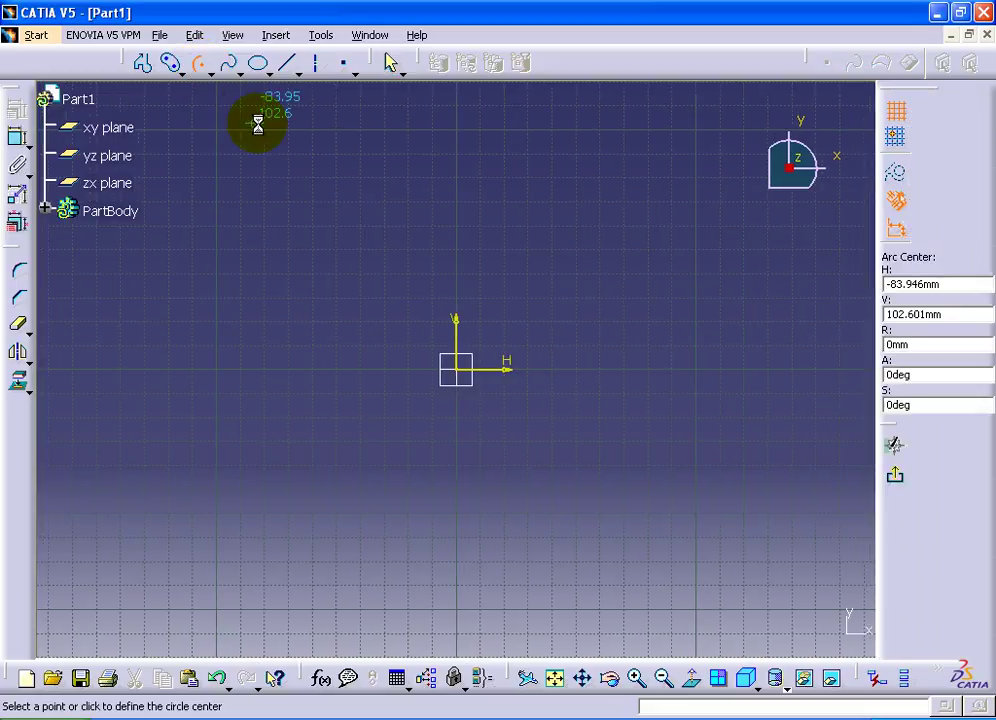
{"action": "left_click", "coordinate": [360, 369]}
{"action": "left_click", "coordinate": [596, 369]}
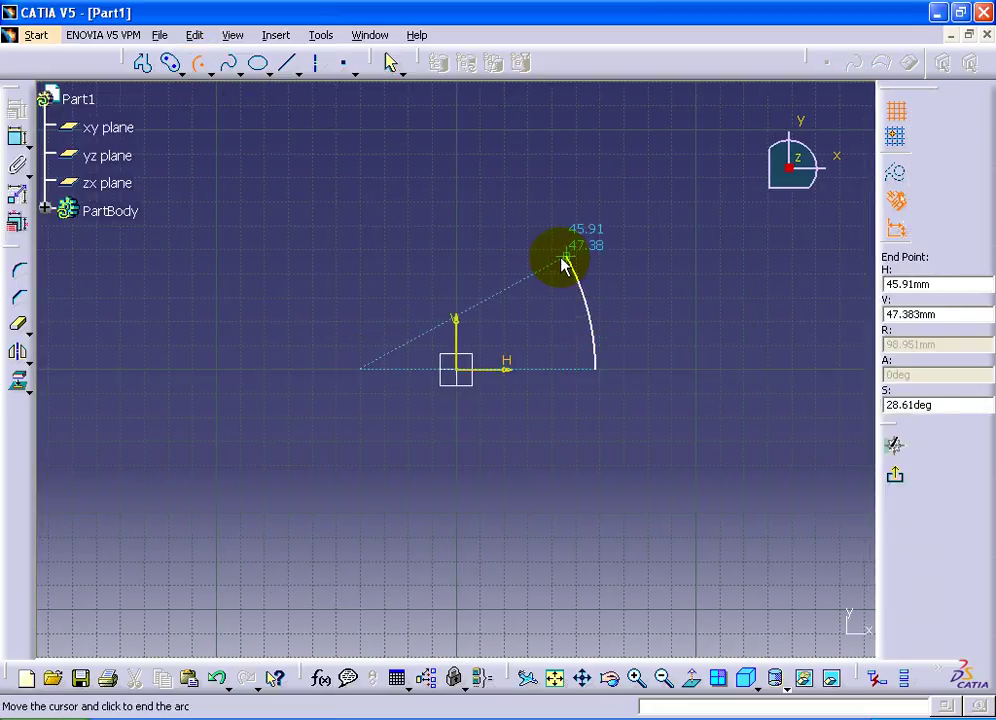
{"action": "left_click", "coordinate": [563, 262]}
{"action": "left_click", "coordinate": [200, 63]}
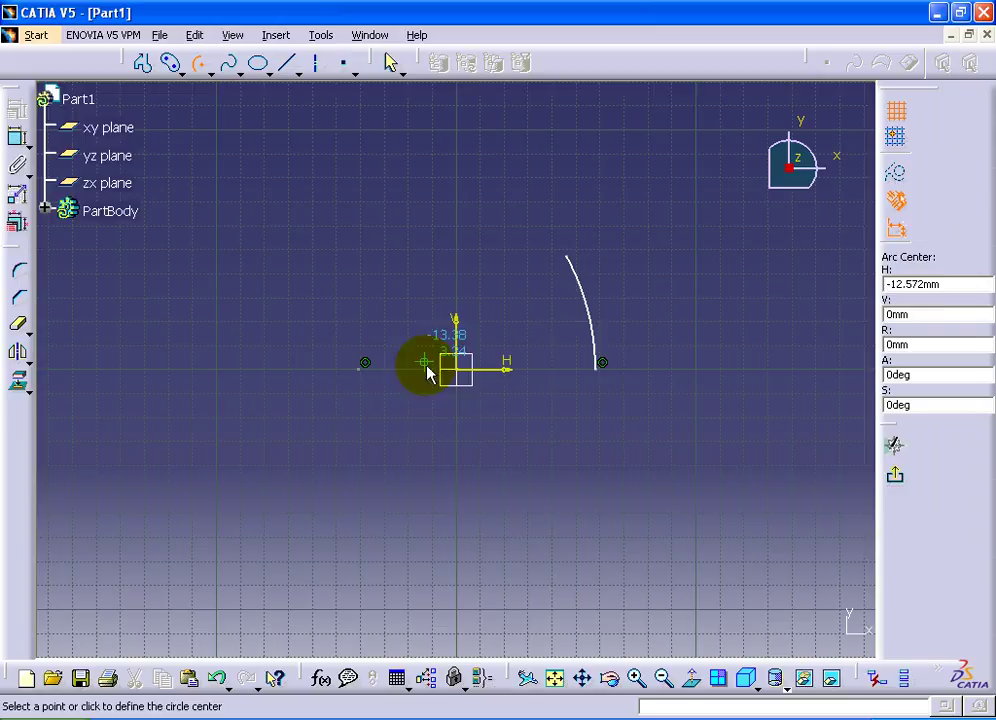
{"action": "left_click", "coordinate": [457, 474]}
{"action": "left_click", "coordinate": [456, 264]}
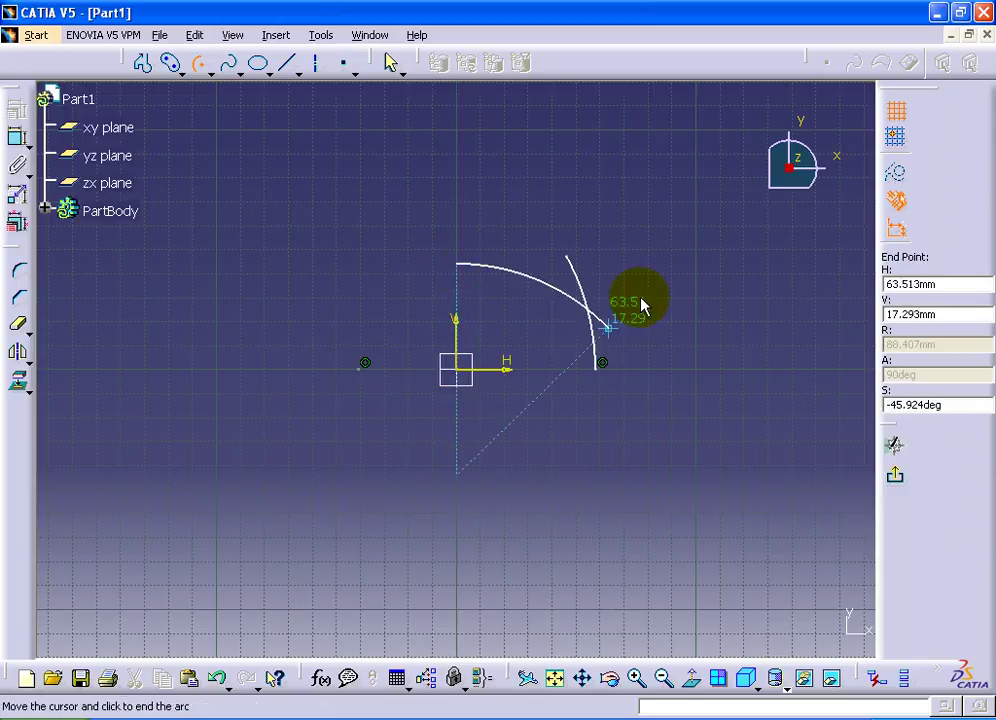
{"action": "left_click", "coordinate": [641, 301]}
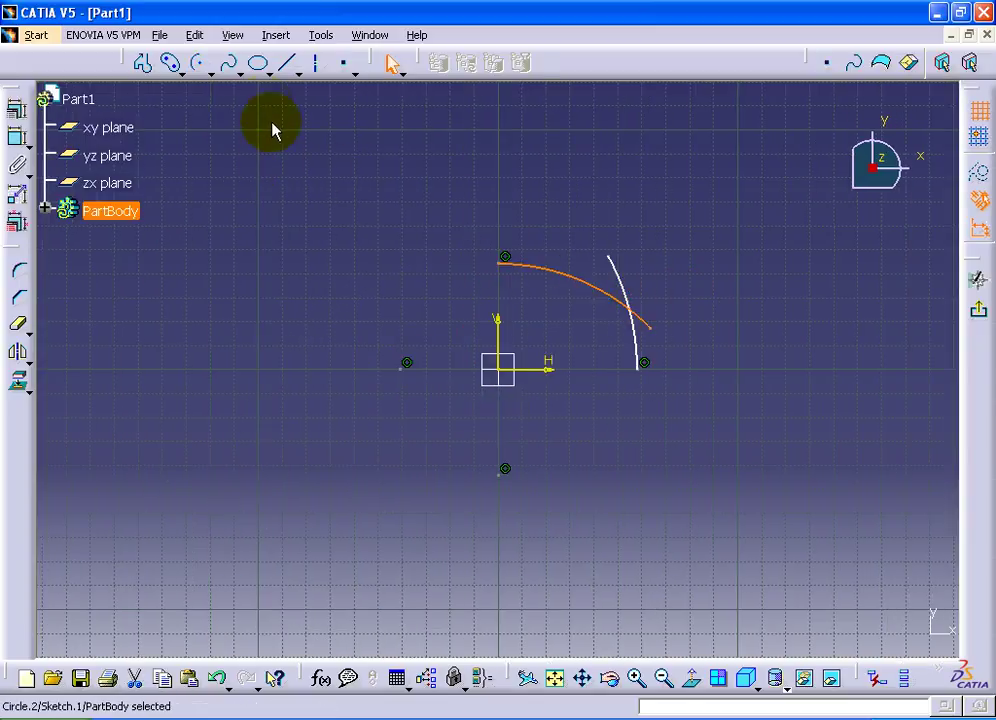
Round the junction of the two arcs with a 28.416 corner fillet.
{"action": "left_click", "coordinate": [20, 272]}
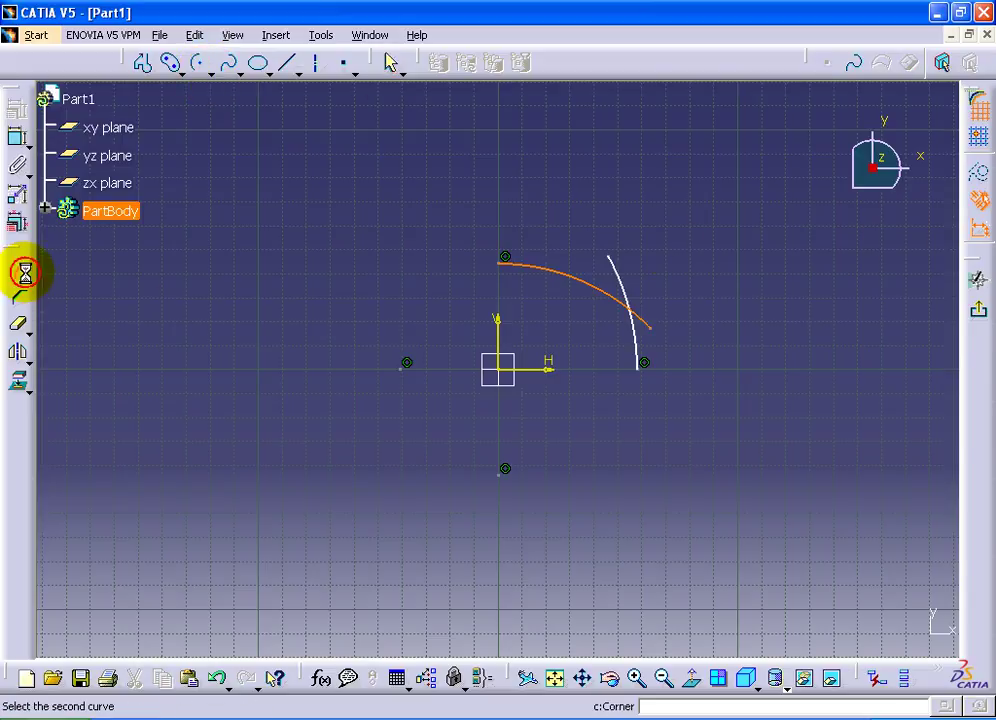
{"action": "left_click", "coordinate": [643, 335]}
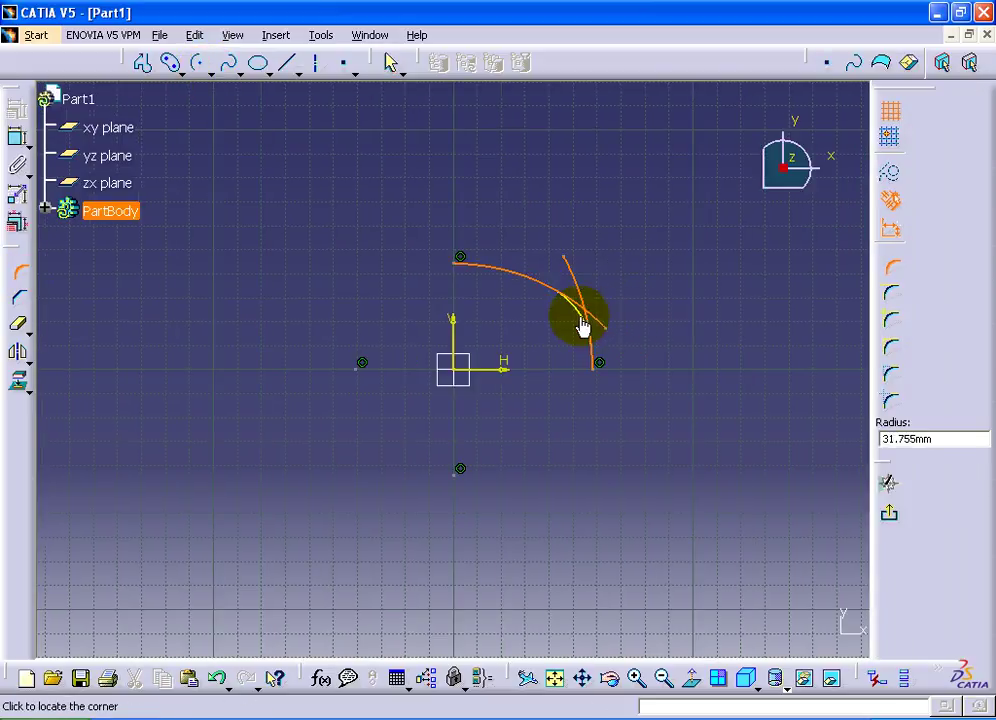
{"action": "left_click", "coordinate": [584, 325]}
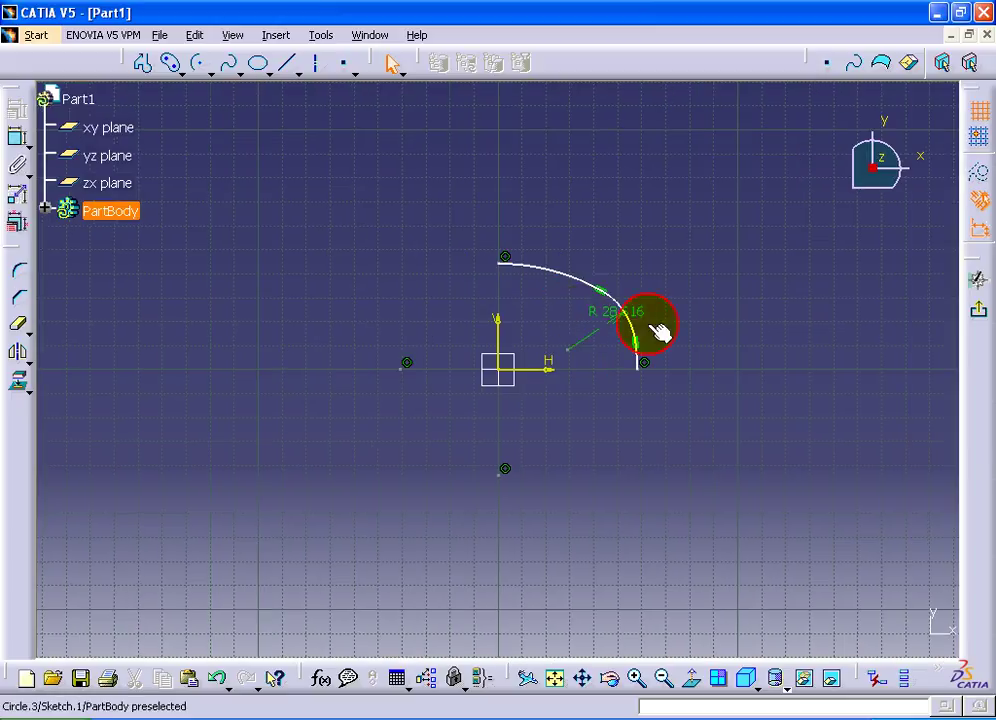
Add radius dimensions R88.407 and R98.951 to the arcs and select the connected arc chain.
{"action": "left_click", "coordinate": [15, 145]}
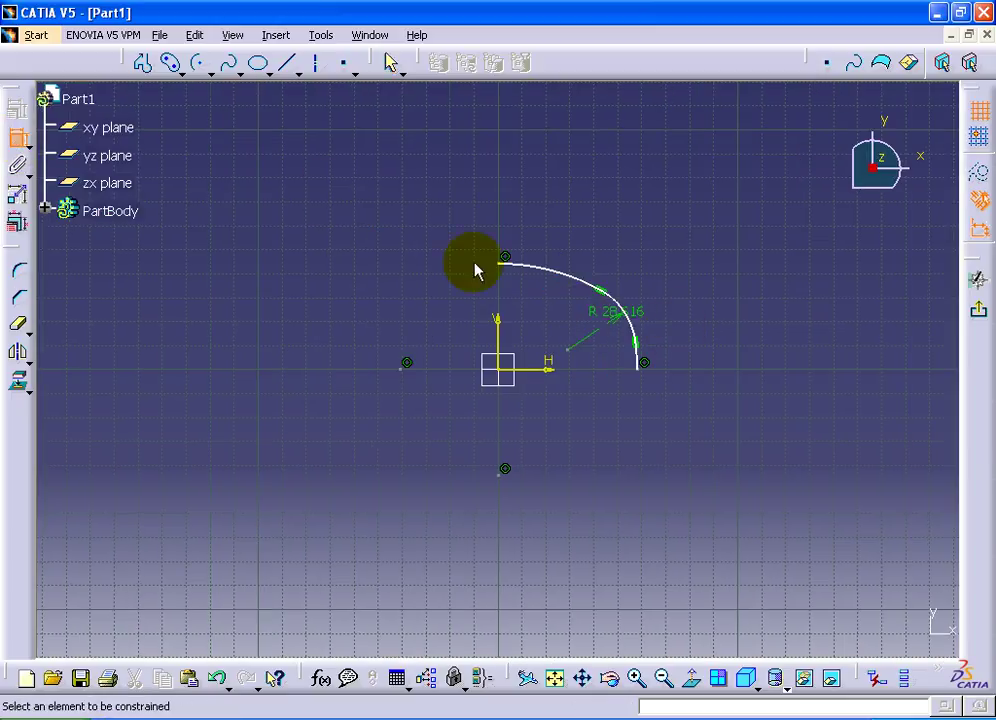
{"action": "left_click", "coordinate": [549, 276]}
{"action": "left_click", "coordinate": [555, 222]}
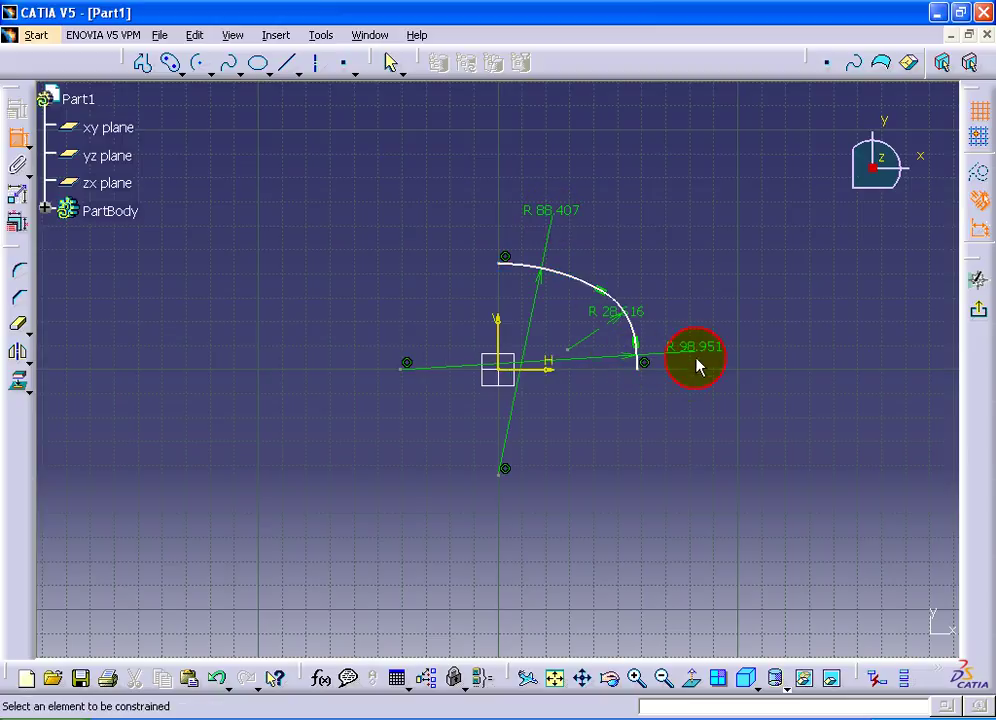
{"action": "right_click", "coordinate": [633, 333]}
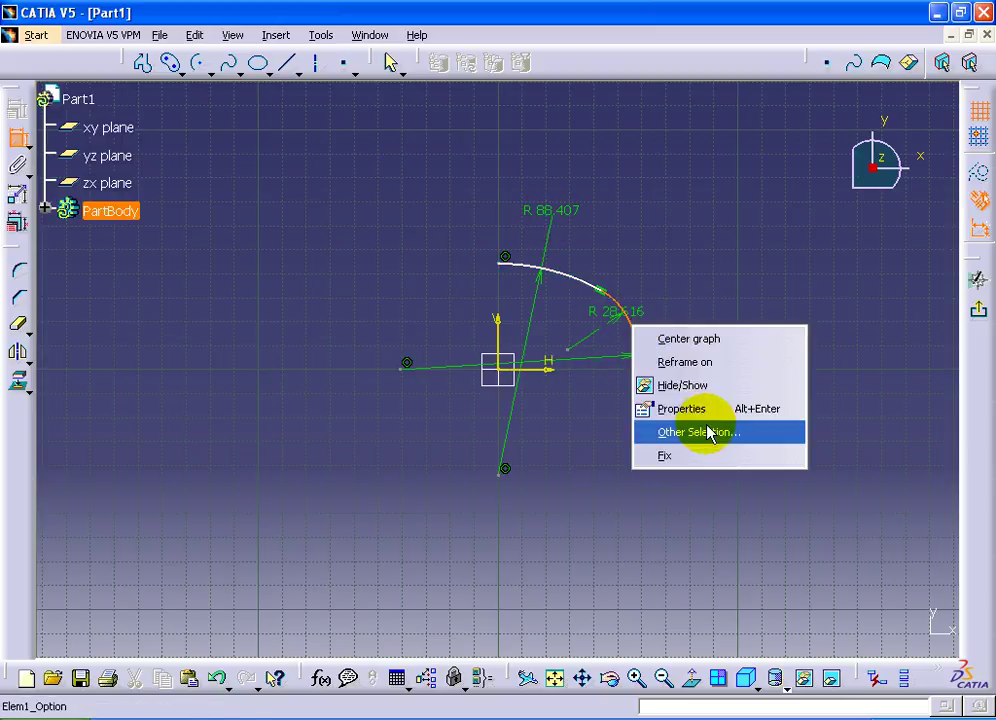
{"action": "left_click", "coordinate": [16, 143]}
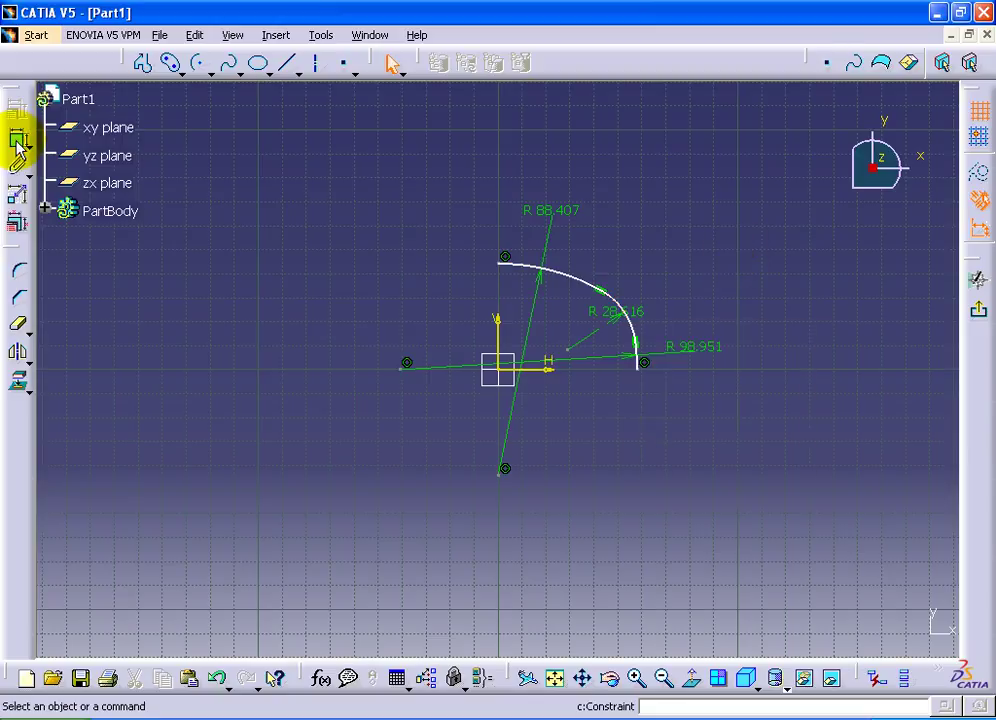
{"action": "right_click", "coordinate": [585, 287]}
{"action": "mouse_move", "coordinate": [630, 575]}
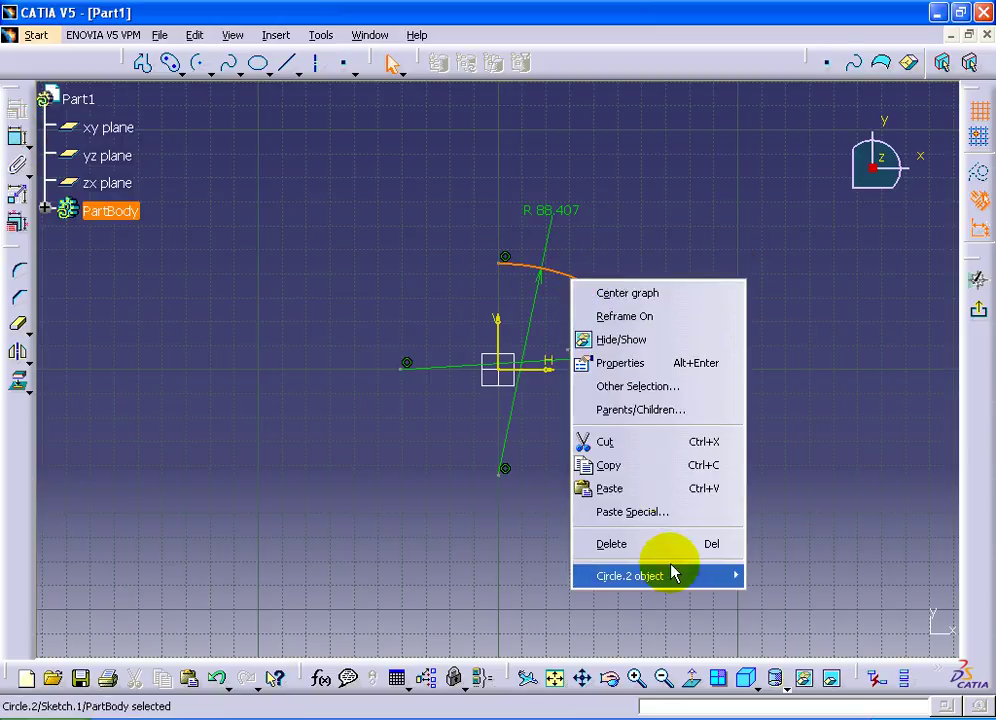
{"action": "left_click", "coordinate": [760, 548]}
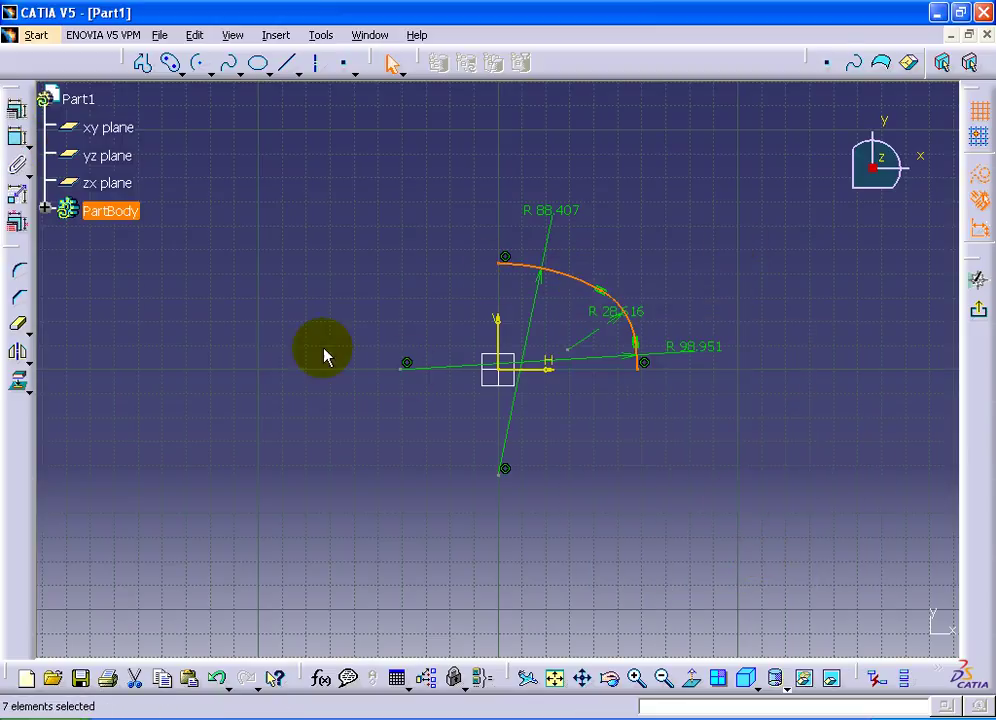
Mirror the arc chain about the vertical axis, then the arch about the horizontal axis.
{"action": "left_click", "coordinate": [18, 354]}
{"action": "left_click", "coordinate": [499, 326]}
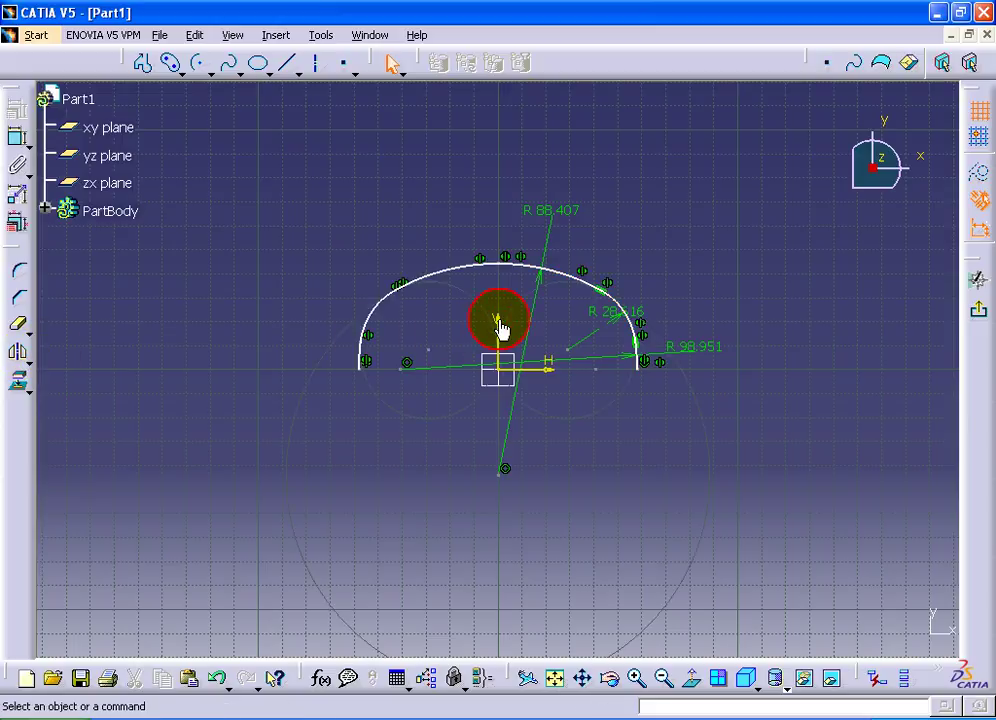
{"action": "right_click", "coordinate": [455, 275]}
{"action": "mouse_move", "coordinate": [540, 564]}
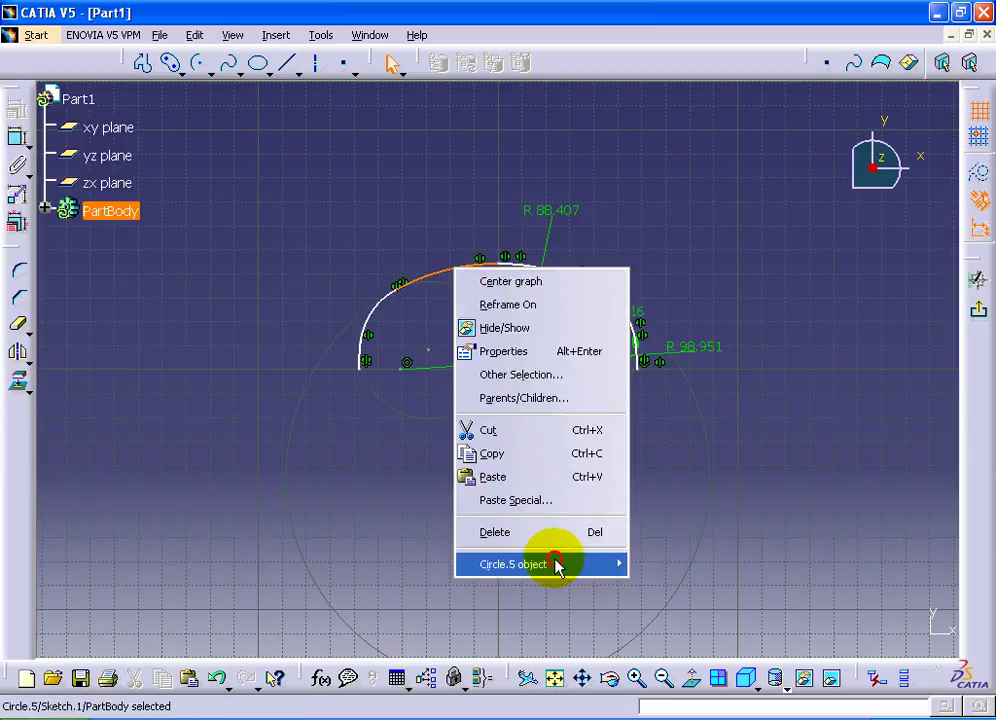
{"action": "left_click", "coordinate": [684, 692]}
{"action": "left_click", "coordinate": [20, 352]}
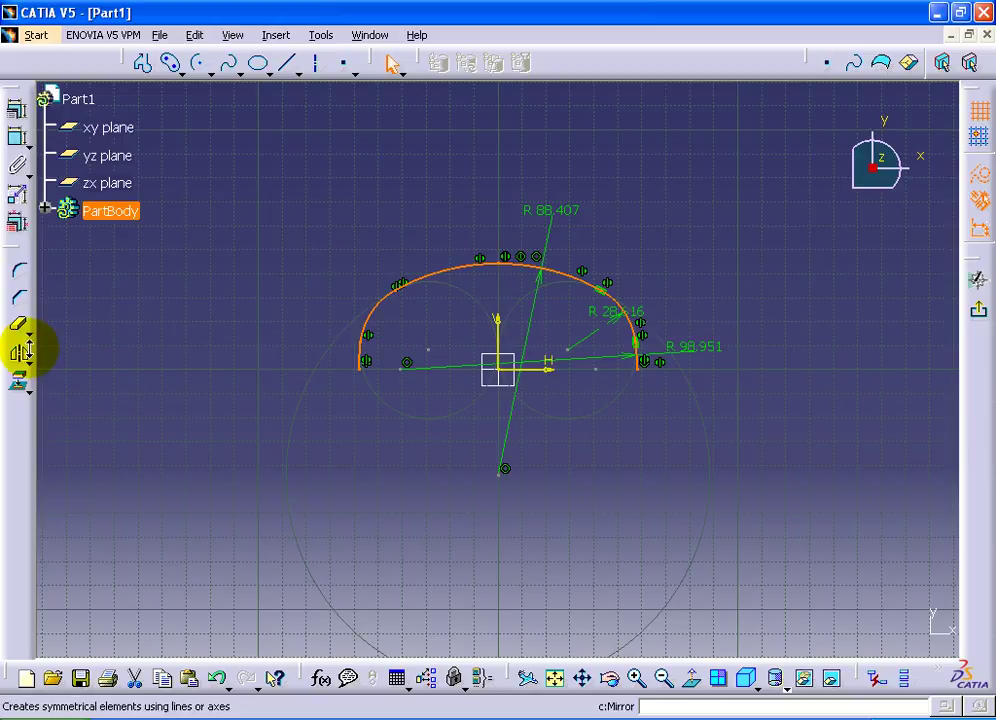
{"action": "left_click", "coordinate": [558, 370]}
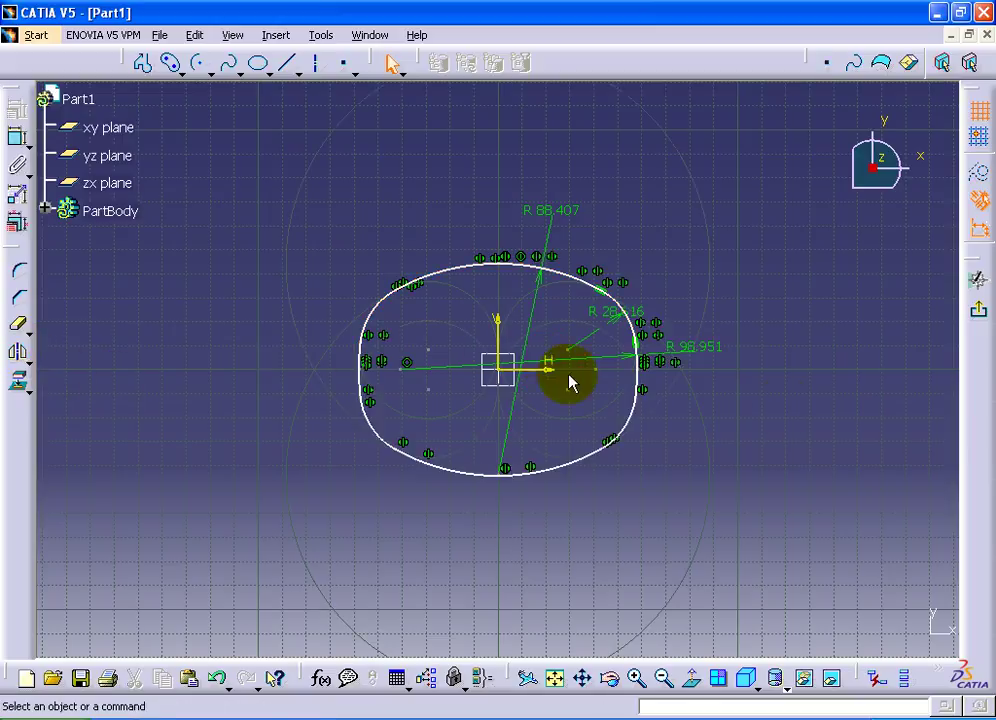
Dimension the oval 115.984 wide and 88.407 tall.
{"action": "left_click", "coordinate": [17, 139]}
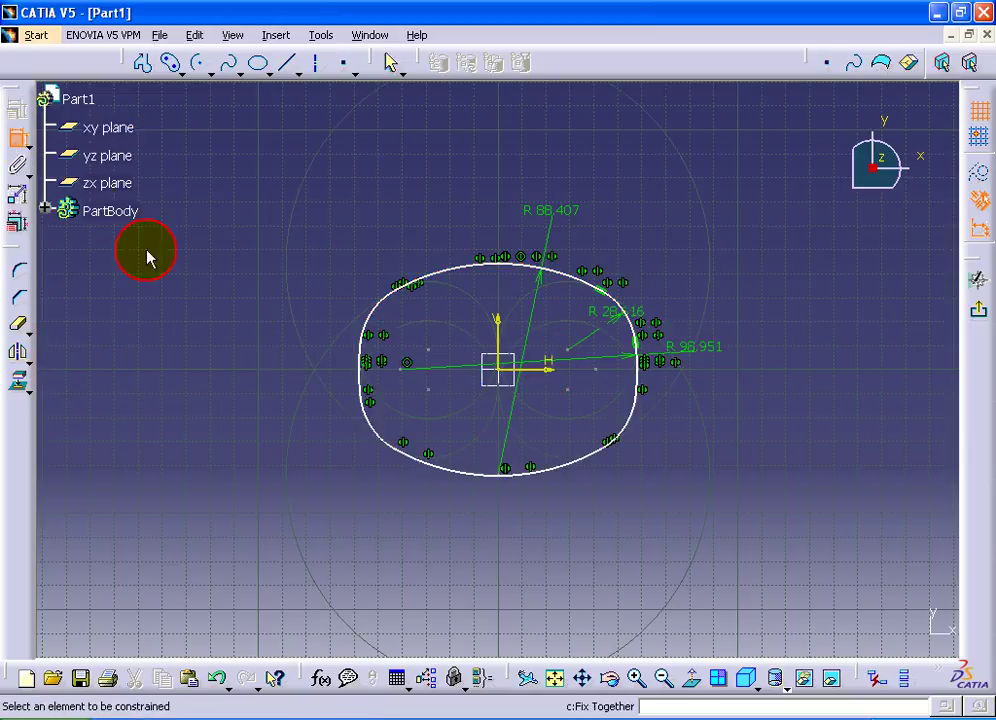
{"action": "left_click", "coordinate": [364, 366]}
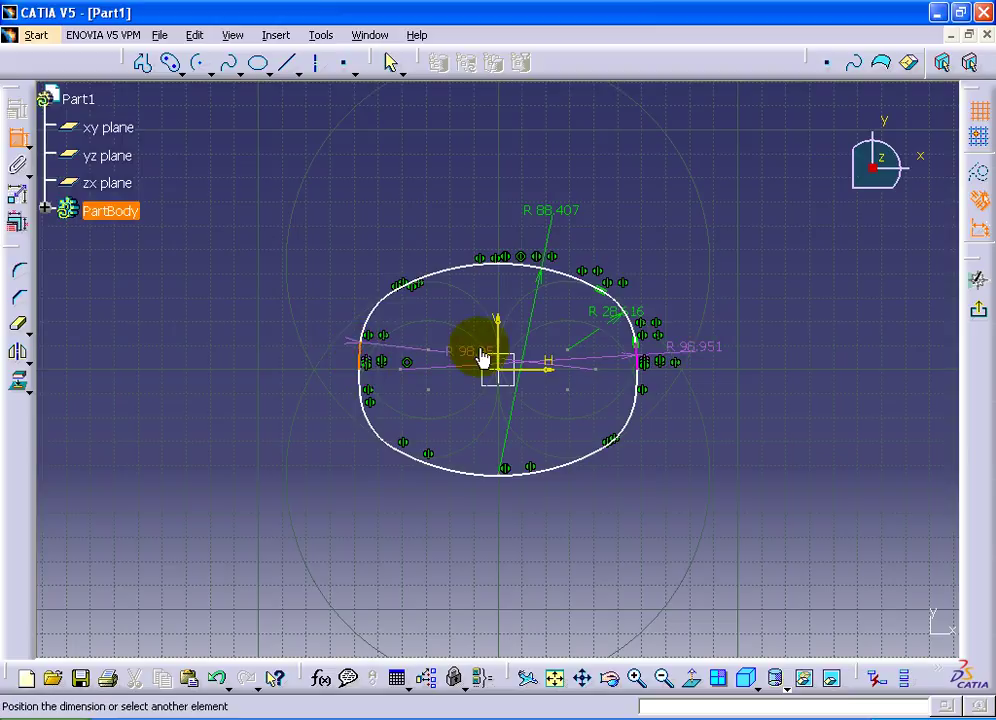
{"action": "left_click", "coordinate": [646, 362]}
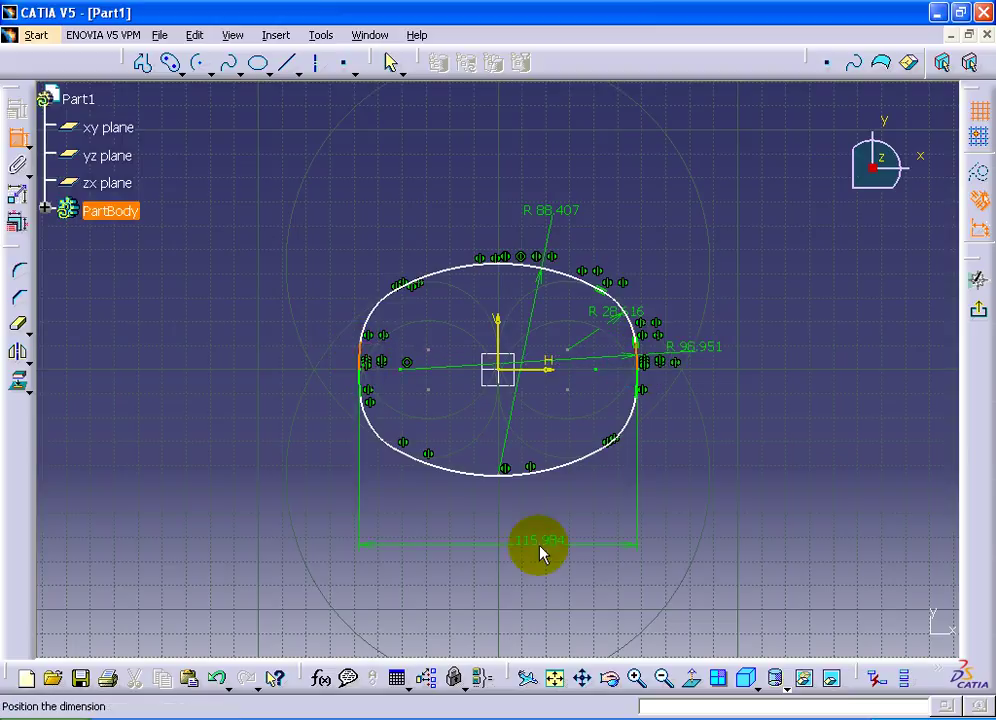
{"action": "left_click", "coordinate": [540, 548]}
{"action": "left_click", "coordinate": [17, 139]}
{"action": "left_click", "coordinate": [482, 265]}
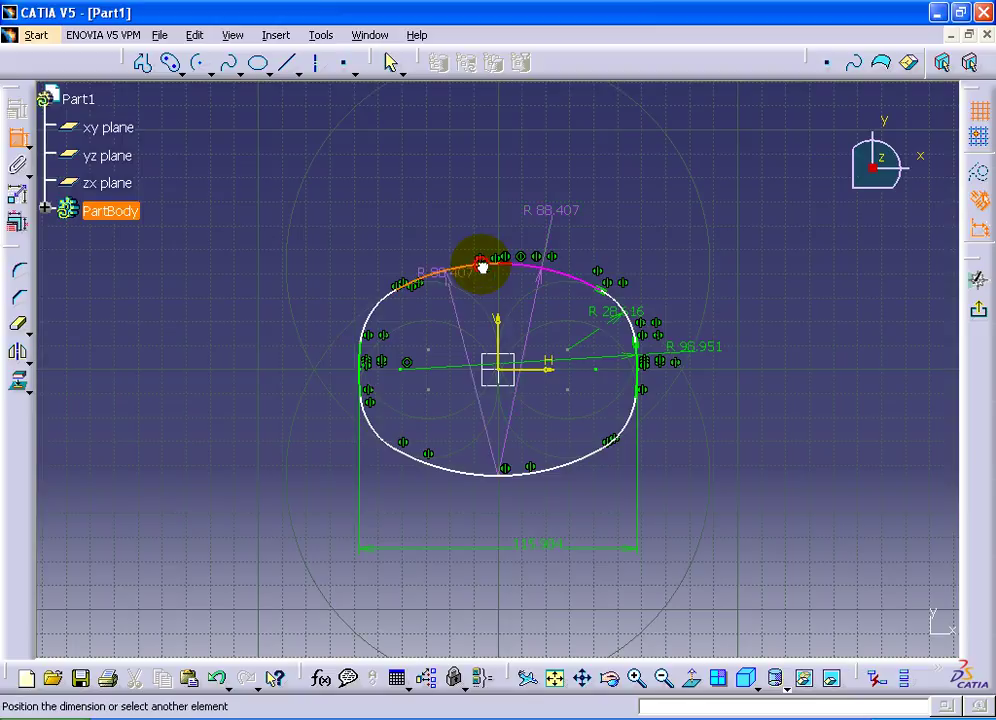
{"action": "left_click", "coordinate": [525, 469]}
{"action": "left_click", "coordinate": [770, 395]}
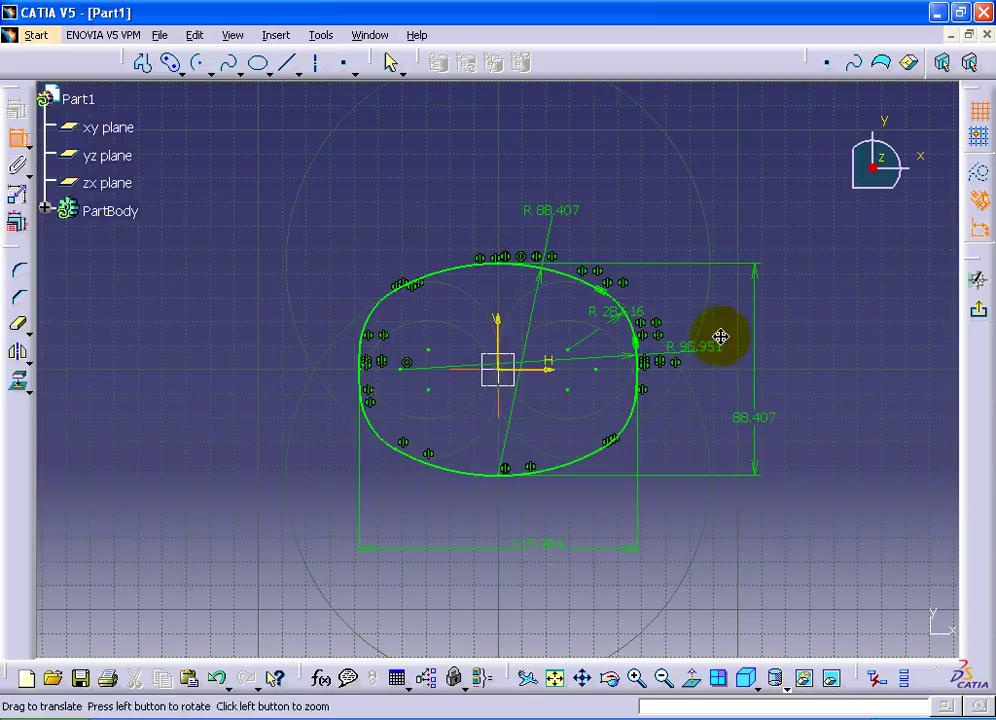
{"action": "middle_click_drag", "start_coordinate": [720, 337], "coordinate": [489, 231]}
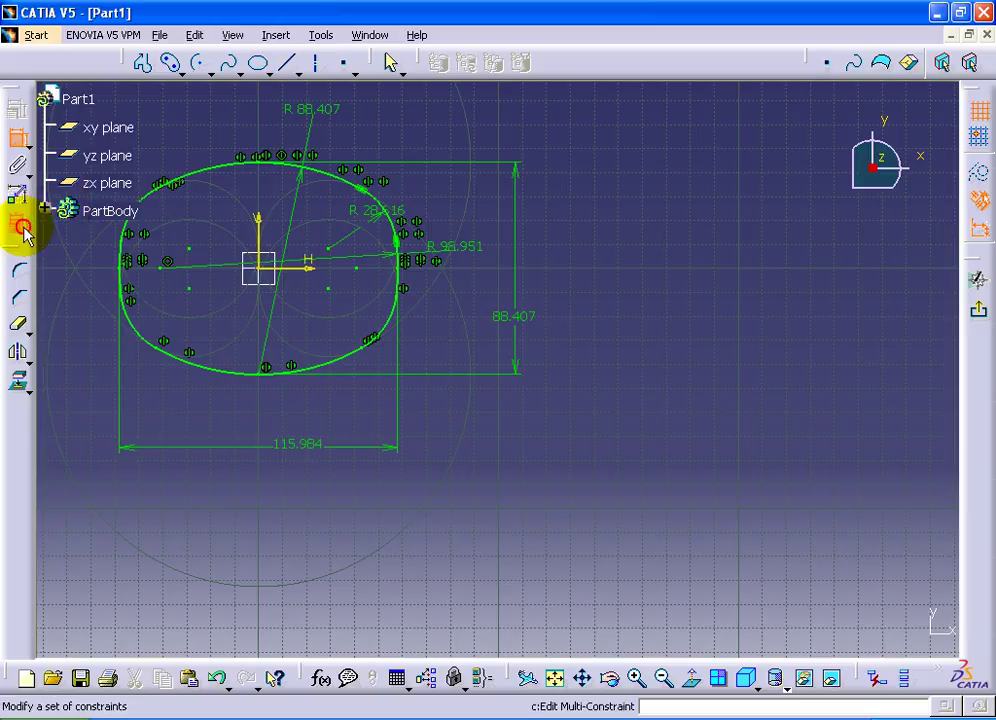
Edit the oval's dimensions to 85 tall and 120 wide, with radii 296.6, 613 and corner 26.
{"action": "left_click", "coordinate": [24, 232]}
{"action": "left_click_drag", "start_coordinate": [678, 284], "coordinate": [740, 281]}
{"action": "type", "text": "85"}
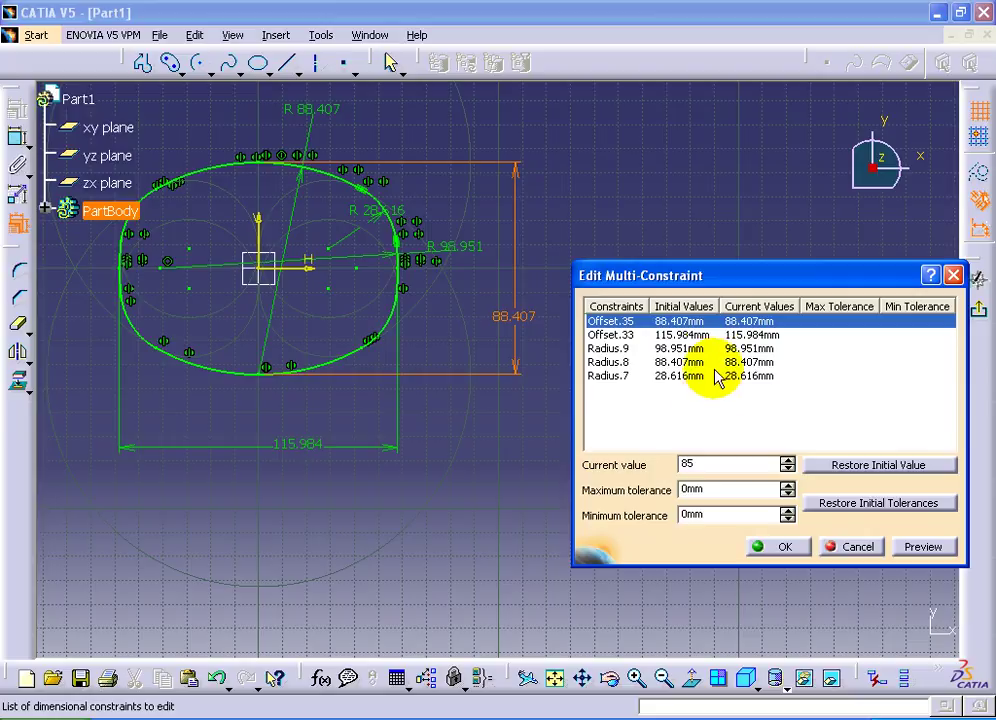
{"action": "left_click", "coordinate": [707, 334]}
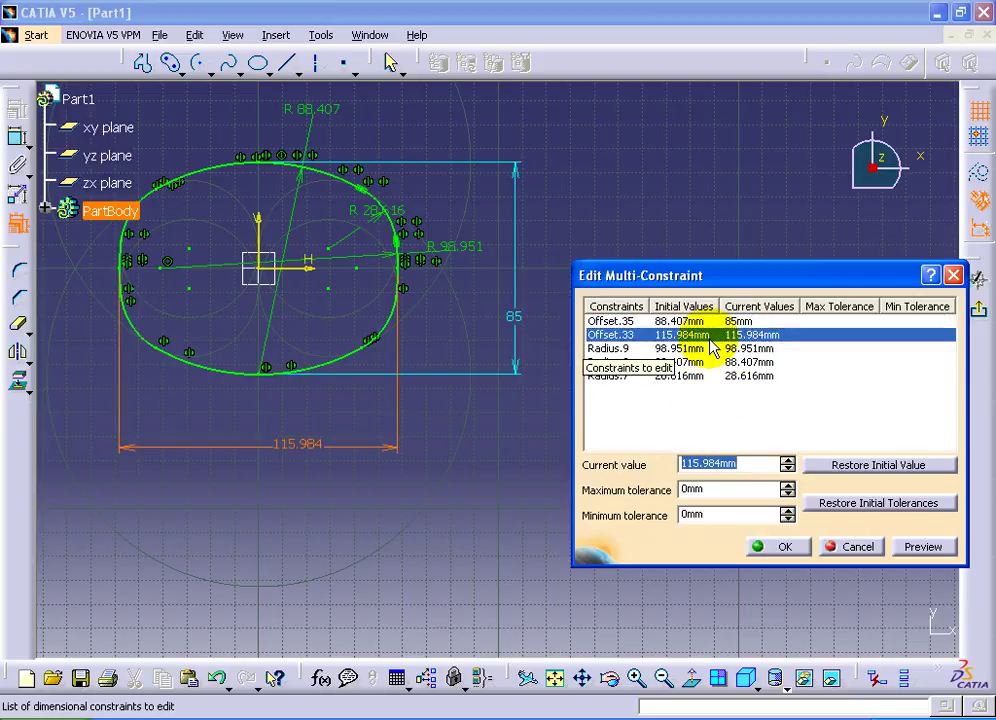
{"action": "left_click", "coordinate": [698, 348]}
{"action": "type", "text": "296.6"}
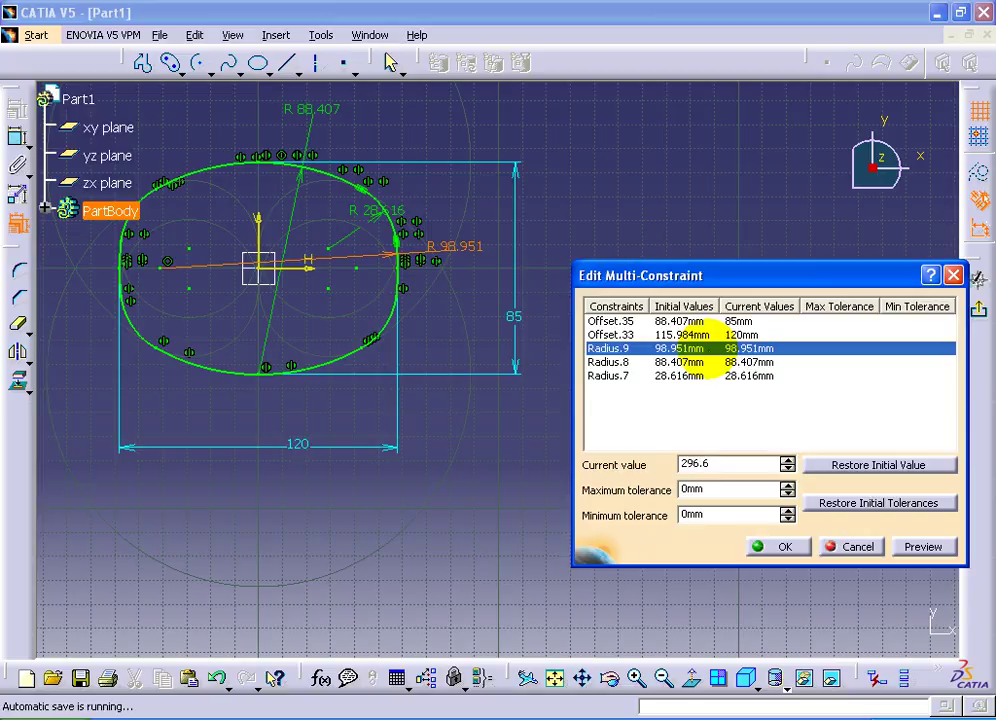
{"action": "left_click", "coordinate": [748, 362]}
{"action": "type", "text": "613"}
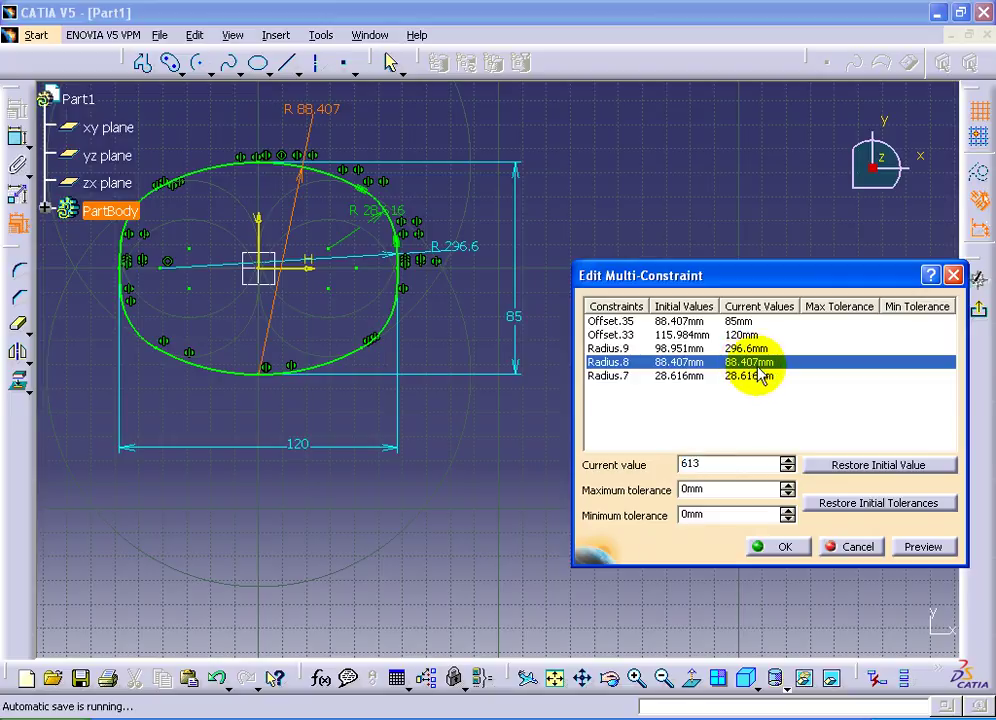
{"action": "left_click", "coordinate": [760, 376]}
{"action": "type", "text": "26"}
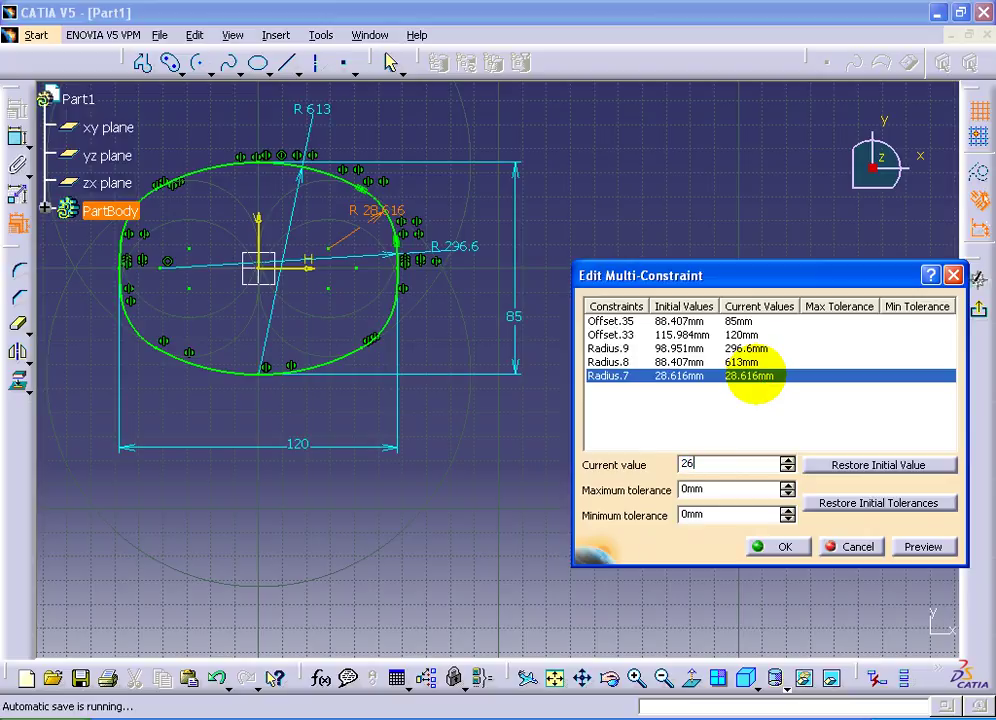
{"action": "left_click", "coordinate": [785, 546]}
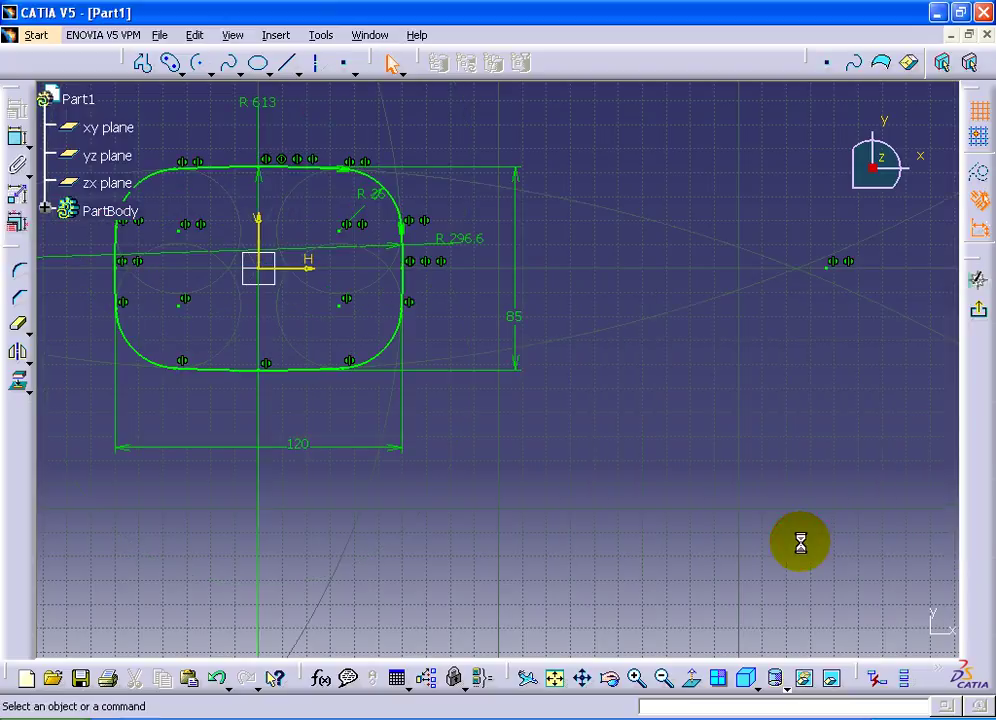
{"action": "middle_click_drag", "start_coordinate": [589, 473], "coordinate": [760, 525]}
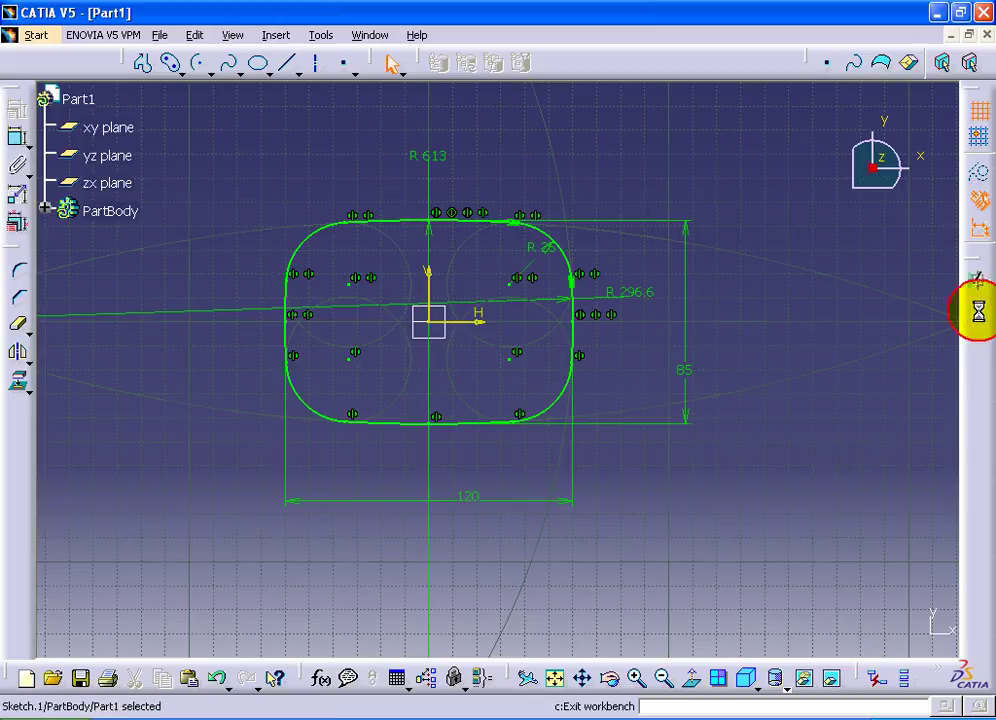
Exit the sketch and add Plane.1 offset 20mm from the xy plane.
{"action": "left_click", "coordinate": [822, 400]}
{"action": "middle_click_drag", "start_coordinate": [822, 400], "coordinate": [769, 442]}
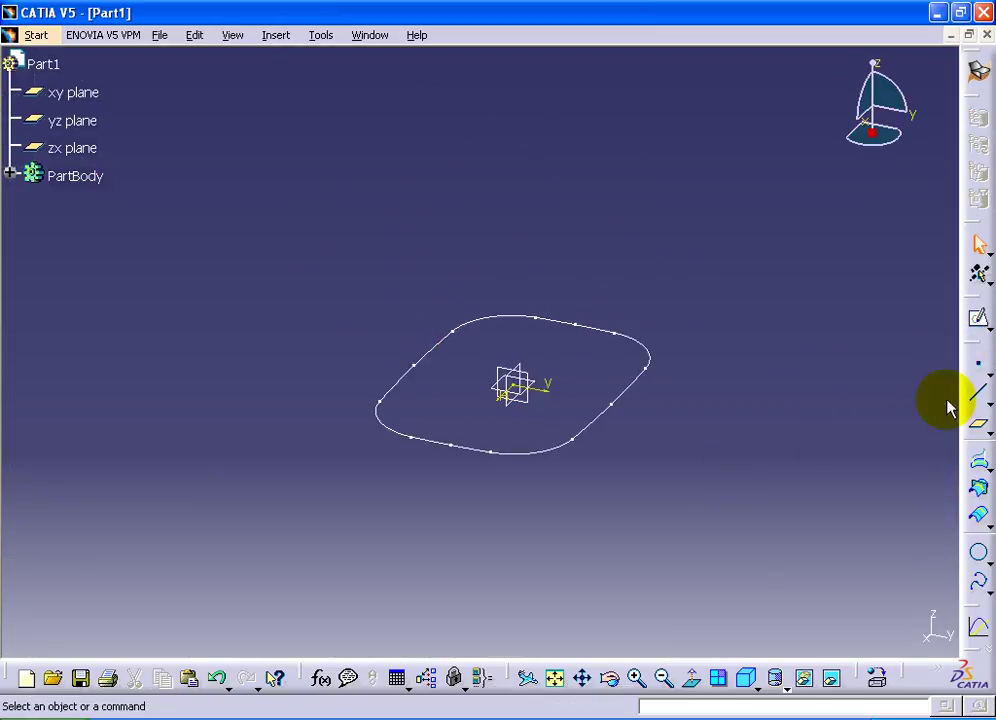
{"action": "left_click", "coordinate": [265, 38]}
{"action": "mouse_move", "coordinate": [308, 248]}
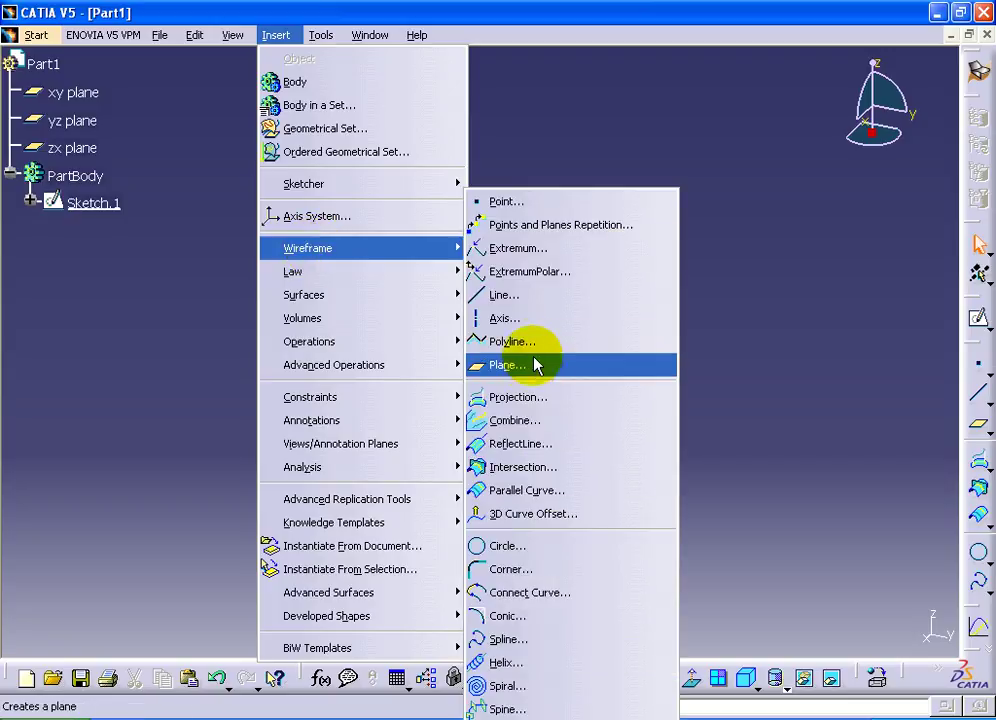
{"action": "left_click", "coordinate": [537, 366]}
{"action": "left_click", "coordinate": [538, 381]}
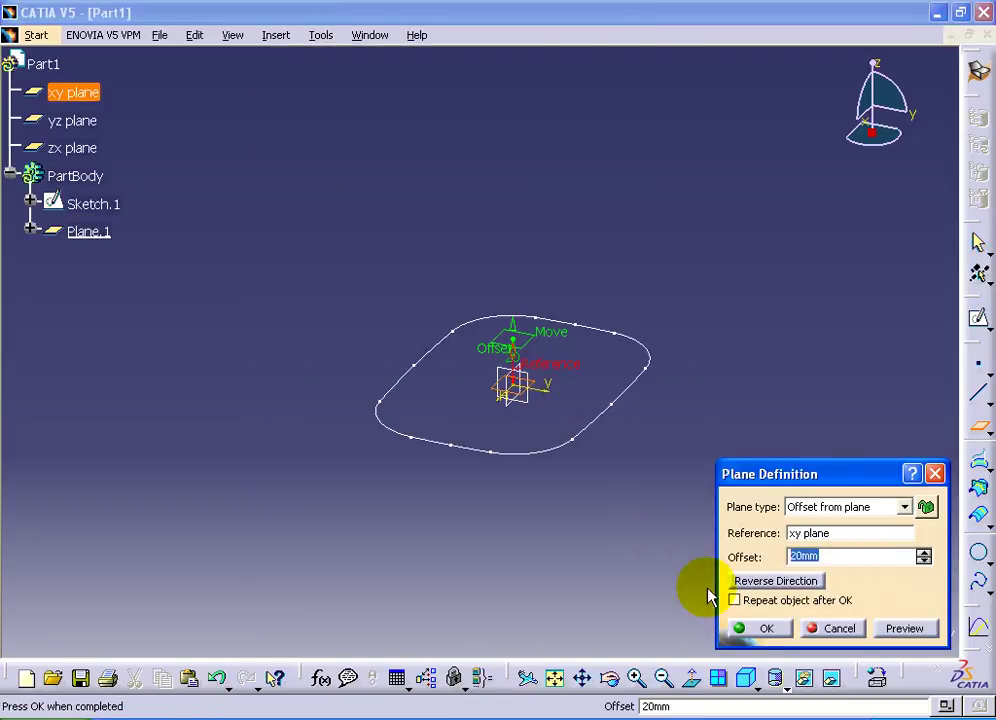
{"action": "left_click", "coordinate": [770, 628]}
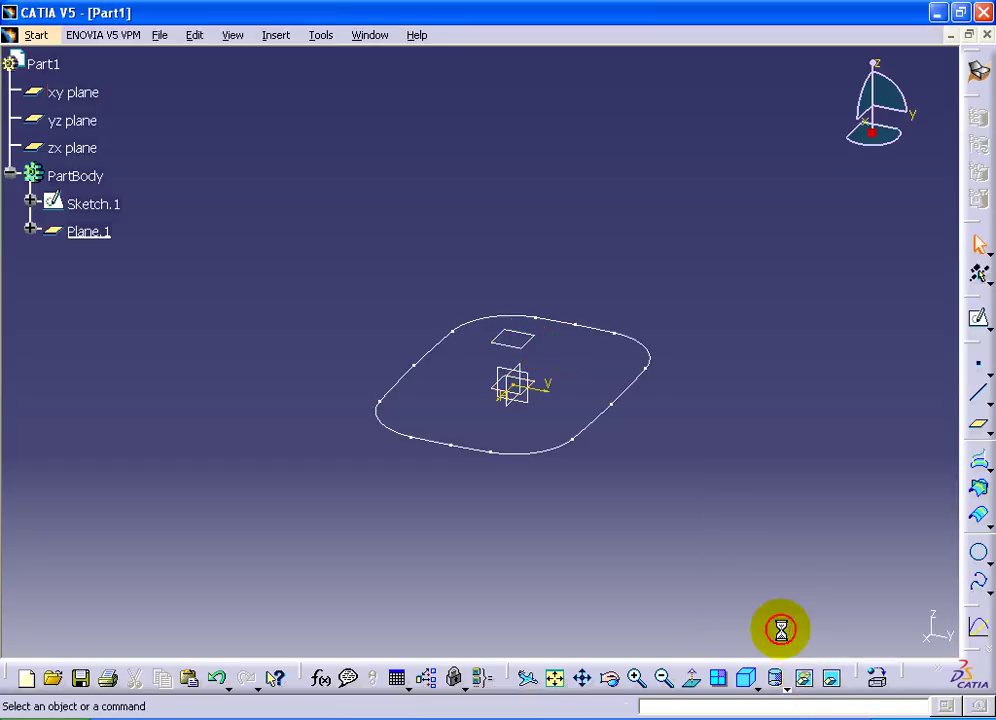
Copy Sketch.1, paste it onto Plane.1, and open the pasted Sketch.2.
{"action": "right_click", "coordinate": [104, 216]}
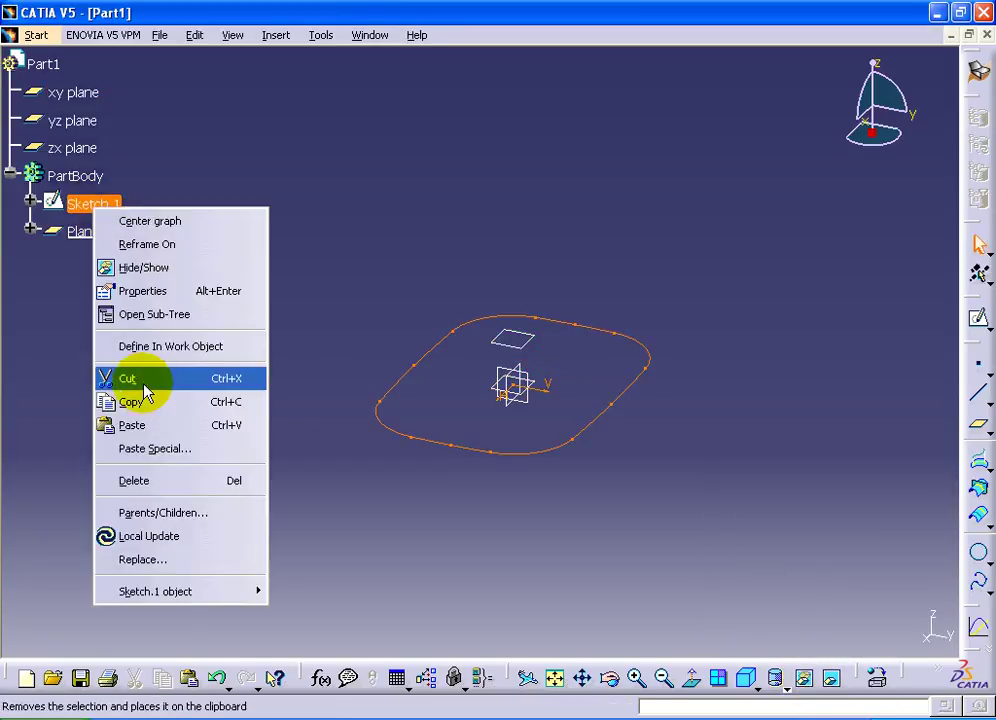
{"action": "left_click", "coordinate": [142, 401]}
{"action": "right_click", "coordinate": [88, 232]}
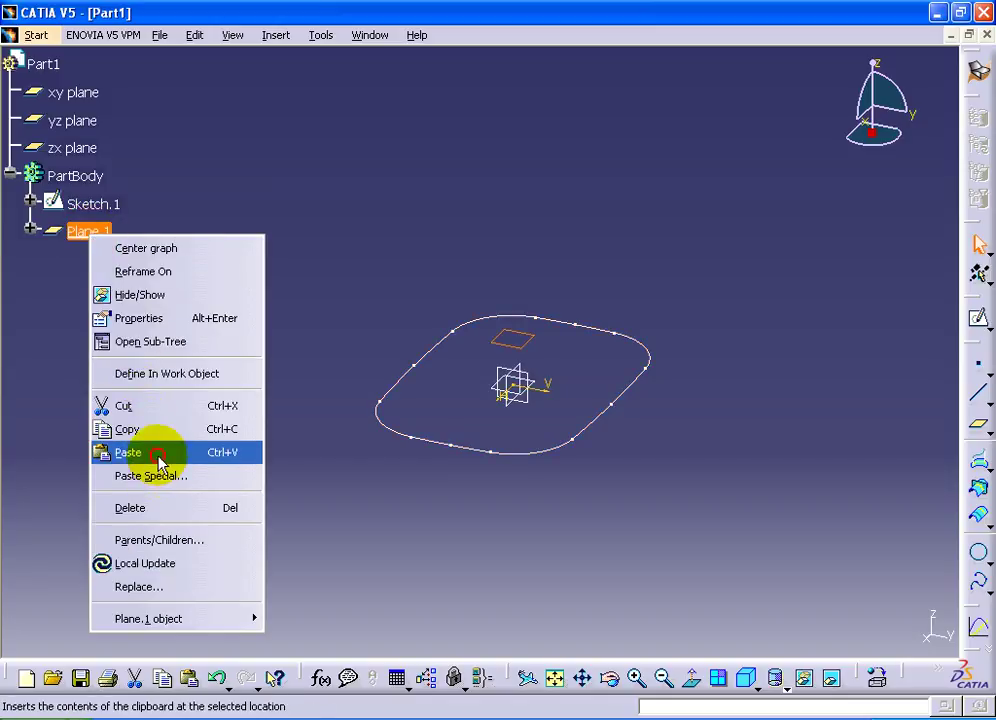
{"action": "left_click", "coordinate": [160, 453]}
{"action": "double_click", "coordinate": [93, 259]}
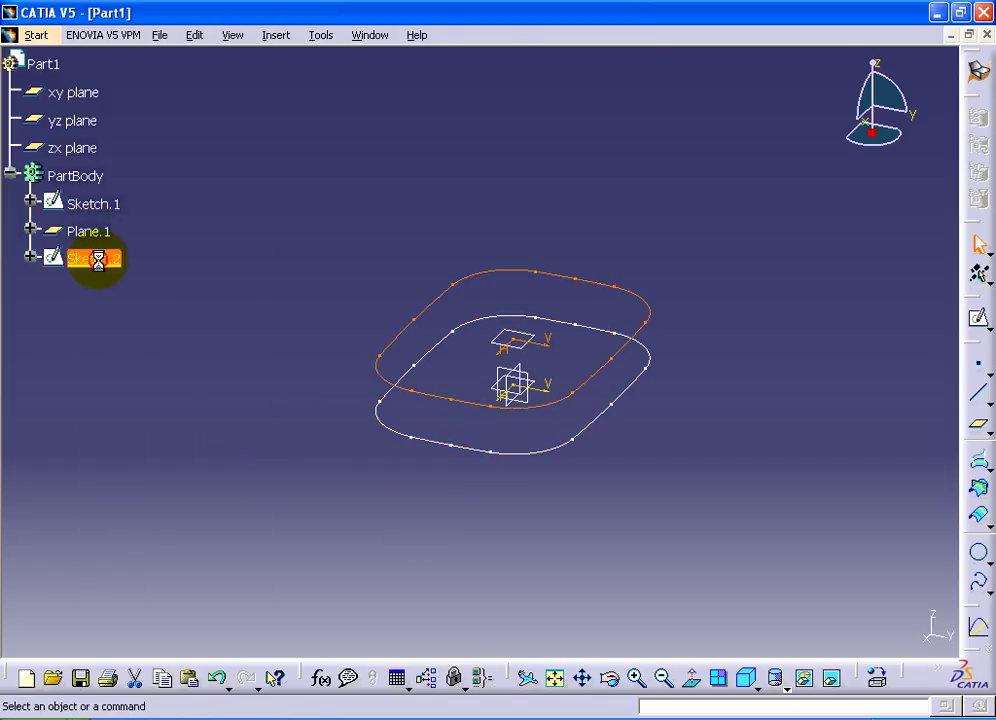
Change the copied profile to 49 by 84 with radii 220.8, 555 and corner radius 10.
{"action": "middle_click_drag", "start_coordinate": [690, 468], "coordinate": [556, 429]}
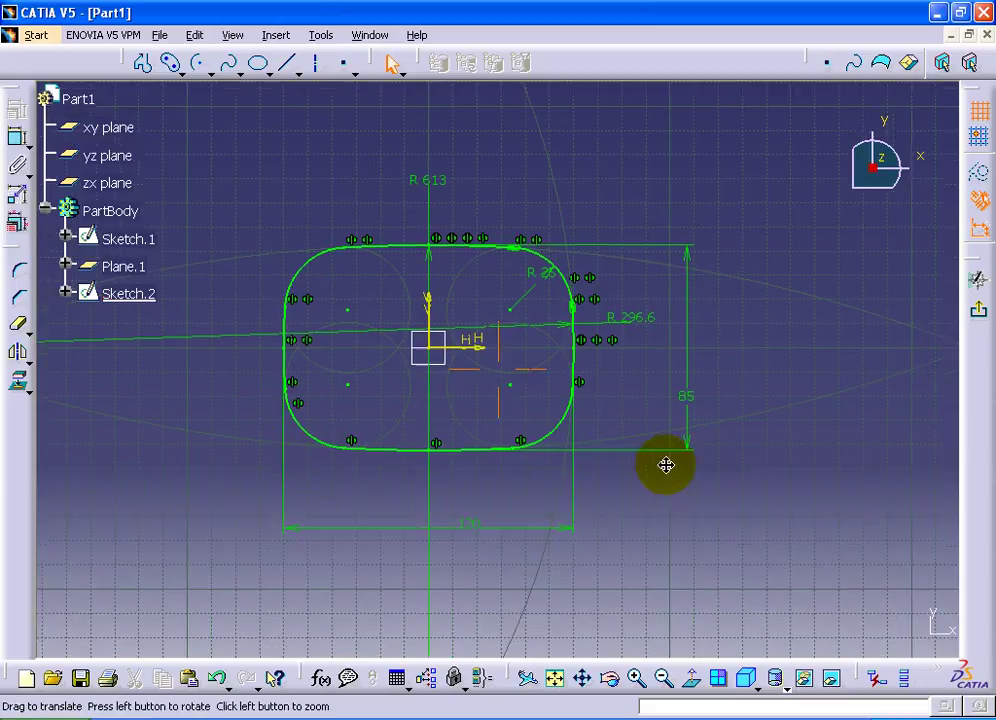
{"action": "left_click", "coordinate": [16, 224]}
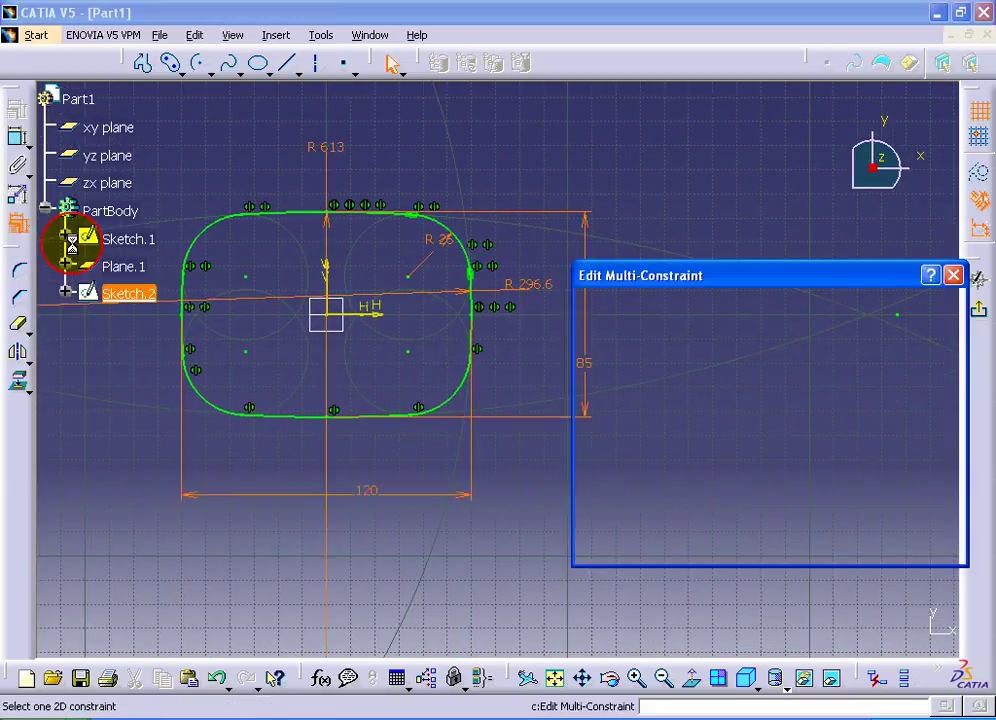
{"action": "left_click_drag", "start_coordinate": [689, 275], "coordinate": [736, 246]}
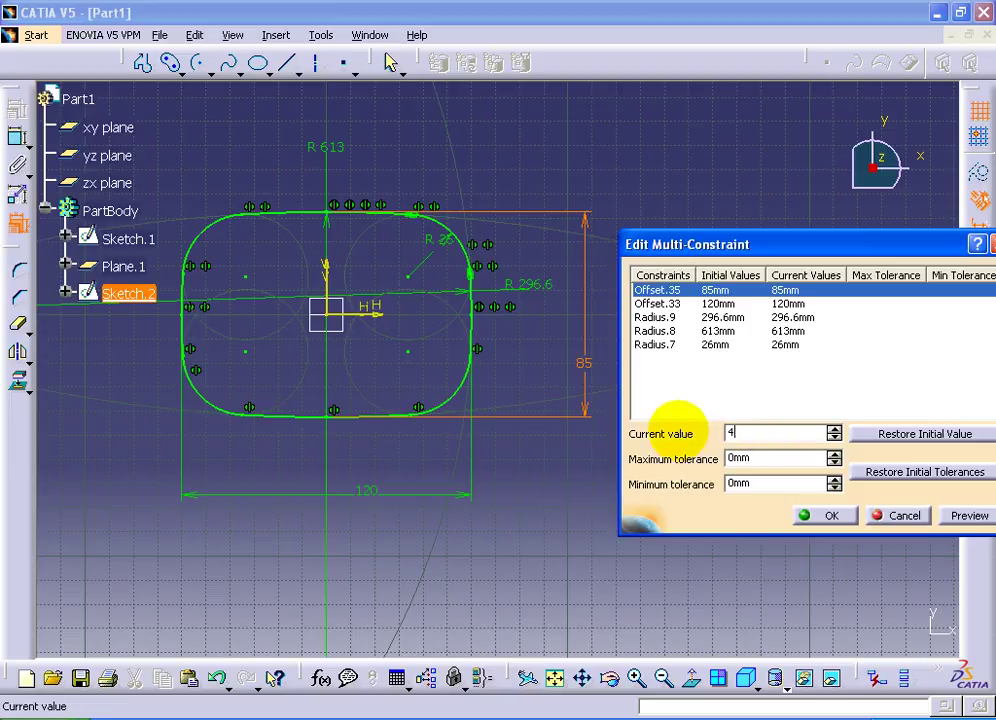
{"action": "left_click", "coordinate": [697, 303]}
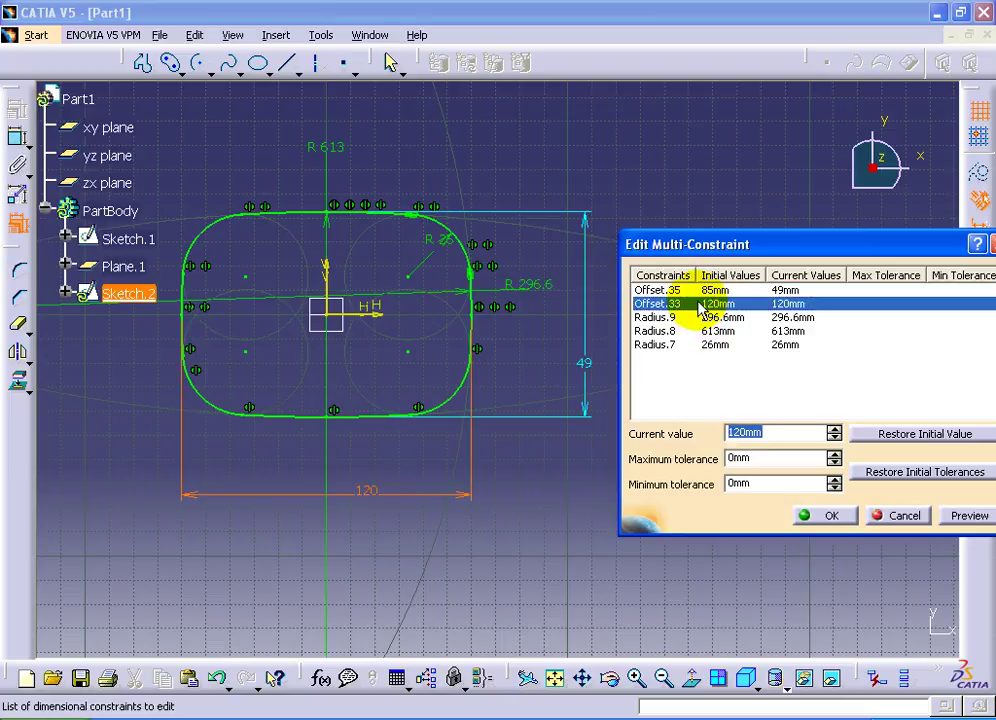
{"action": "left_click", "coordinate": [803, 317]}
{"action": "type", "text": "220.8"}
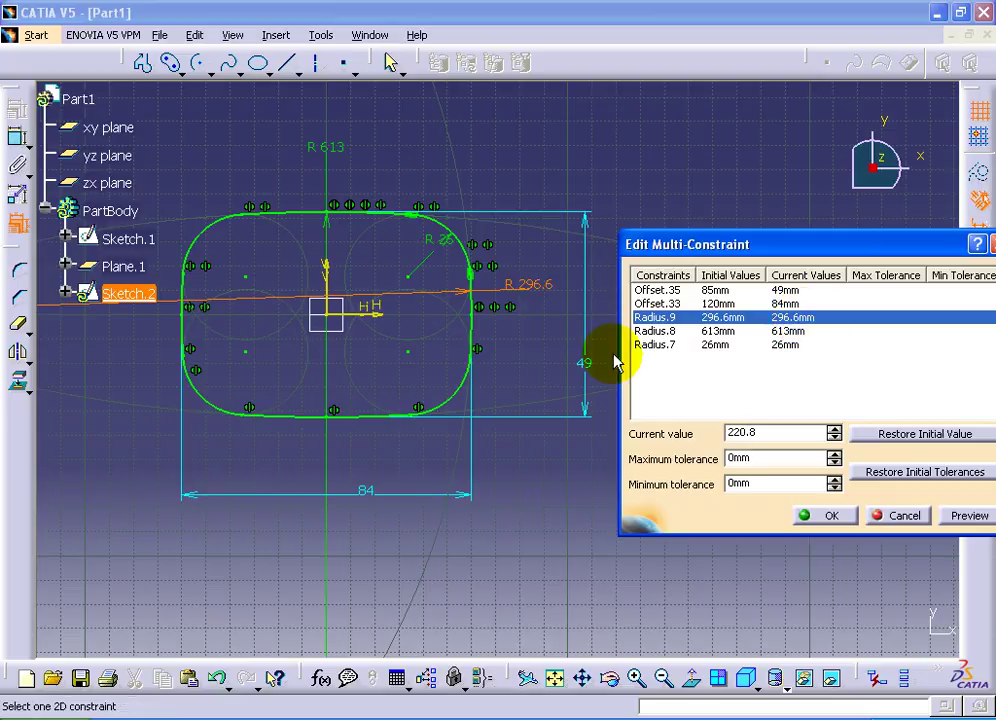
{"action": "left_click", "coordinate": [667, 331]}
{"action": "type", "text": "555"}
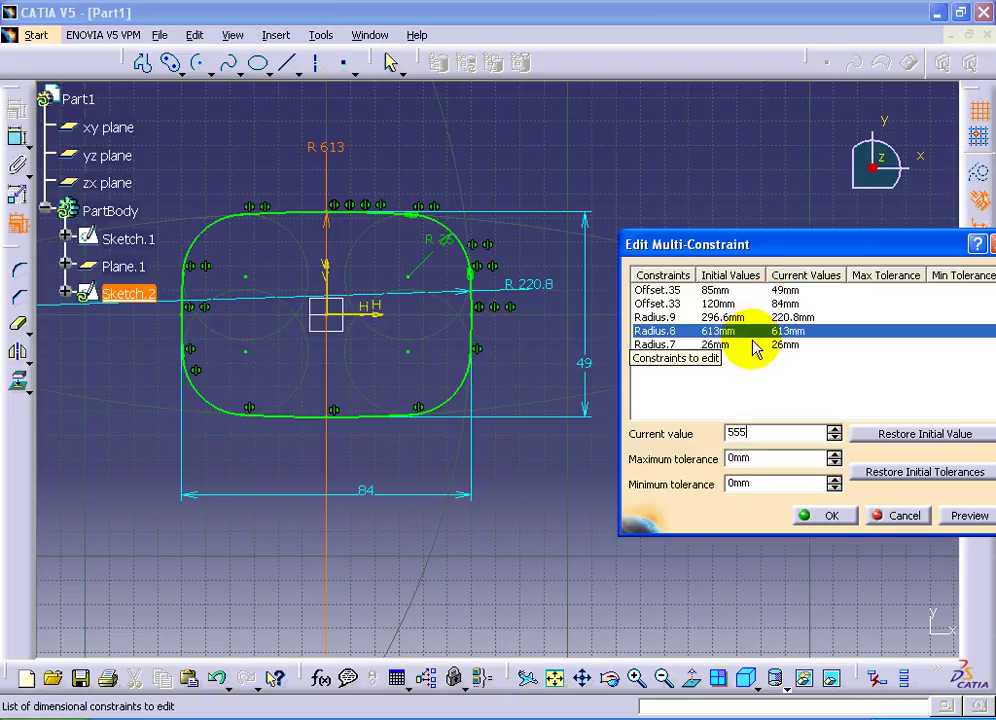
{"action": "left_click", "coordinate": [755, 345]}
{"action": "type", "text": "10"}
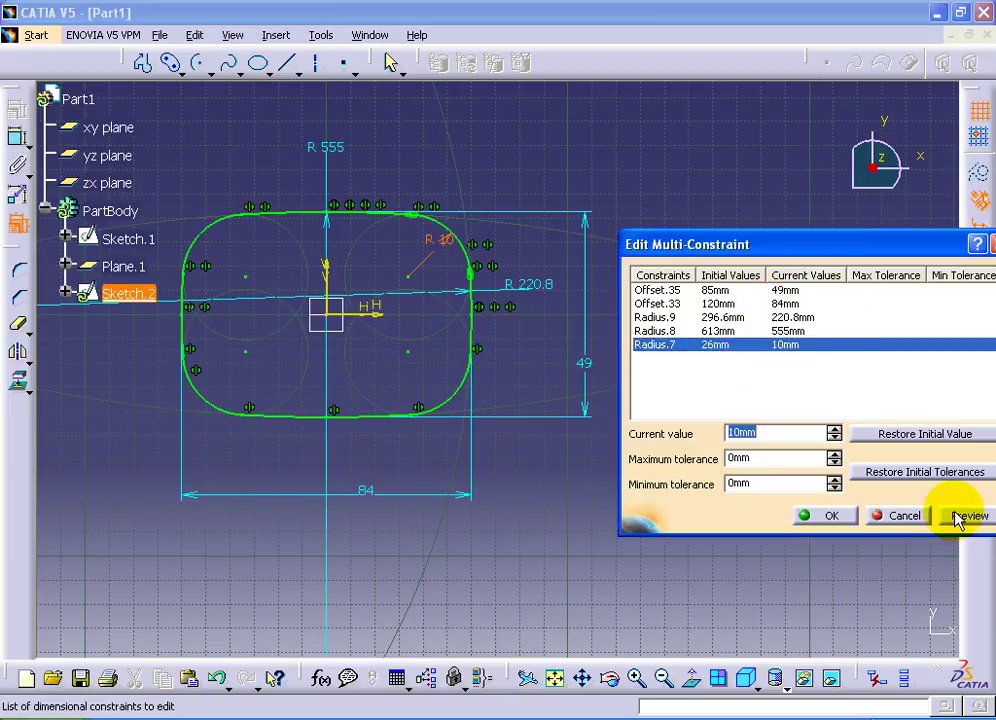
Apply the copied profile's new dimensions and leave the Sketcher to view both profiles.
{"action": "left_click", "coordinate": [830, 516]}
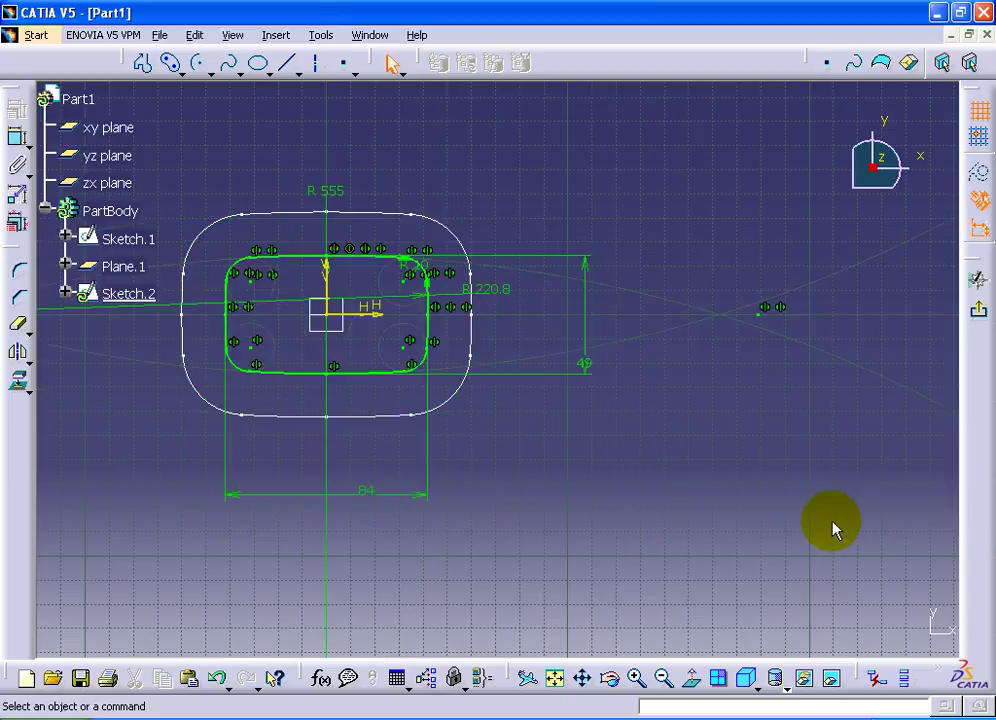
{"action": "left_click", "coordinate": [978, 310]}
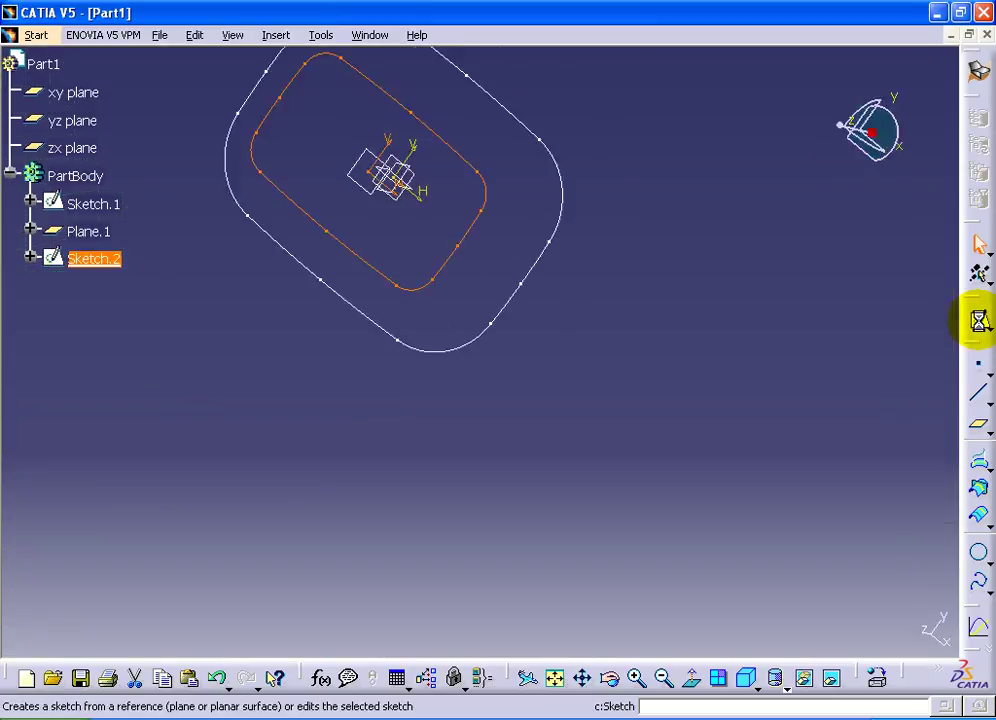
{"action": "left_click", "coordinate": [820, 378]}
{"action": "mouse_move", "coordinate": [820, 378]}
{"action": "middle_mouse_down"}
{"action": "mouse_move", "coordinate": [660, 487]}
{"action": "mouse_move", "coordinate": [778, 482]}
{"action": "mouse_move", "coordinate": [687, 482]}
{"action": "mouse_move", "coordinate": [716, 468]}
{"action": "mouse_move", "coordinate": [702, 429]}
{"action": "mouse_move", "coordinate": [676, 458]}
{"action": "mouse_move", "coordinate": [633, 455]}
{"action": "middle_mouse_up"}
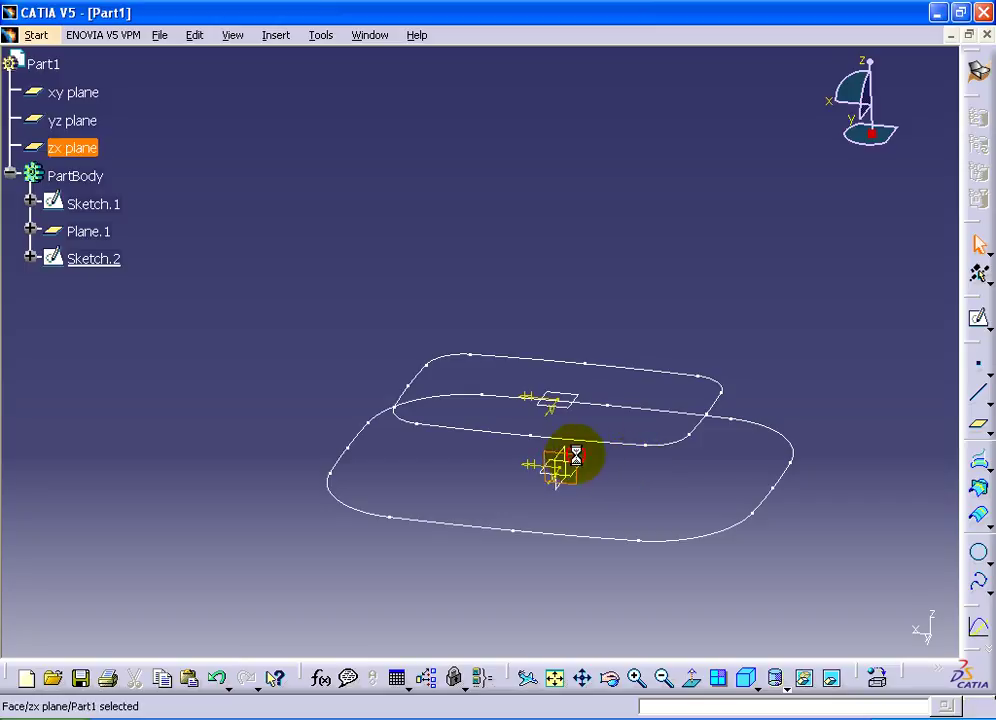
Create Sketch.3 on the zx plane.
{"action": "left_click", "coordinate": [975, 320]}
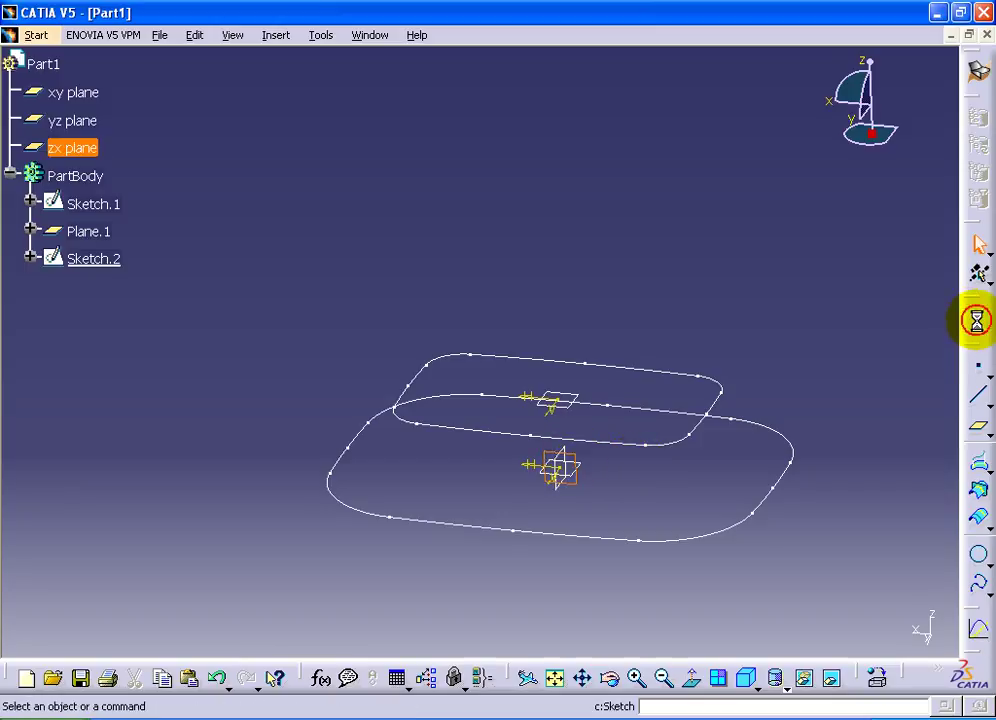
{"action": "middle_click_drag", "start_coordinate": [795, 357], "coordinate": [616, 327]}
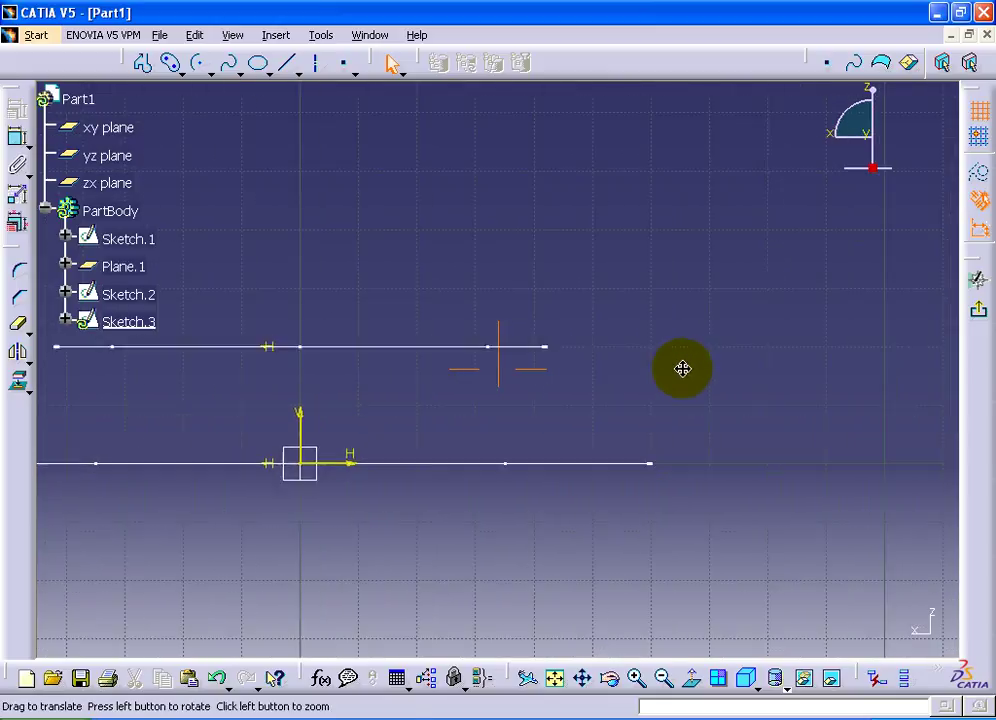
{"action": "middle_click_drag", "start_coordinate": [690, 428], "coordinate": [571, 329]}
Sketch a short vertical line rising into a three-point arc and a tangent arc toward the upper left.
{"action": "left_click", "coordinate": [143, 62]}
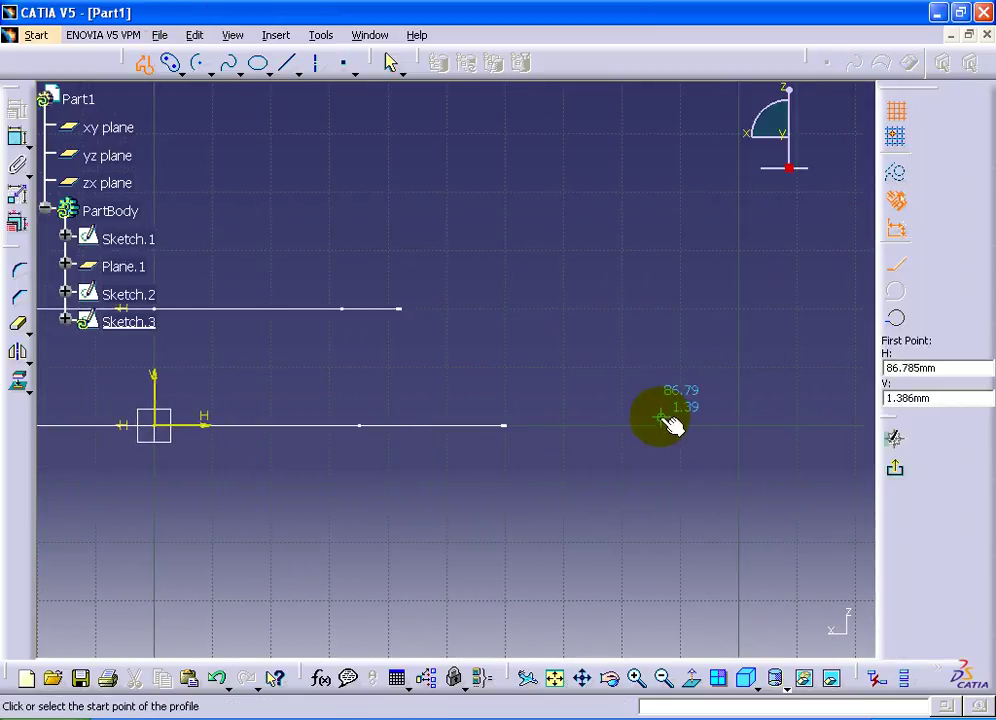
{"action": "left_click", "coordinate": [657, 428]}
{"action": "left_click", "coordinate": [657, 393]}
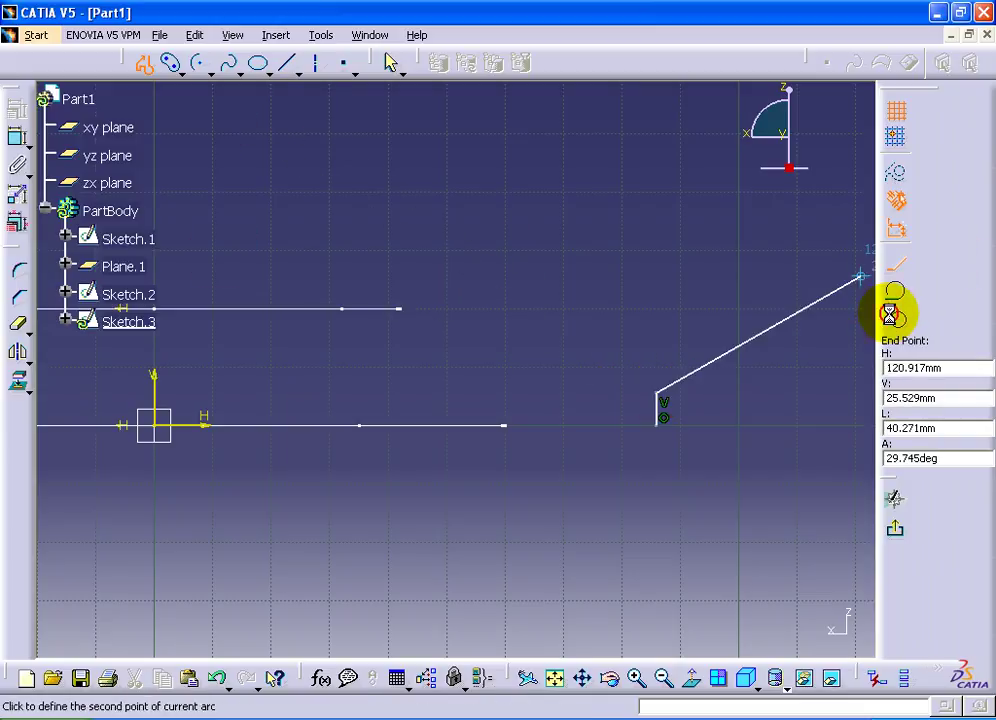
{"action": "left_click", "coordinate": [607, 381]}
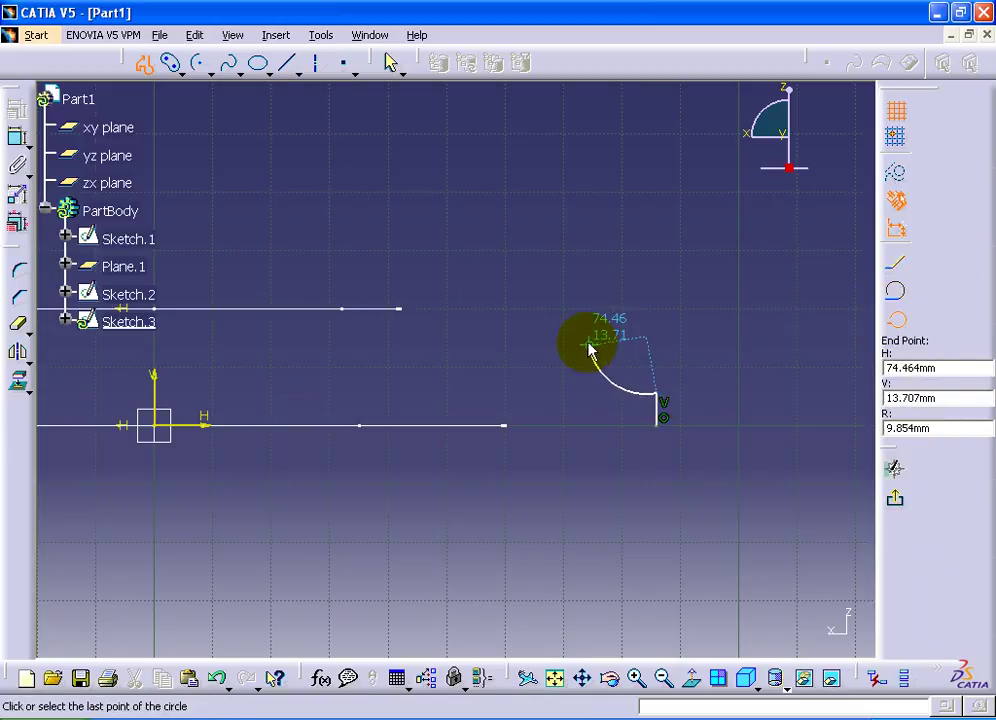
{"action": "left_click", "coordinate": [589, 348]}
{"action": "left_click", "coordinate": [896, 293]}
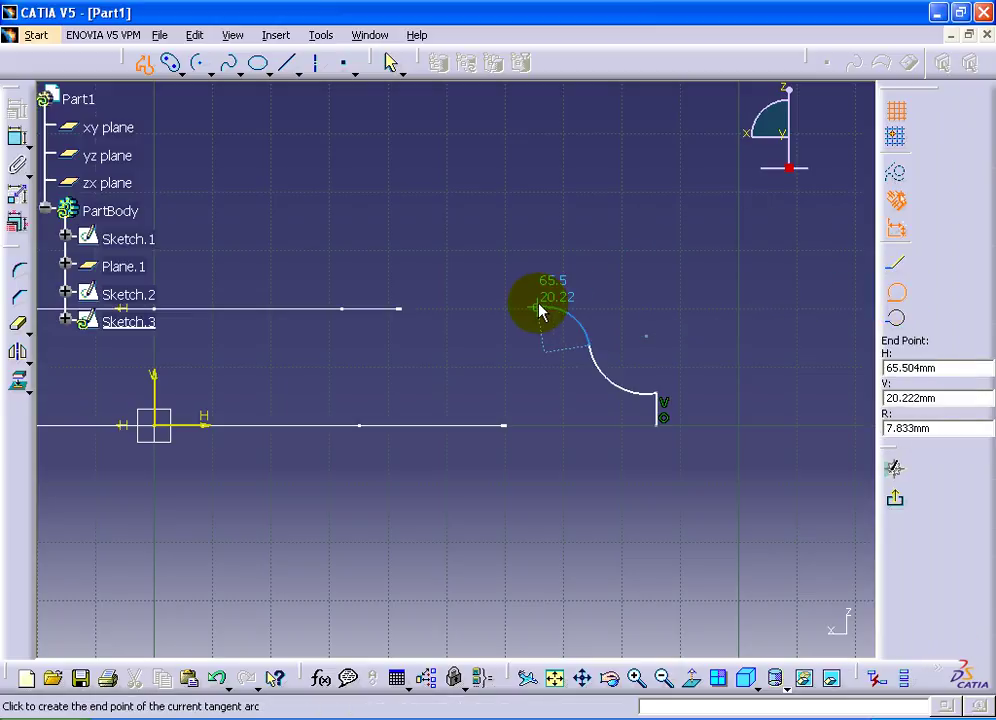
{"action": "left_click", "coordinate": [539, 308]}
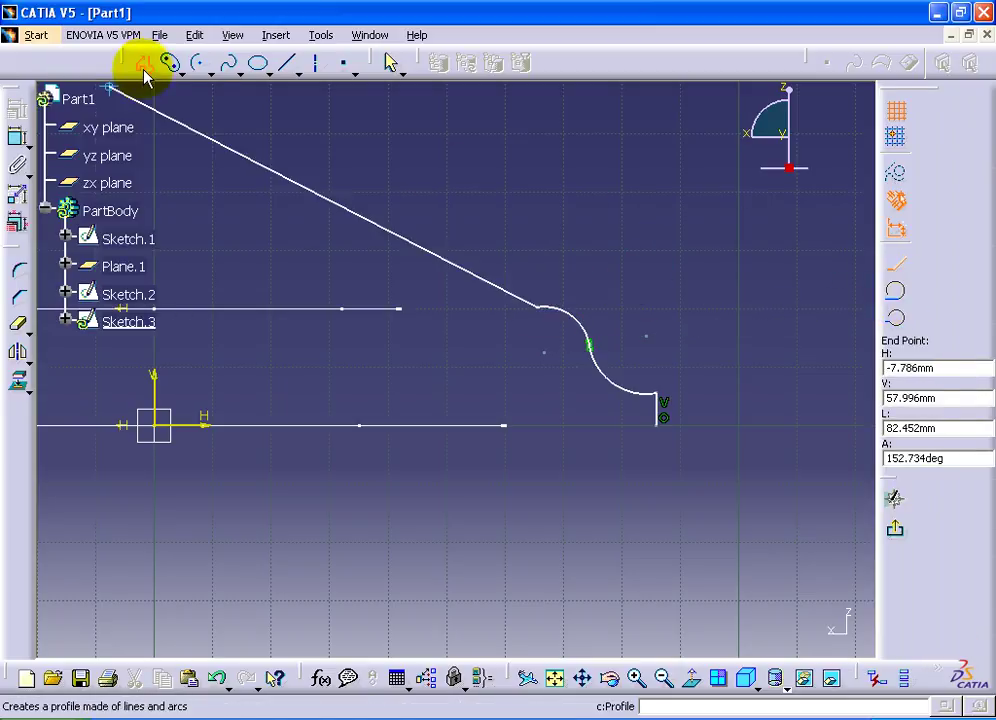
{"action": "left_click", "coordinate": [143, 70]}
{"action": "middle_click_drag", "start_coordinate": [543, 278], "coordinate": [529, 333]}
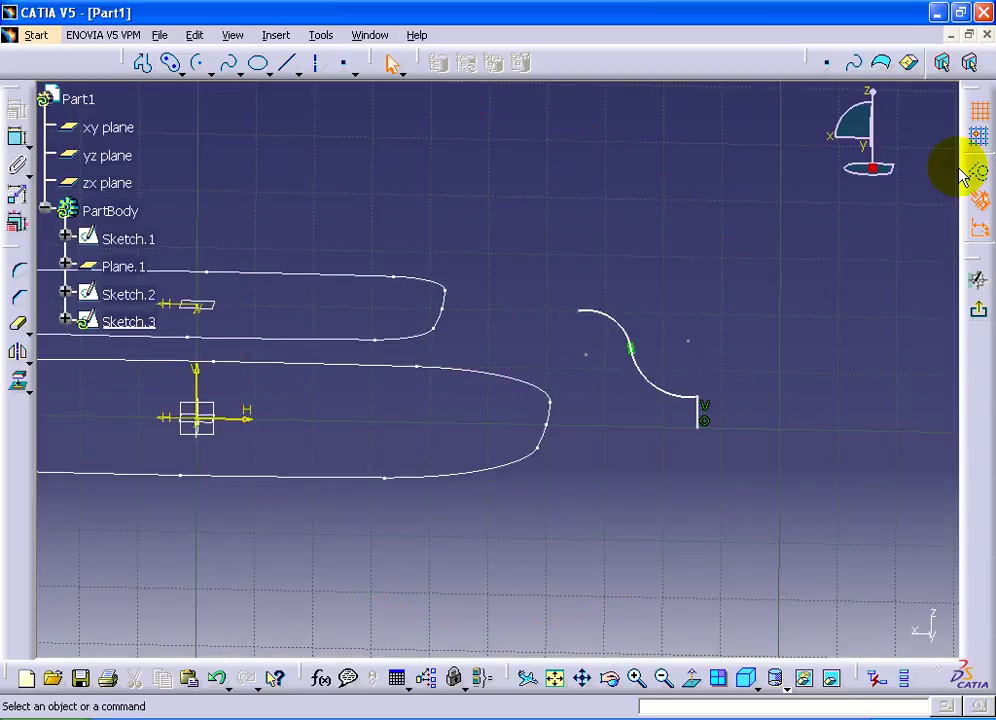
Make the curve's upper end coincident with a Sketch.2 vertex and its lower end with Sketch.1.
{"action": "left_click", "coordinate": [17, 152]}
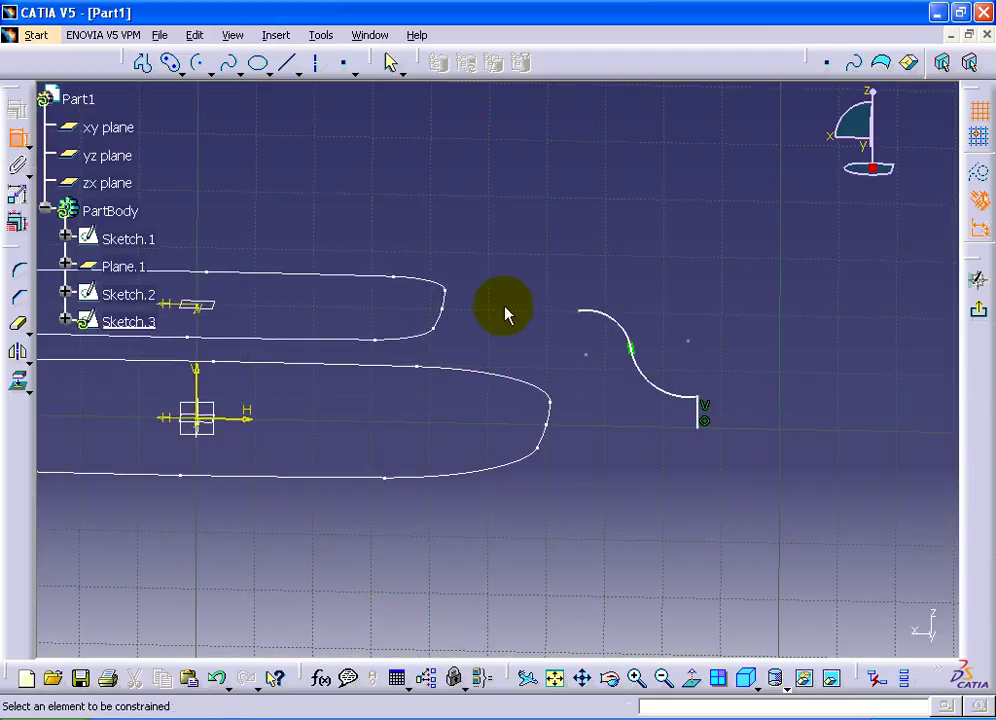
{"action": "left_click", "coordinate": [578, 314]}
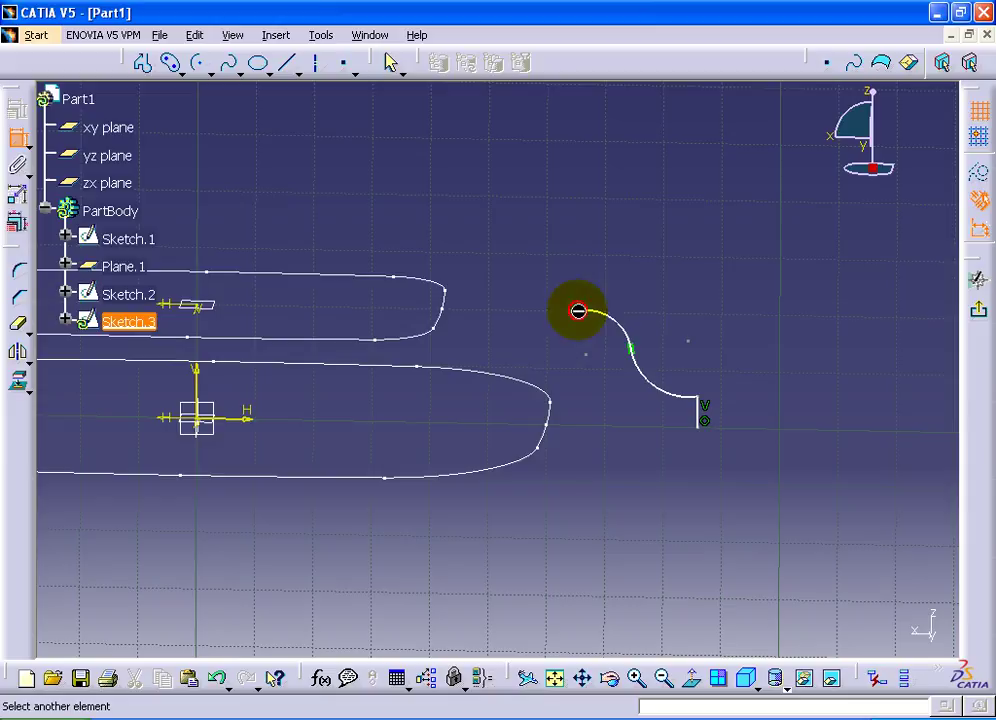
{"action": "left_click", "coordinate": [444, 291]}
{"action": "right_click", "coordinate": [534, 232]}
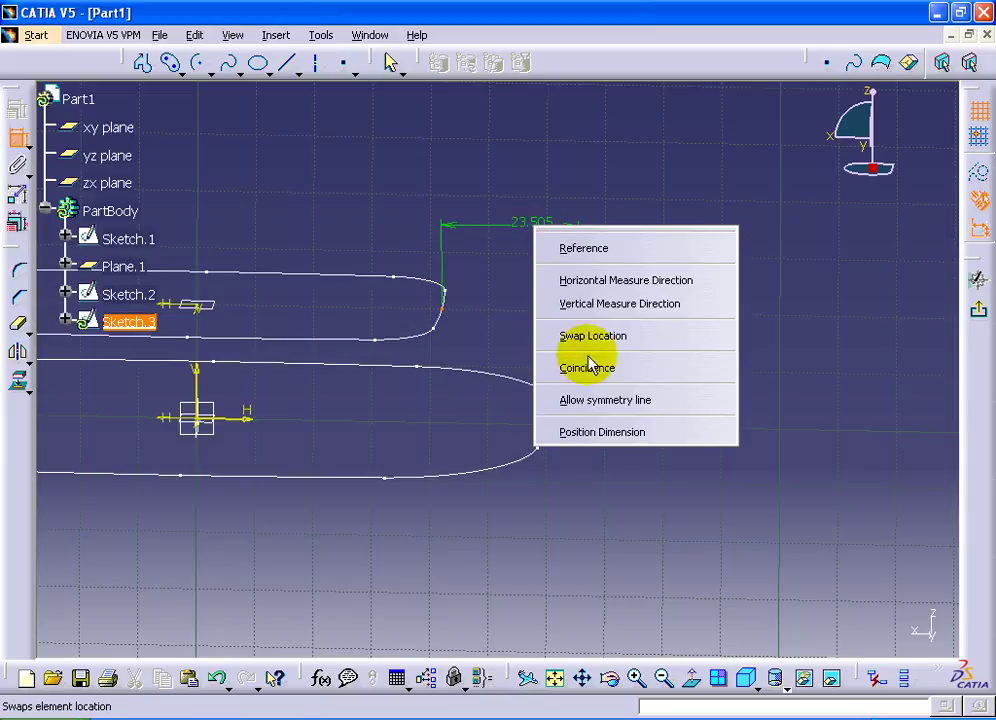
{"action": "left_click", "coordinate": [574, 366]}
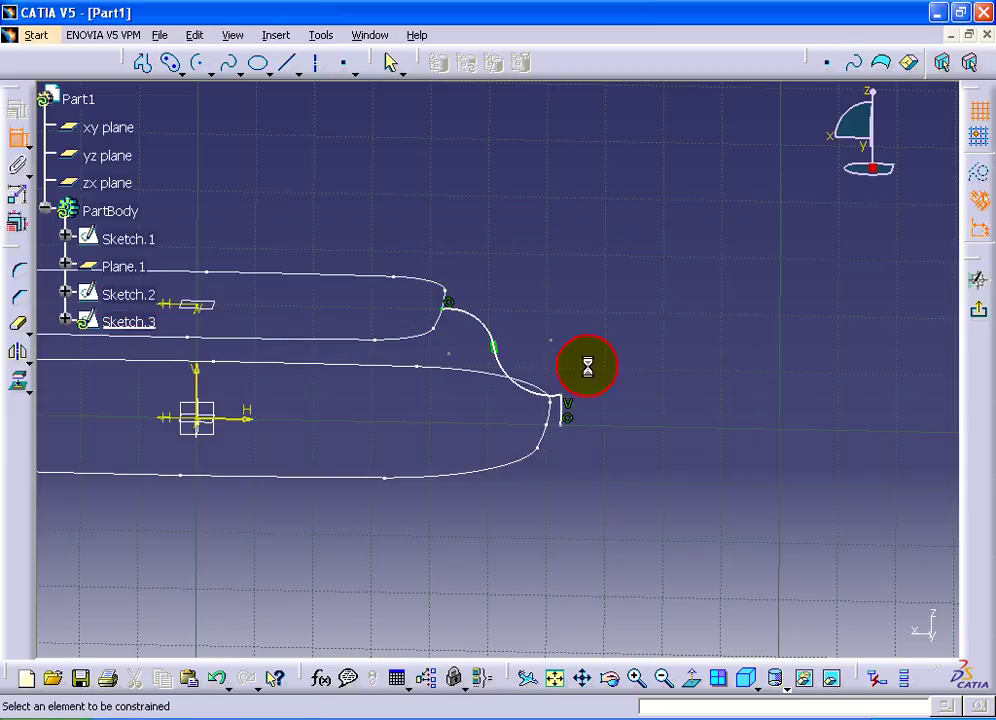
{"action": "left_click", "coordinate": [553, 429]}
{"action": "right_click", "coordinate": [598, 312]}
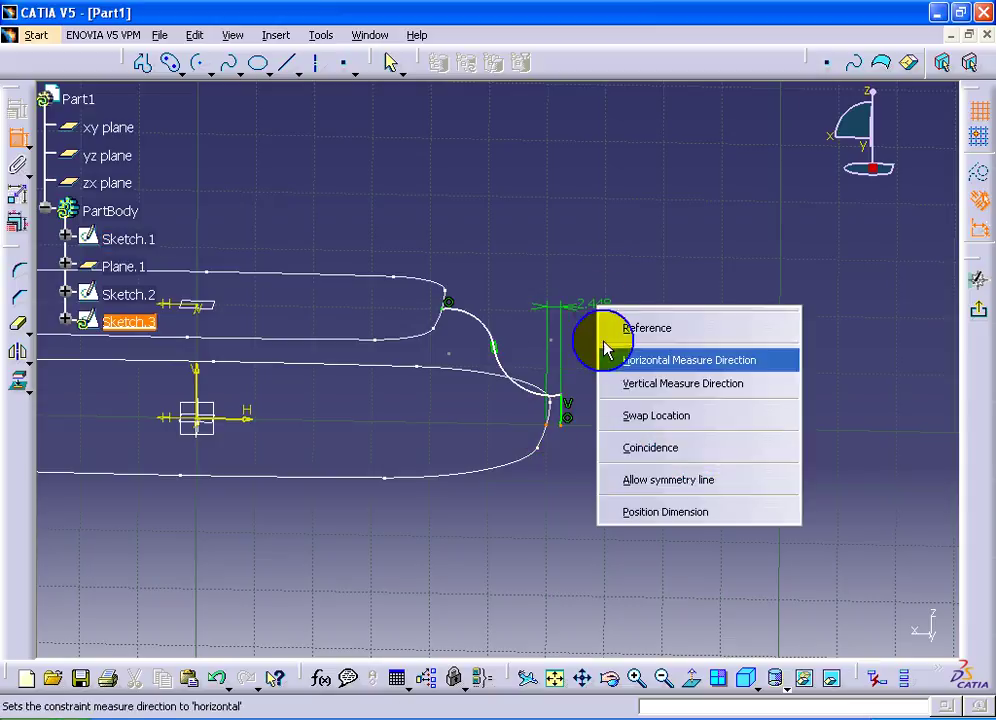
{"action": "left_click", "coordinate": [629, 449]}
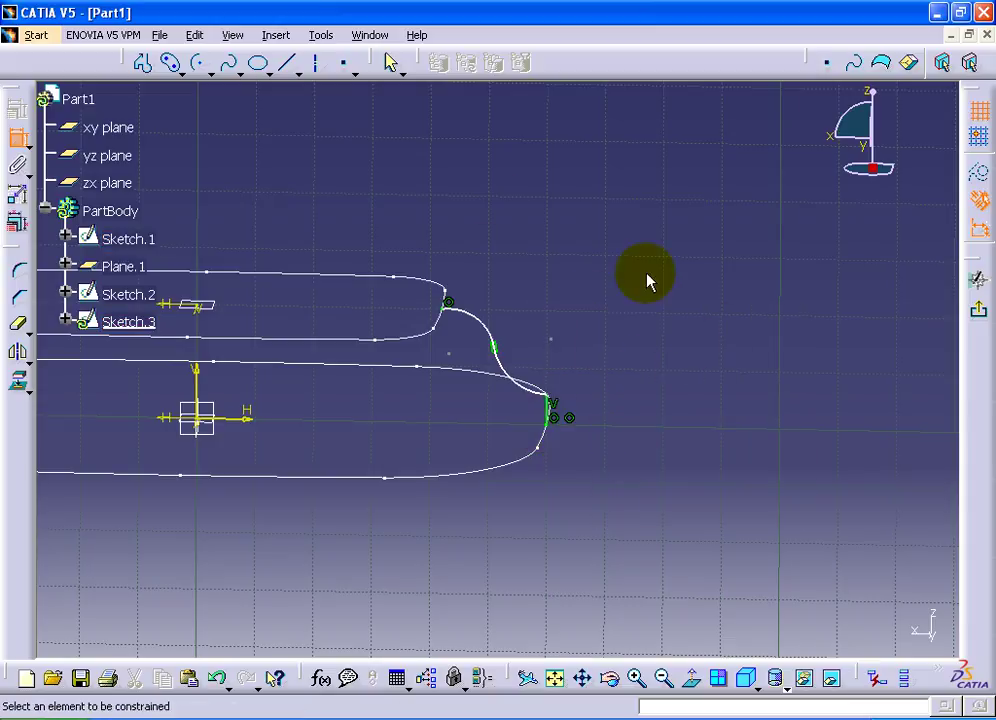
Dimension the short line 5.326, the arc radii R9.854 and R7.833, and a horizontal distance.
{"action": "left_click", "coordinate": [697, 680]}
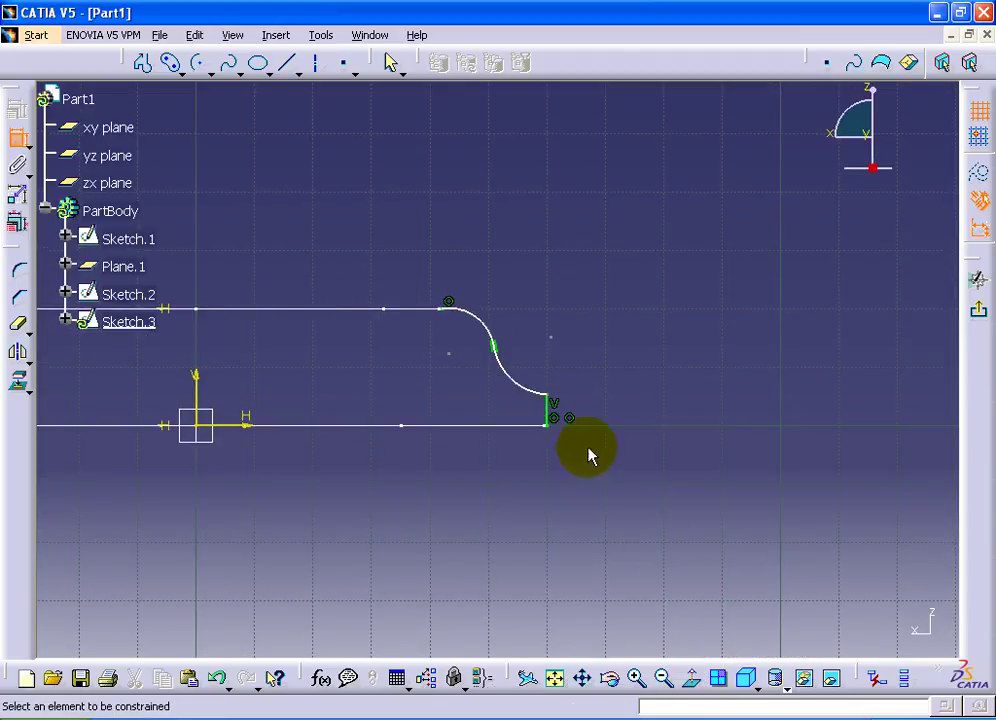
{"action": "left_click", "coordinate": [551, 413]}
{"action": "left_click", "coordinate": [656, 406]}
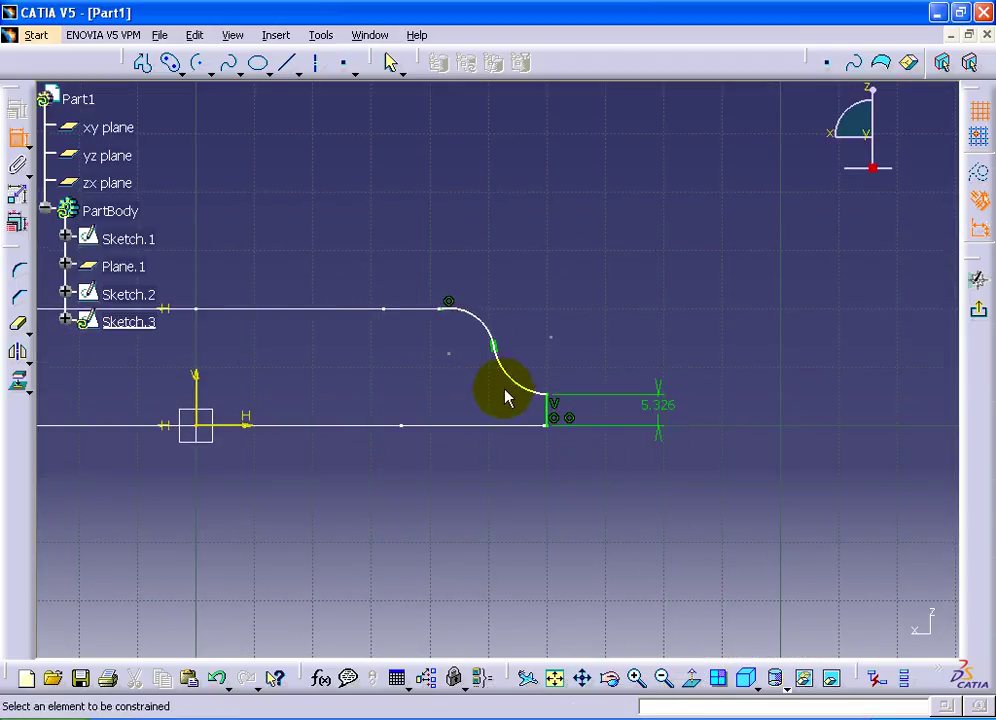
{"action": "left_click", "coordinate": [462, 396]}
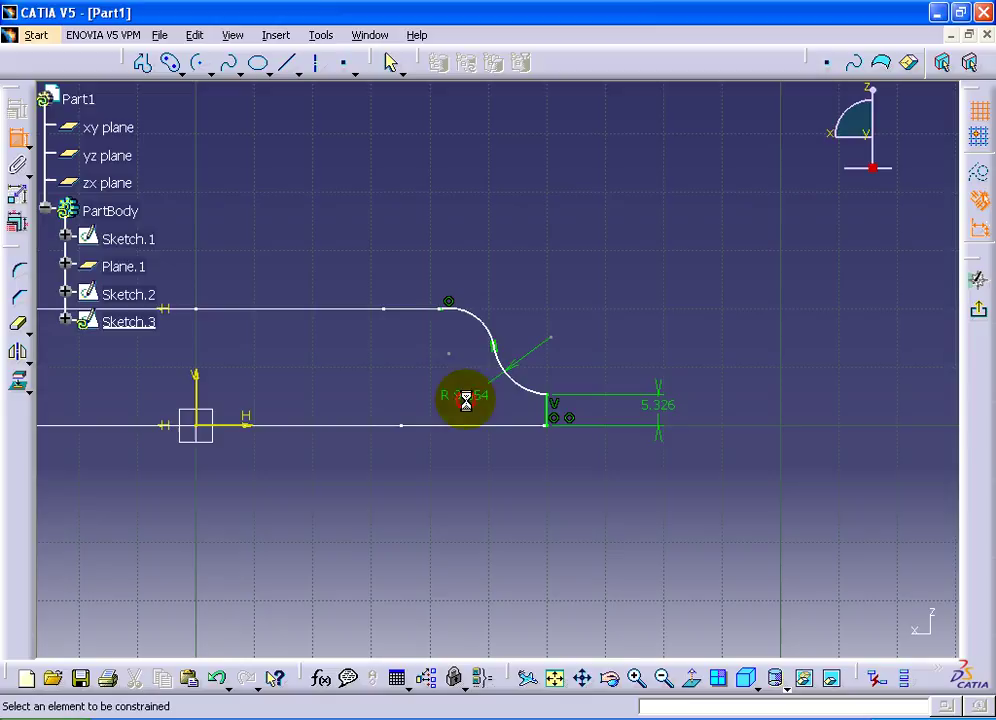
{"action": "left_click", "coordinate": [474, 322]}
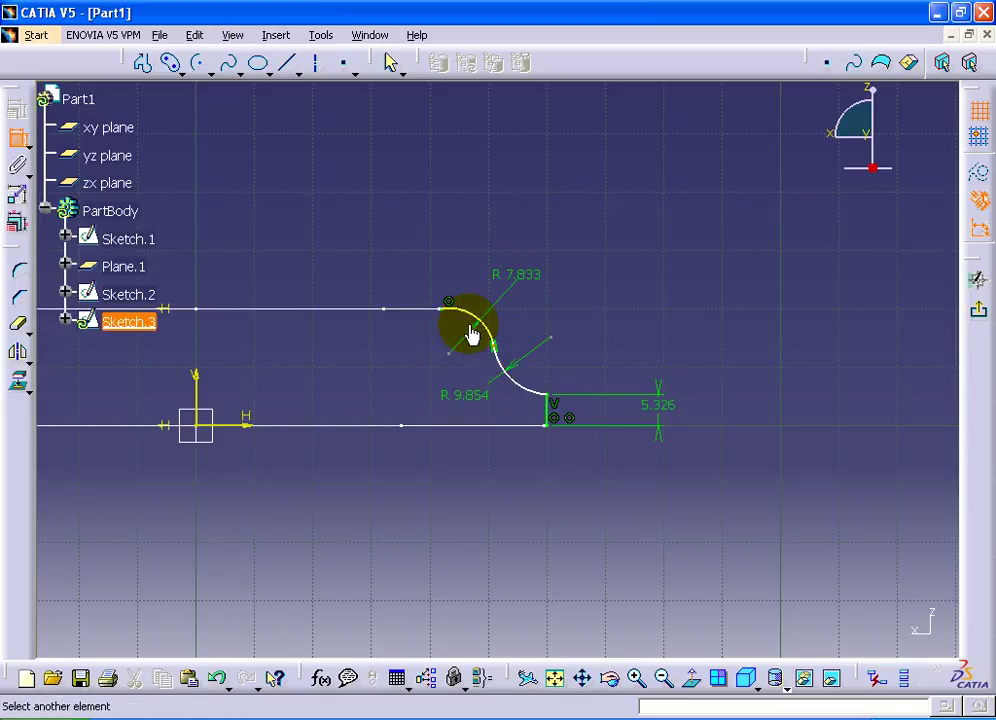
{"action": "right_click", "coordinate": [456, 235]}
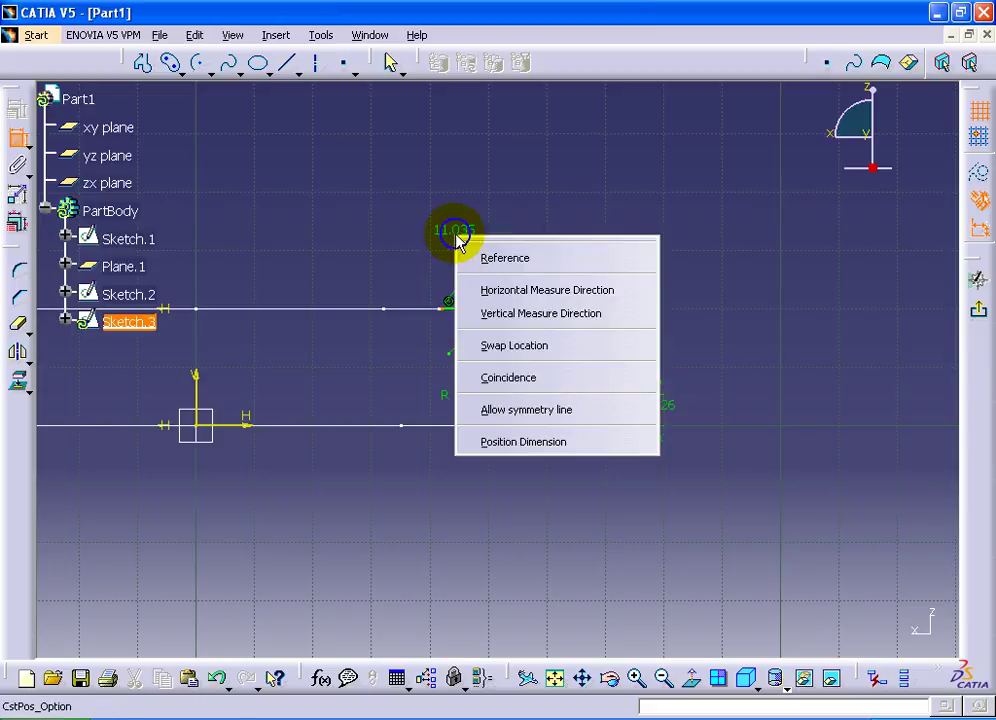
{"action": "left_click", "coordinate": [497, 299]}
Place the 8.95 horizontal offset dimension.
{"action": "left_click", "coordinate": [479, 222]}
{"action": "middle_click_drag", "start_coordinate": [801, 343], "coordinate": [781, 341]}
{"action": "middle_click_drag", "start_coordinate": [612, 294], "coordinate": [447, 207]}
Set the offset to 12, the arc radii to 12 and 6, and the short height to 3.
{"action": "left_click", "coordinate": [17, 222]}
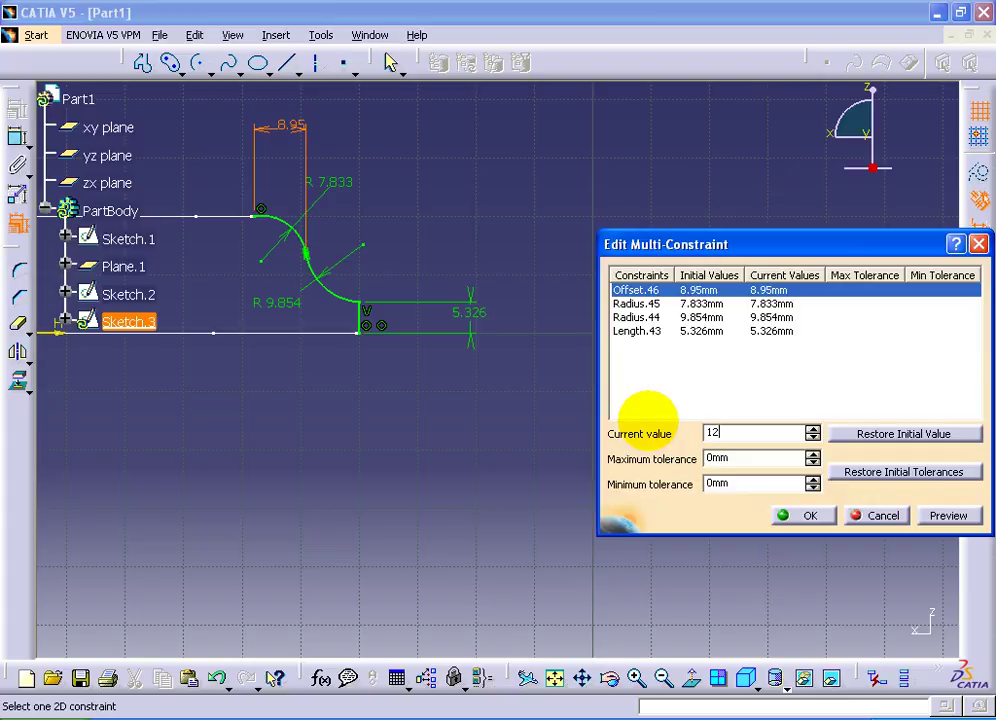
{"action": "left_click", "coordinate": [717, 302]}
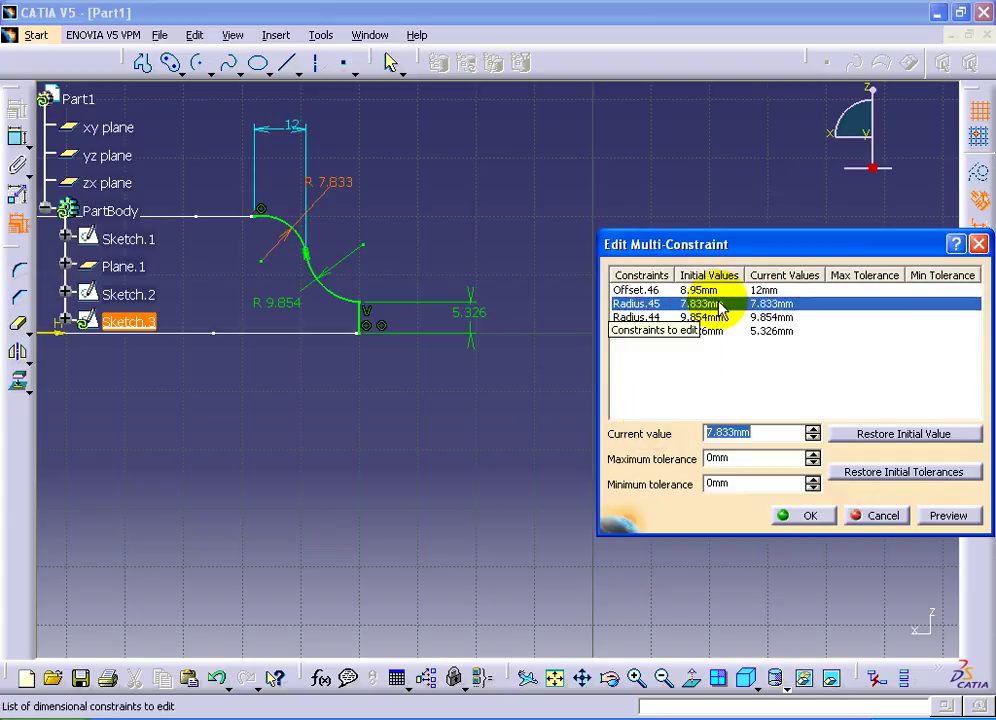
{"action": "left_click", "coordinate": [770, 317]}
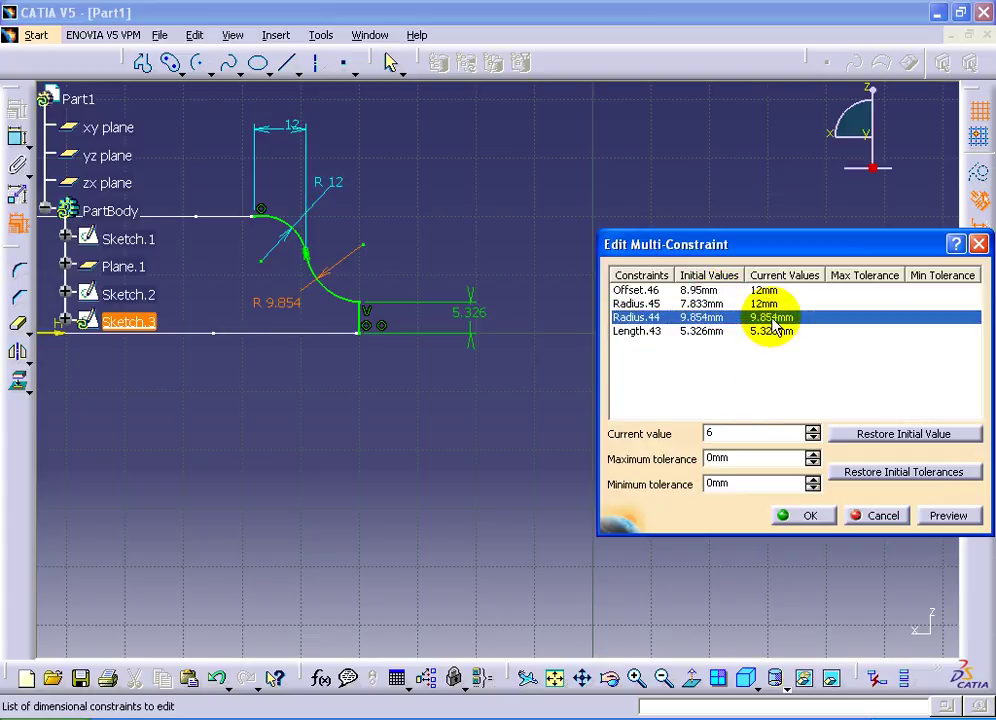
{"action": "left_click", "coordinate": [766, 330]}
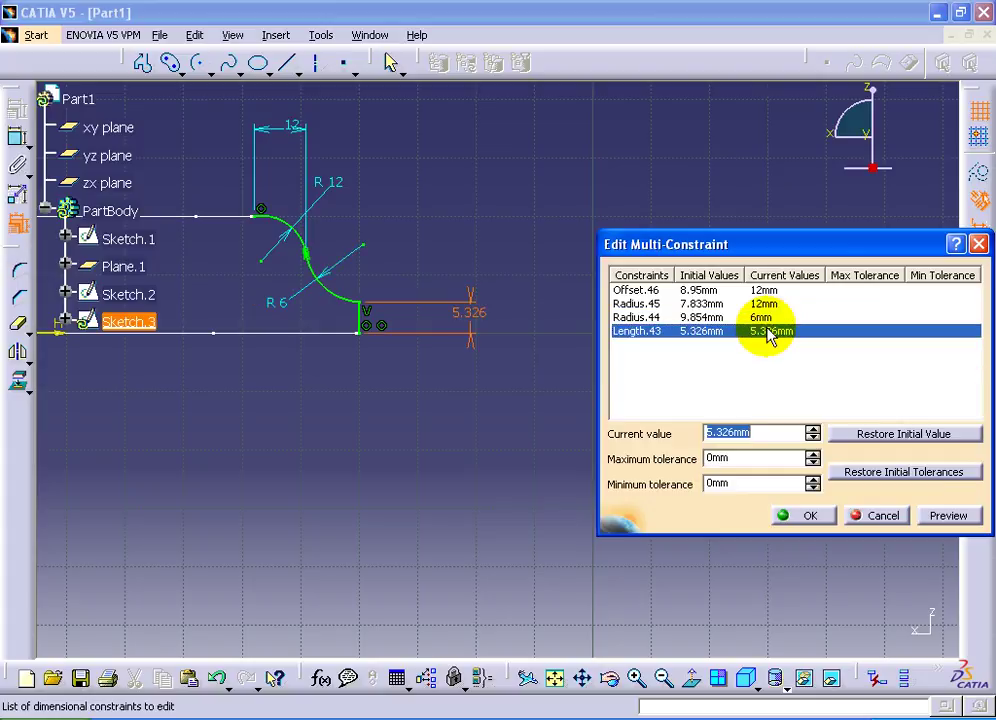
{"action": "type", "text": "3"}
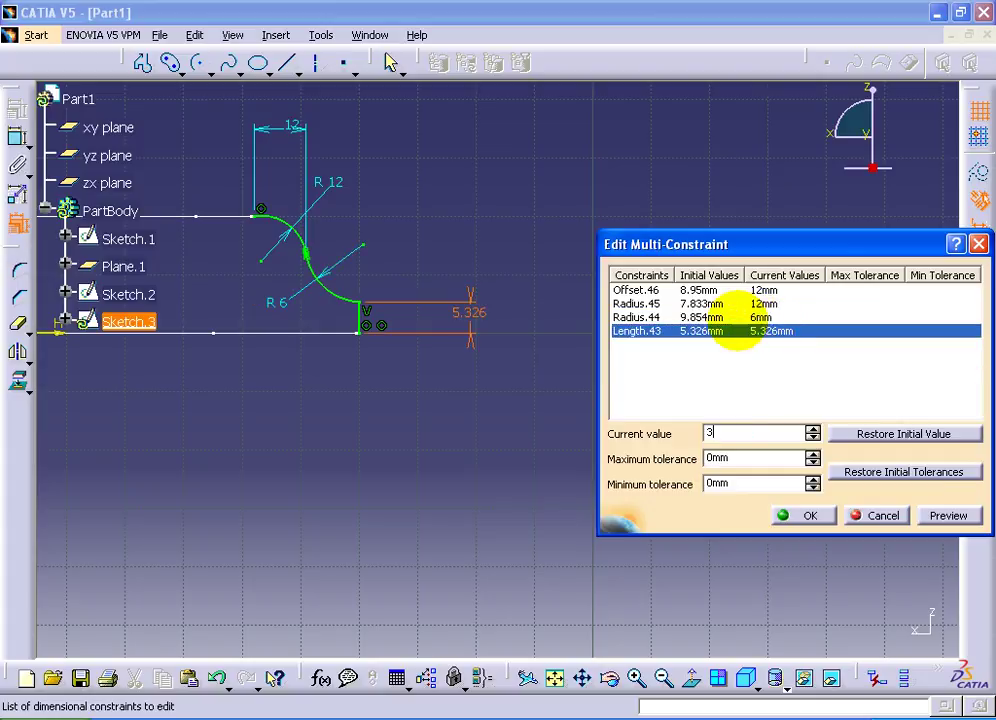
{"action": "left_click", "coordinate": [786, 516]}
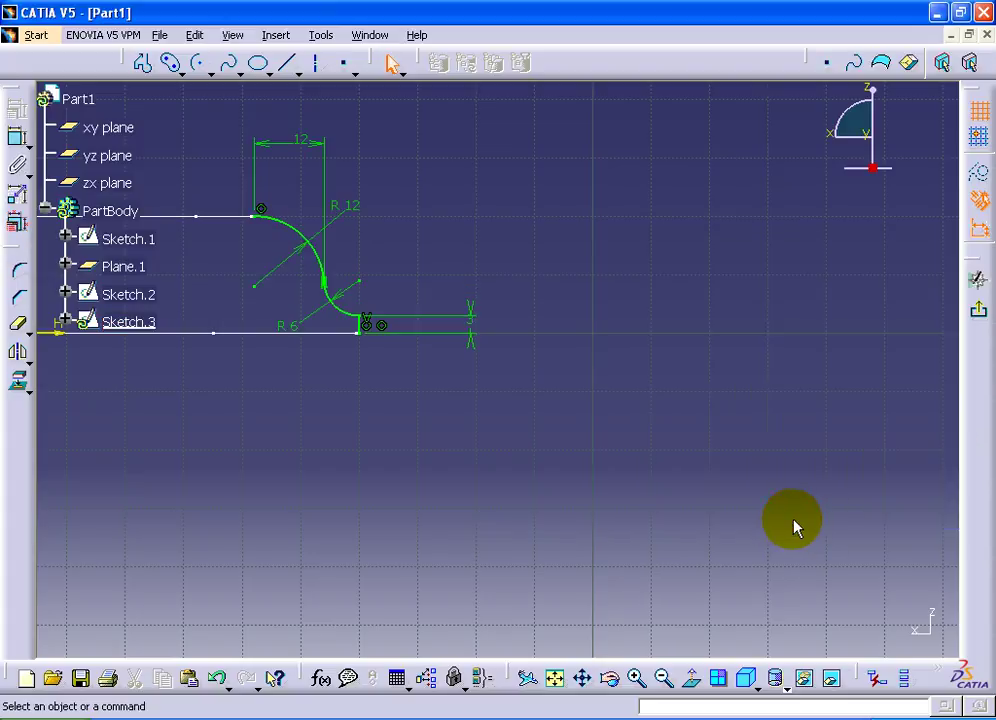
Exit Sketch.3 to 3D and frame the three connected sketches in the view.
{"action": "middle_click_drag", "start_coordinate": [517, 425], "coordinate": [689, 480]}
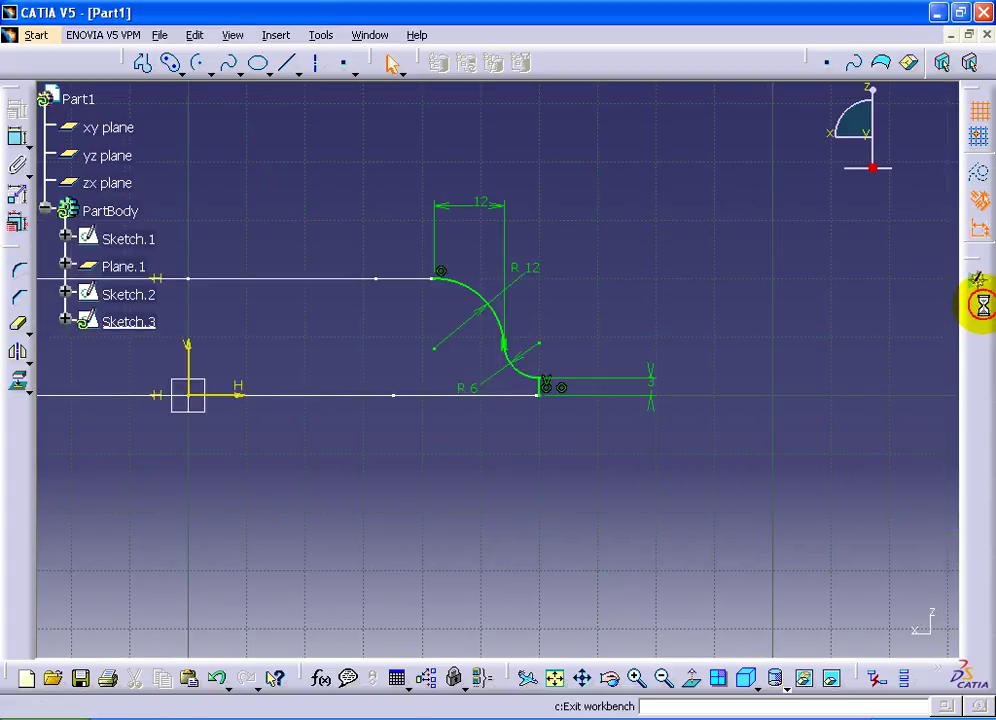
{"action": "left_click", "coordinate": [978, 310]}
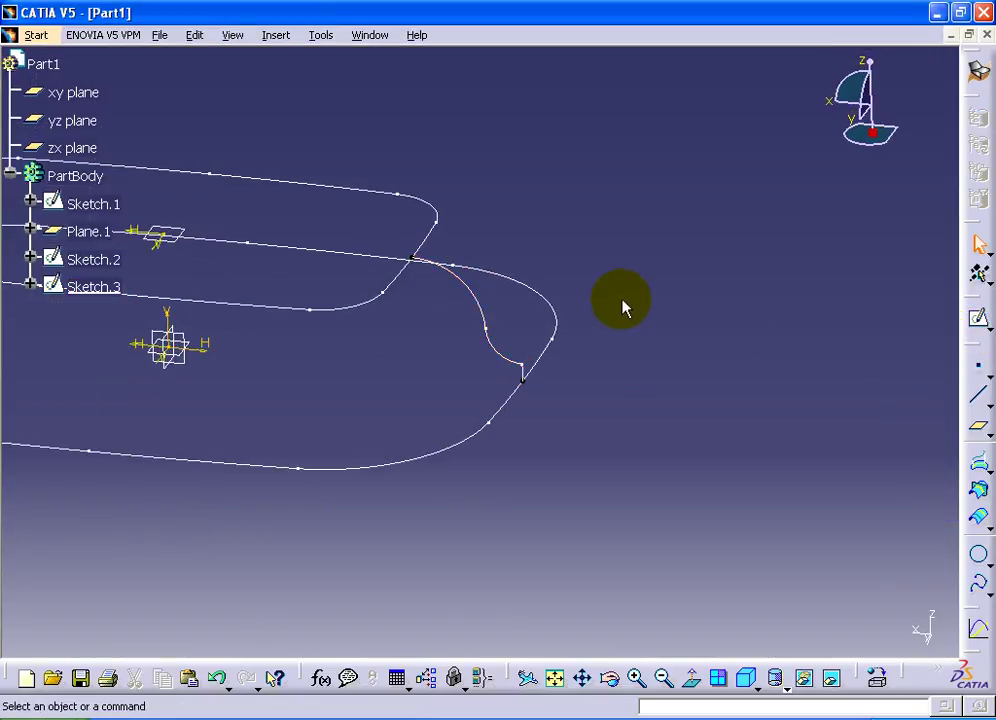
{"action": "mouse_move", "coordinate": [649, 385]}
{"action": "middle_mouse_down"}
{"action": "mouse_move", "coordinate": [694, 385]}
{"action": "mouse_move", "coordinate": [455, 404]}
{"action": "mouse_move", "coordinate": [535, 410]}
{"action": "middle_mouse_up"}
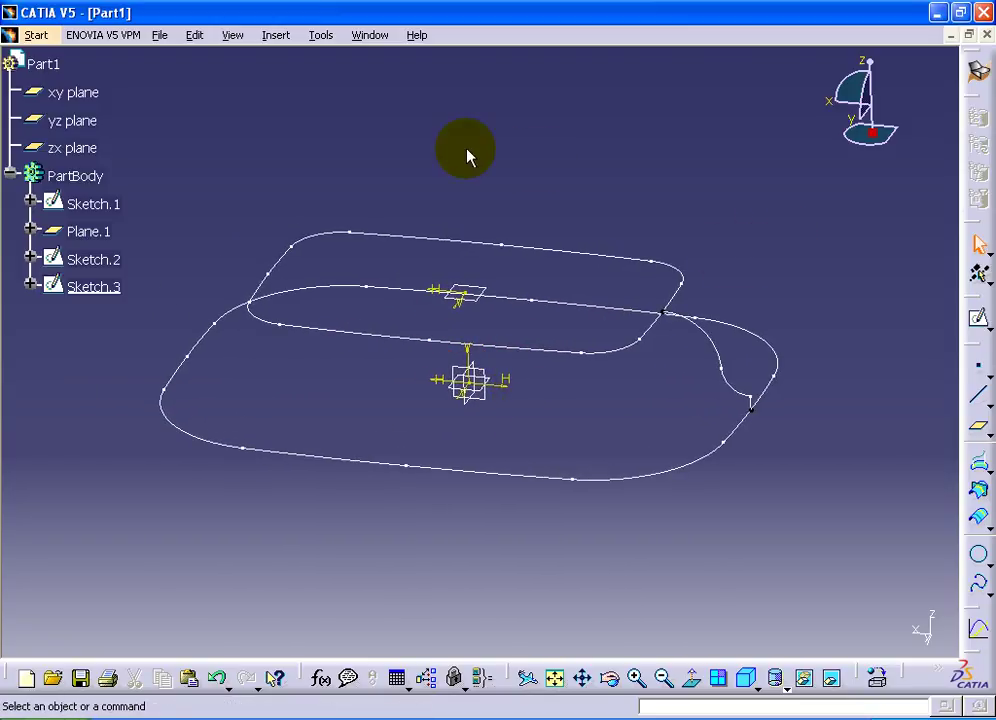
{"action": "left_click", "coordinate": [274, 40]}
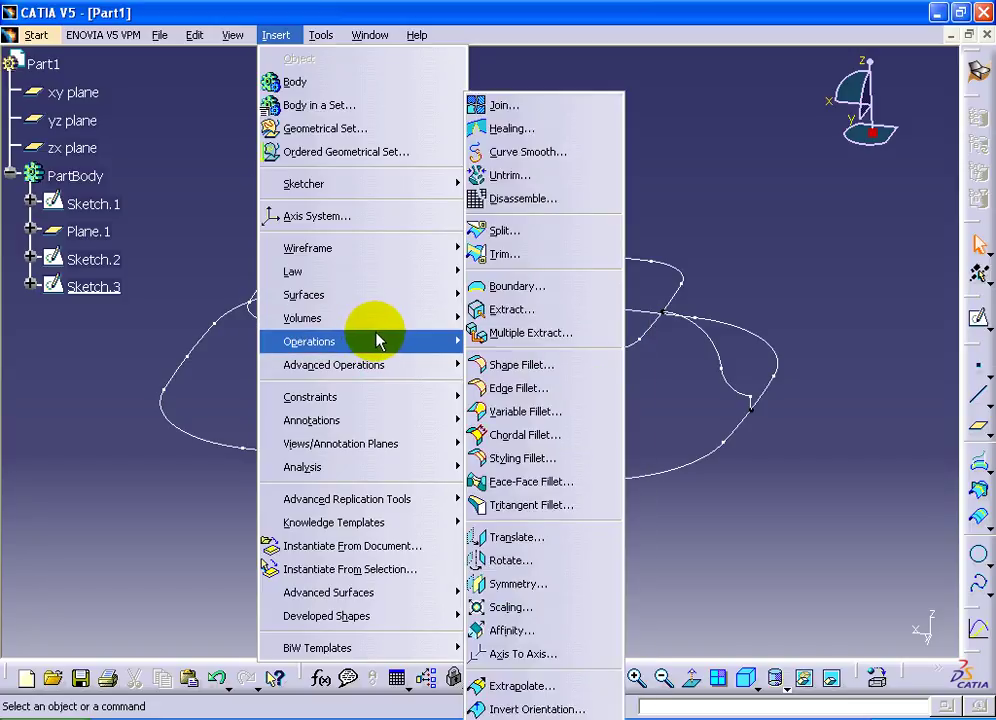
{"action": "mouse_move", "coordinate": [304, 295]}
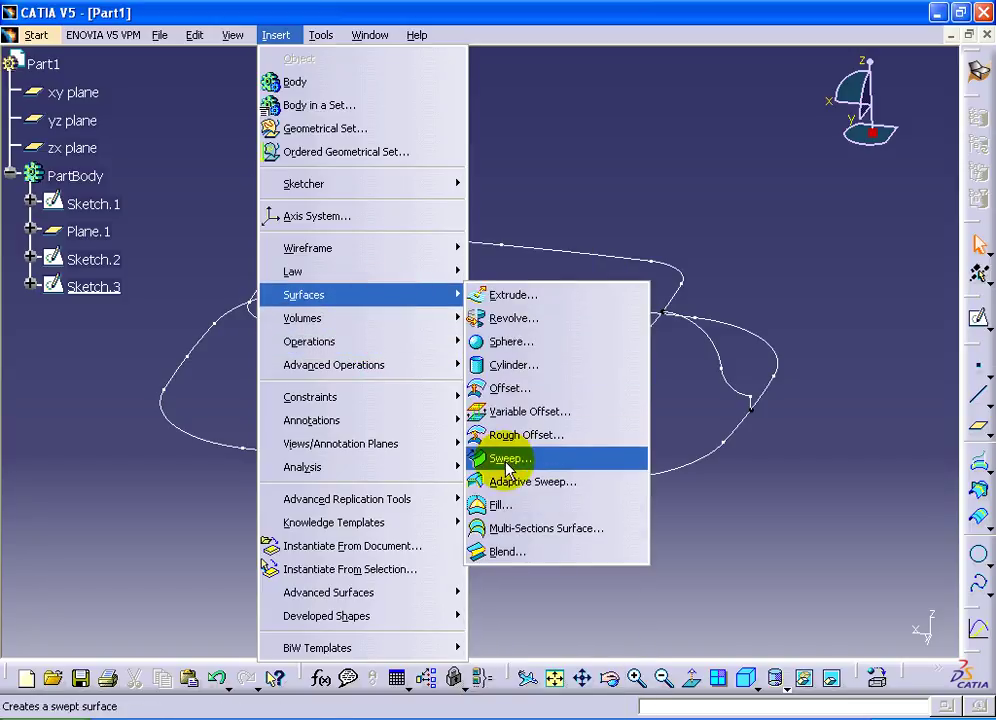
{"action": "left_click", "coordinate": [508, 459]}
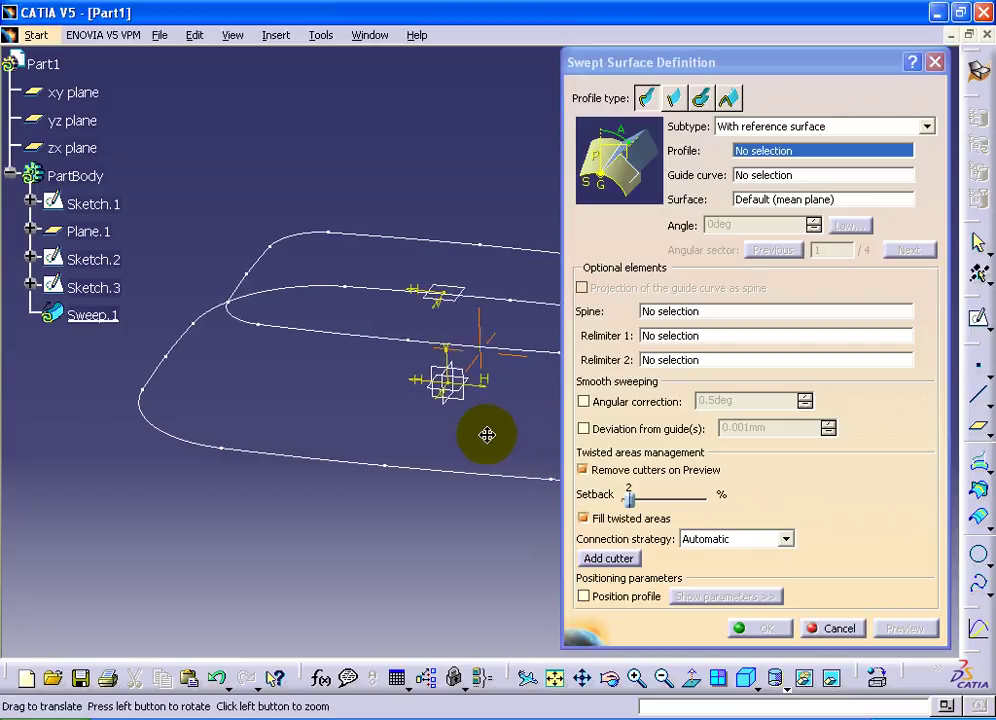
{"action": "left_click", "coordinate": [768, 127]}
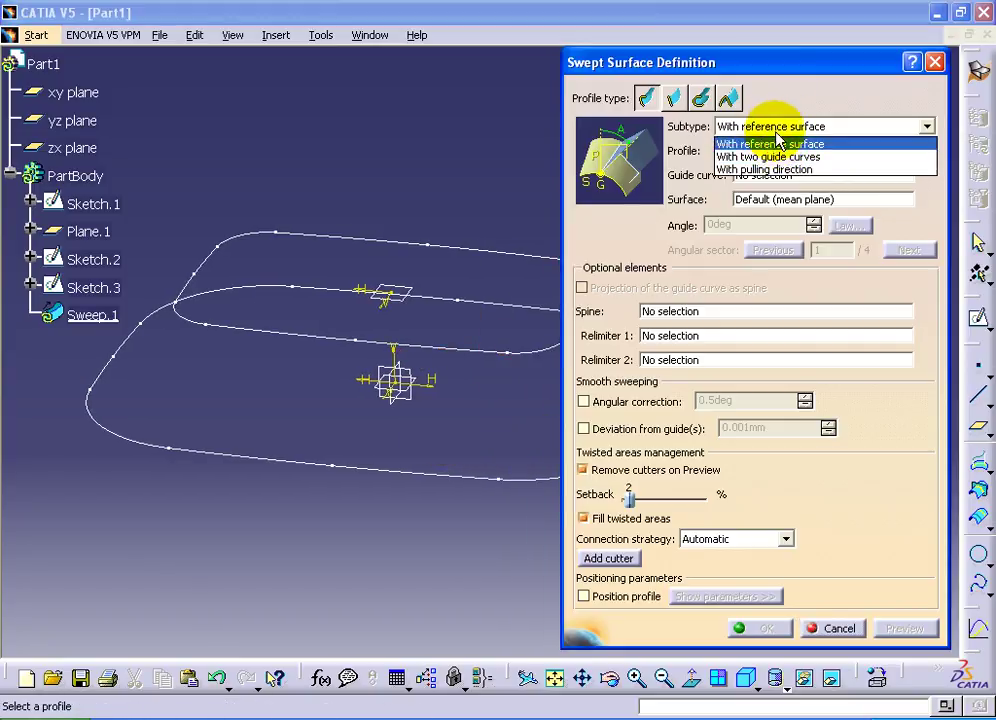
{"action": "left_click", "coordinate": [769, 143]}
{"action": "mouse_move", "coordinate": [462, 383]}
{"action": "middle_mouse_down"}
{"action": "mouse_move", "coordinate": [325, 409]}
{"action": "mouse_move", "coordinate": [418, 472]}
{"action": "middle_mouse_up"}
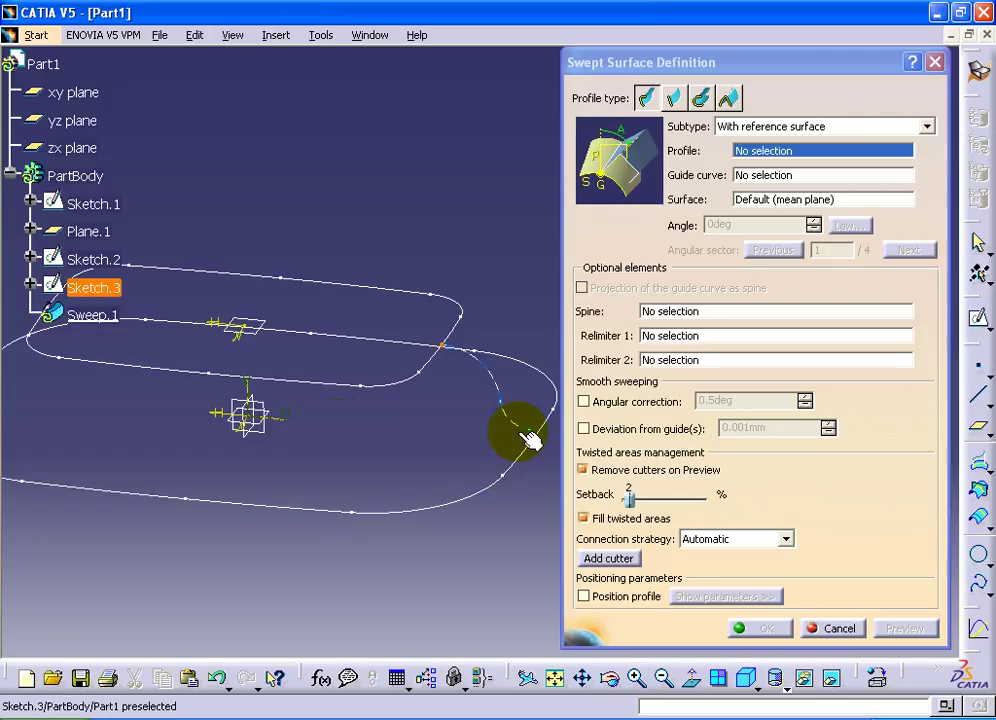
{"action": "left_click", "coordinate": [517, 428]}
{"action": "left_click", "coordinate": [521, 462]}
{"action": "left_click", "coordinate": [903, 628]}
{"action": "mouse_move", "coordinate": [489, 515]}
{"action": "middle_mouse_down"}
{"action": "mouse_move", "coordinate": [382, 438]}
{"action": "mouse_move", "coordinate": [387, 585]}
{"action": "mouse_move", "coordinate": [442, 447]}
{"action": "middle_mouse_up"}
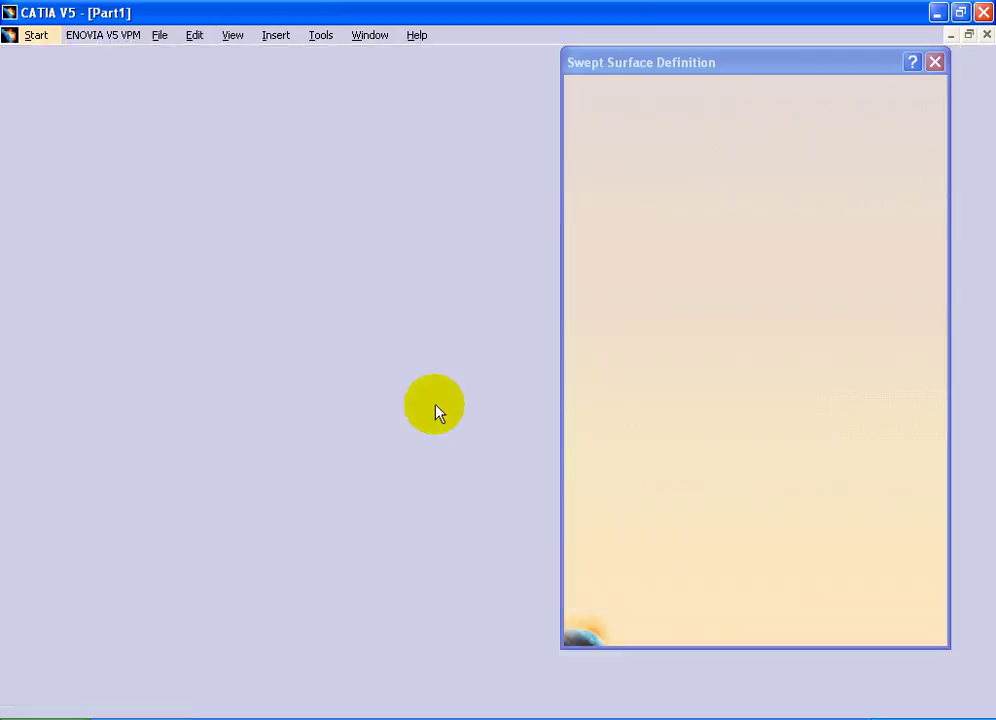
{"action": "left_click", "coordinate": [833, 628]}
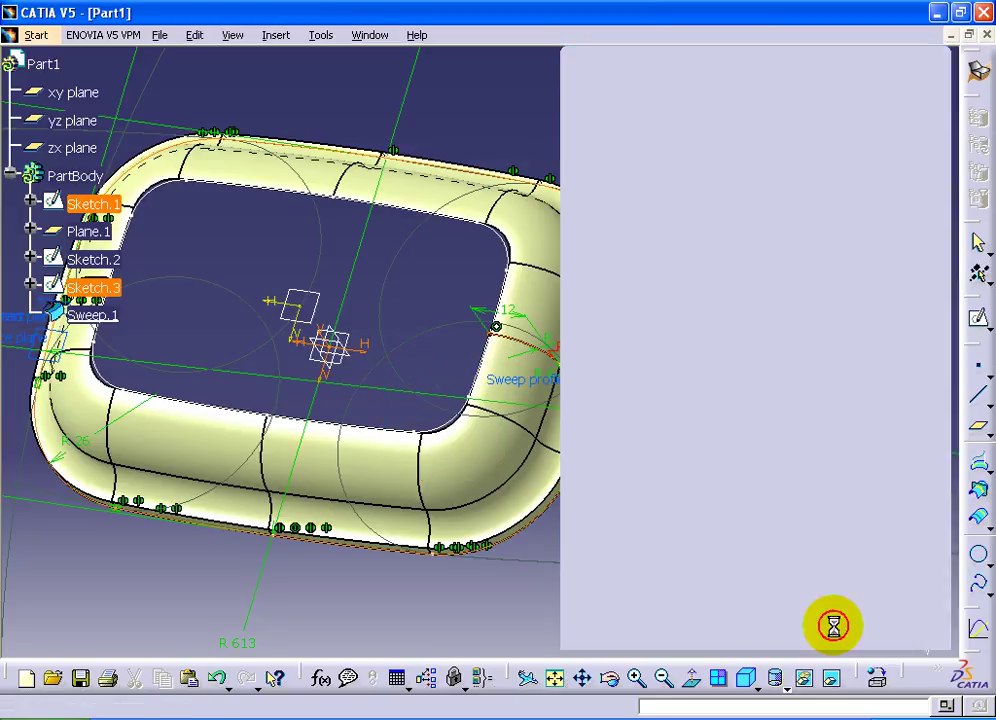
{"action": "middle_click_drag", "start_coordinate": [398, 498], "coordinate": [348, 285]}
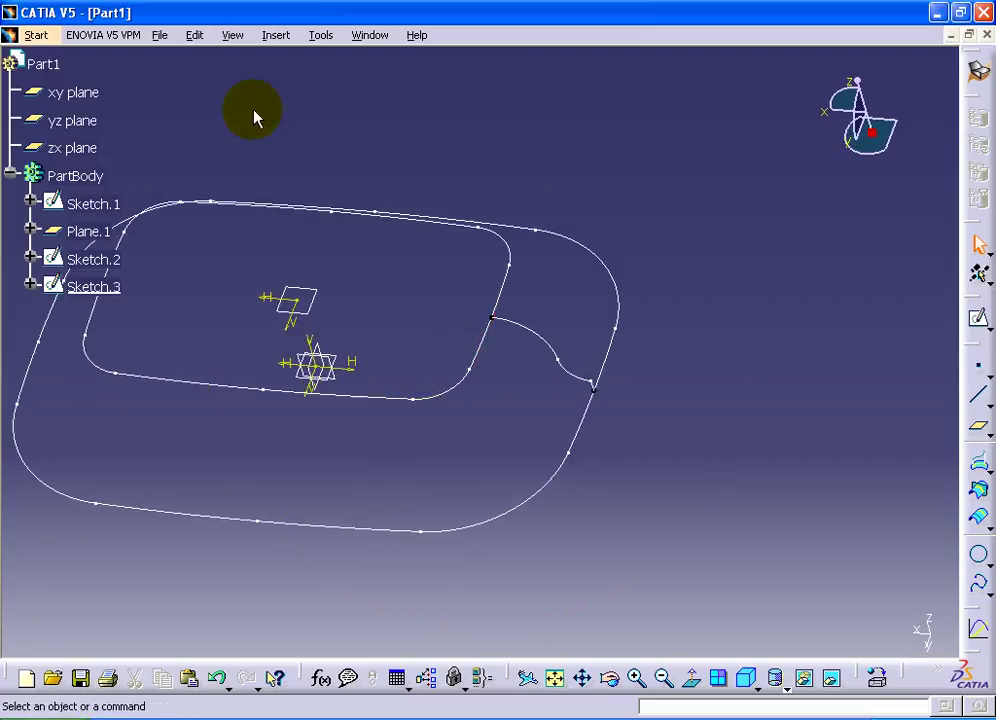
Create Sweep.1: a two-guide sweep of profile Sketch.3 along Sketch.1 and Sketch.2, anchored at their vertices.
{"action": "left_click", "coordinate": [276, 35]}
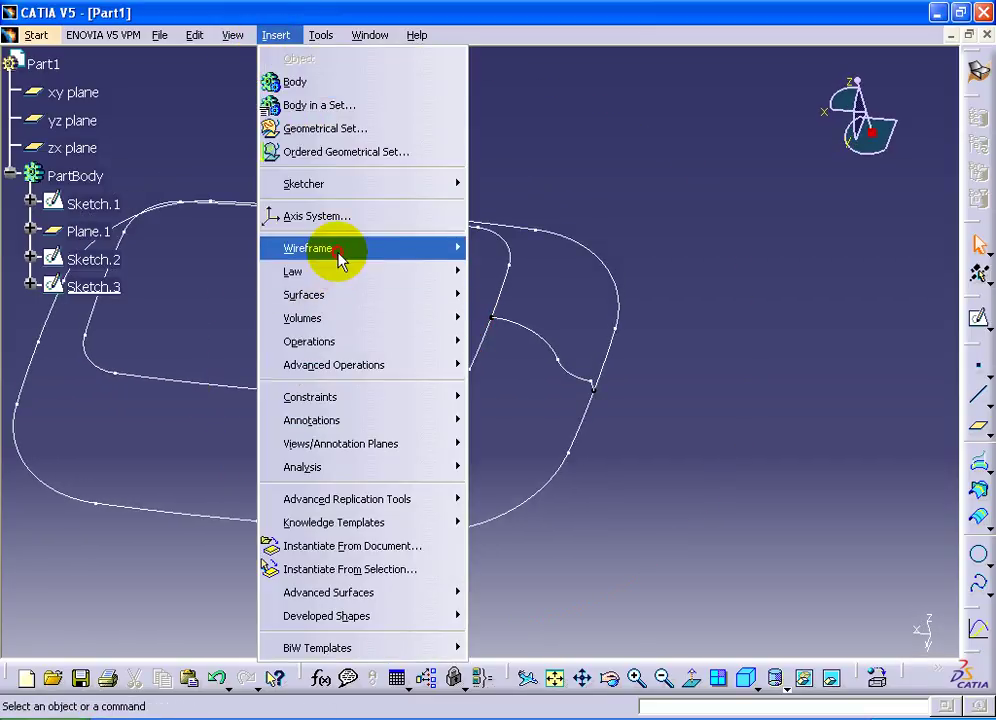
{"action": "mouse_move", "coordinate": [304, 295]}
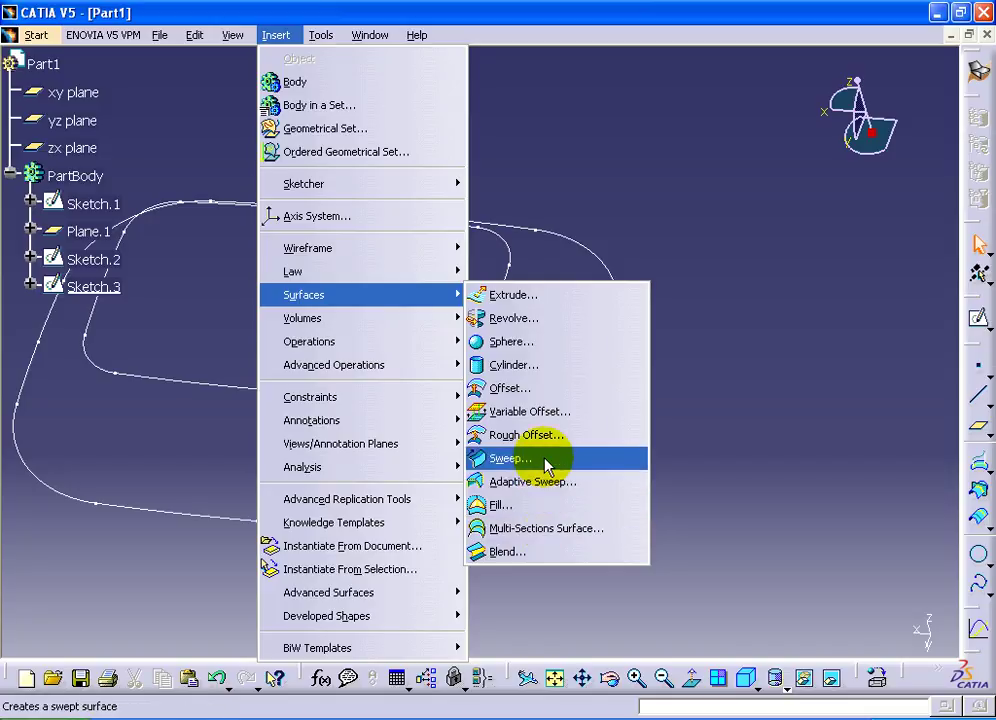
{"action": "left_click", "coordinate": [547, 458]}
{"action": "left_click", "coordinate": [807, 125]}
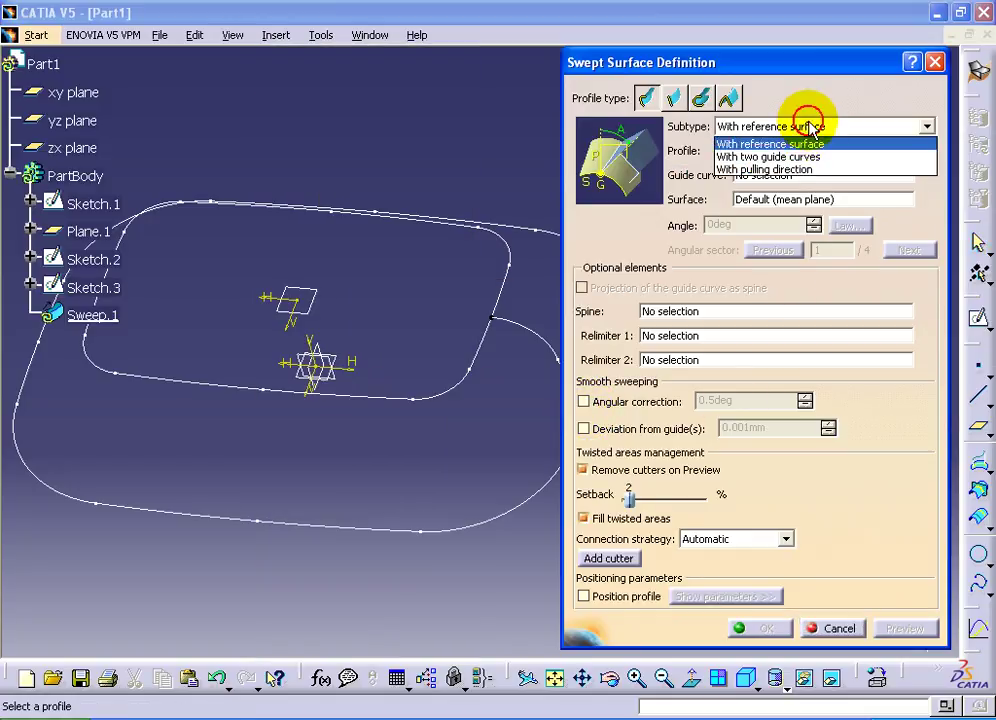
{"action": "left_click", "coordinate": [805, 155]}
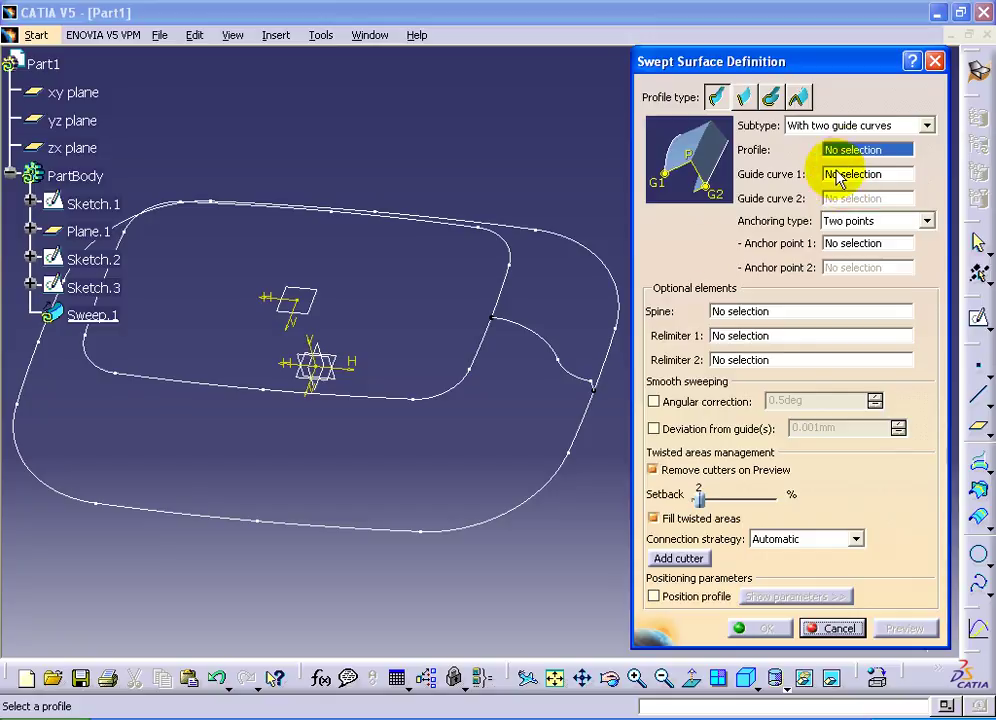
{"action": "left_click", "coordinate": [534, 335]}
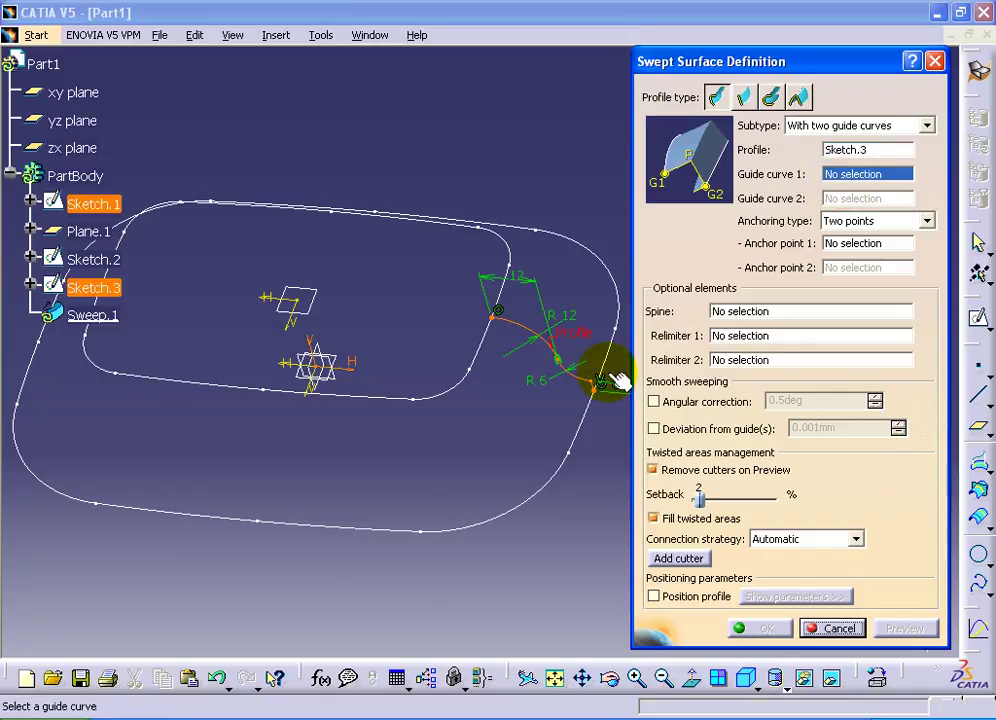
{"action": "left_click", "coordinate": [590, 398]}
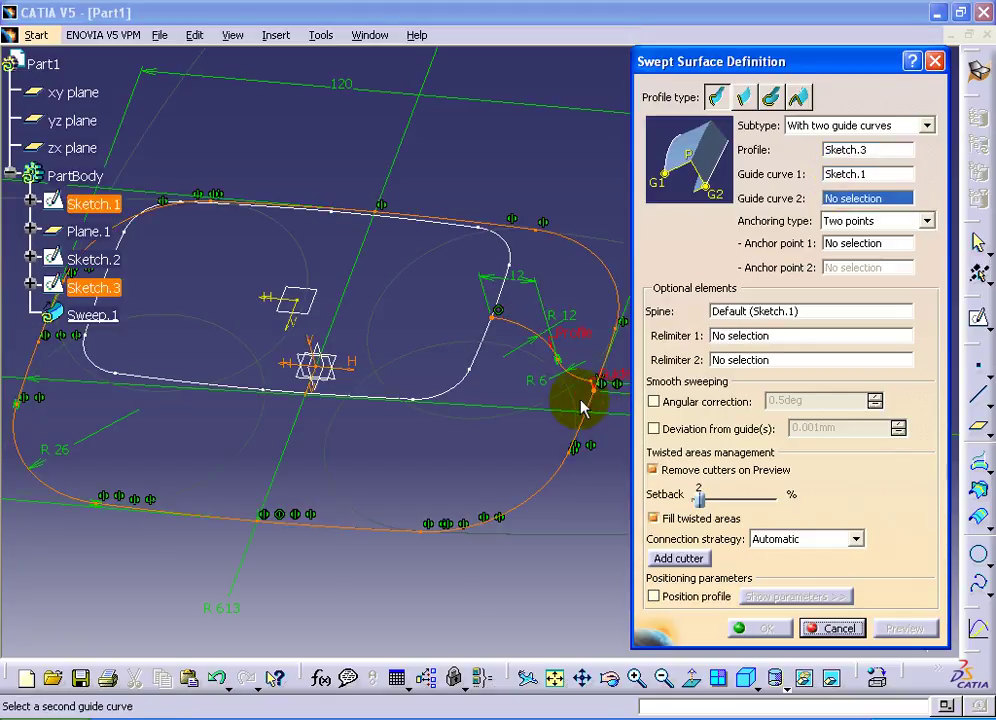
{"action": "left_click", "coordinate": [482, 334]}
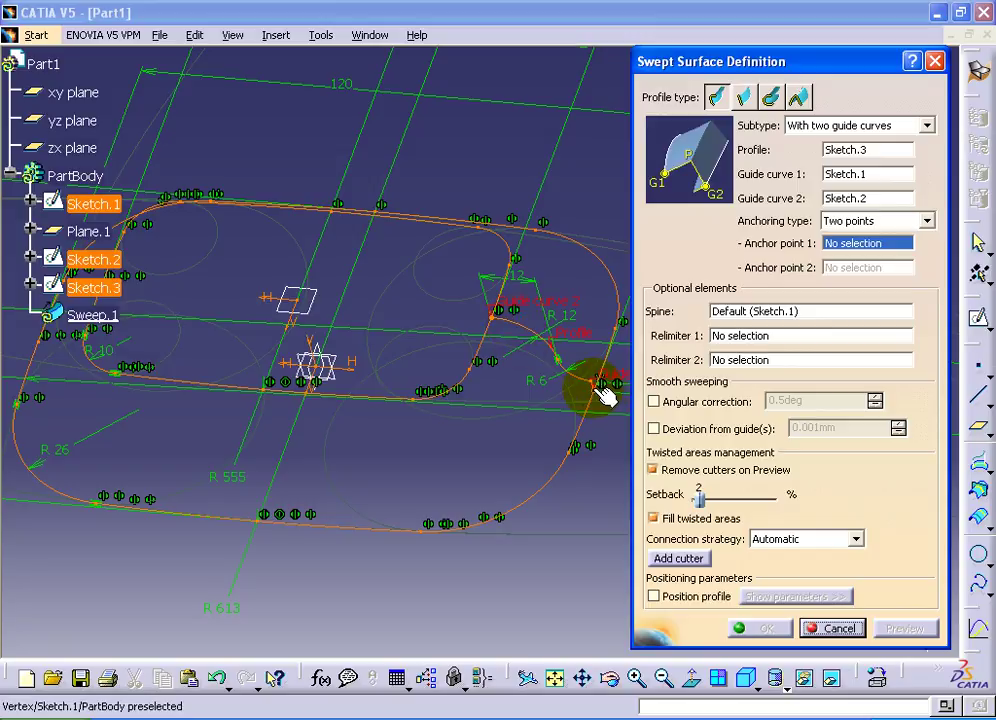
{"action": "left_click", "coordinate": [601, 389]}
{"action": "left_click", "coordinate": [499, 318]}
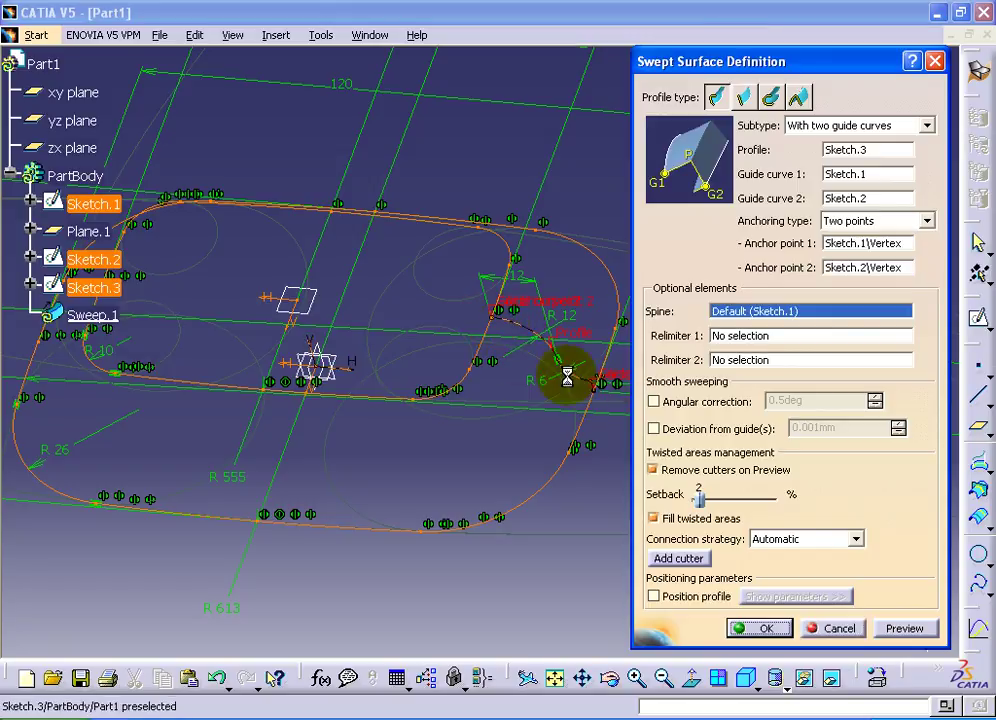
{"action": "left_click", "coordinate": [895, 628]}
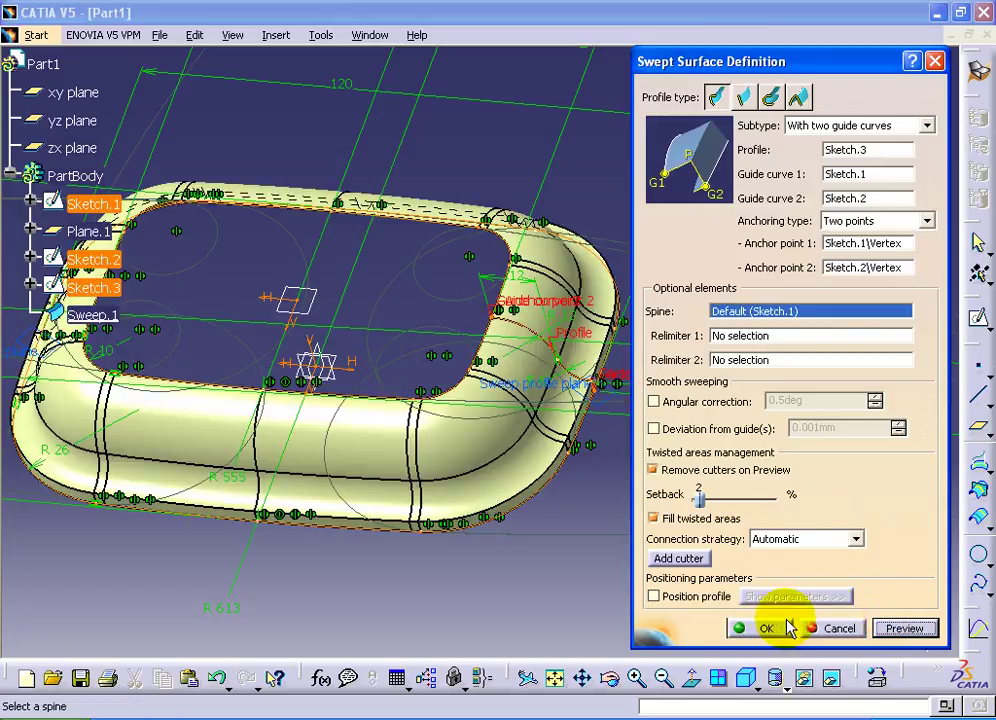
{"action": "left_click", "coordinate": [770, 628]}
Create Fill.1 capping the top opening bounded by Sketch.2.
{"action": "middle_click_drag", "start_coordinate": [576, 527], "coordinate": [729, 562]}
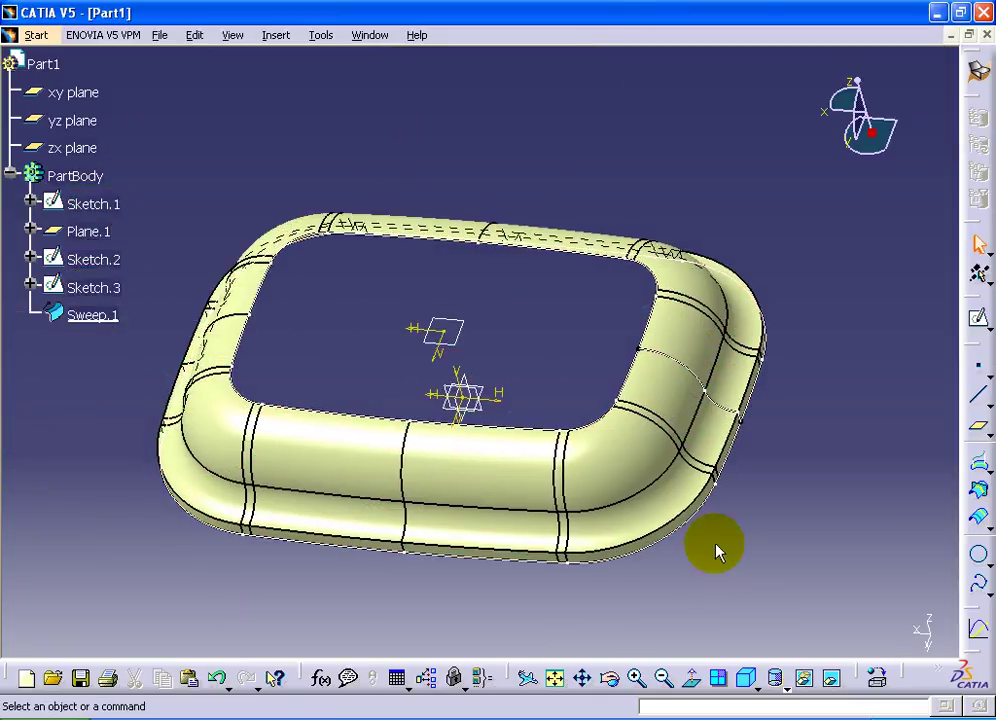
{"action": "left_click", "coordinate": [276, 36]}
{"action": "mouse_move", "coordinate": [304, 295]}
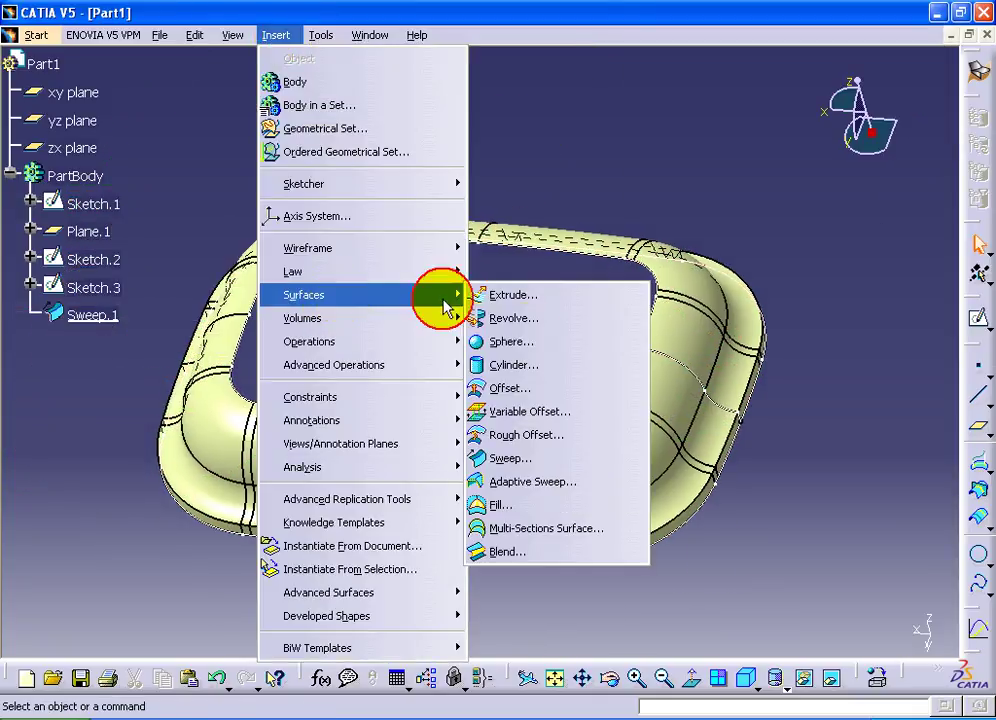
{"action": "left_click", "coordinate": [533, 505]}
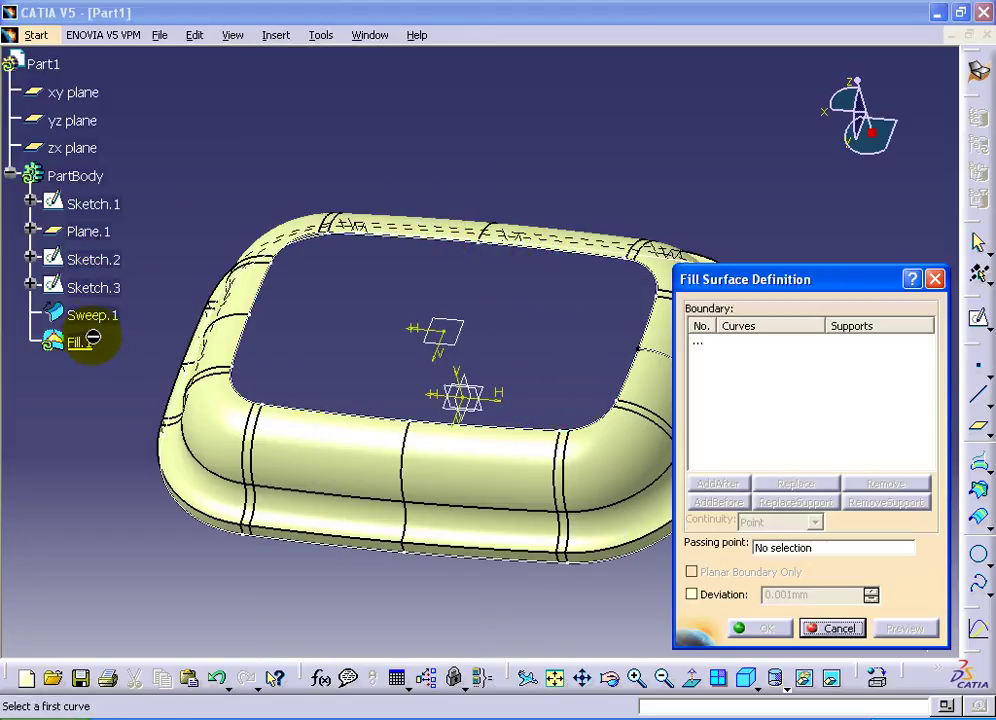
{"action": "left_click", "coordinate": [100, 258]}
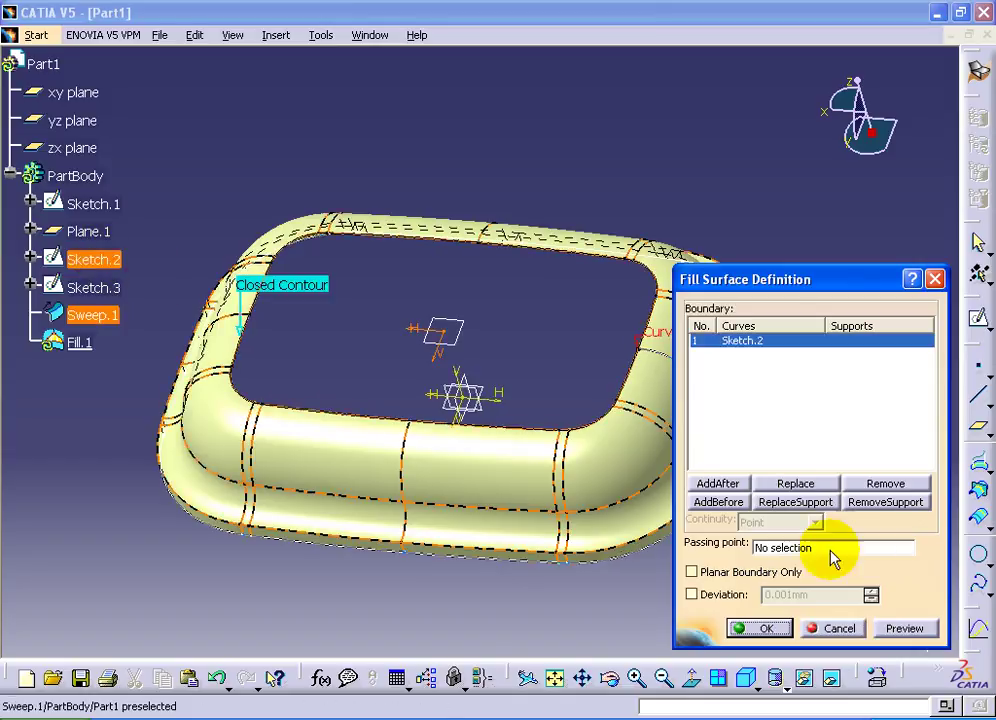
{"action": "left_click", "coordinate": [775, 627]}
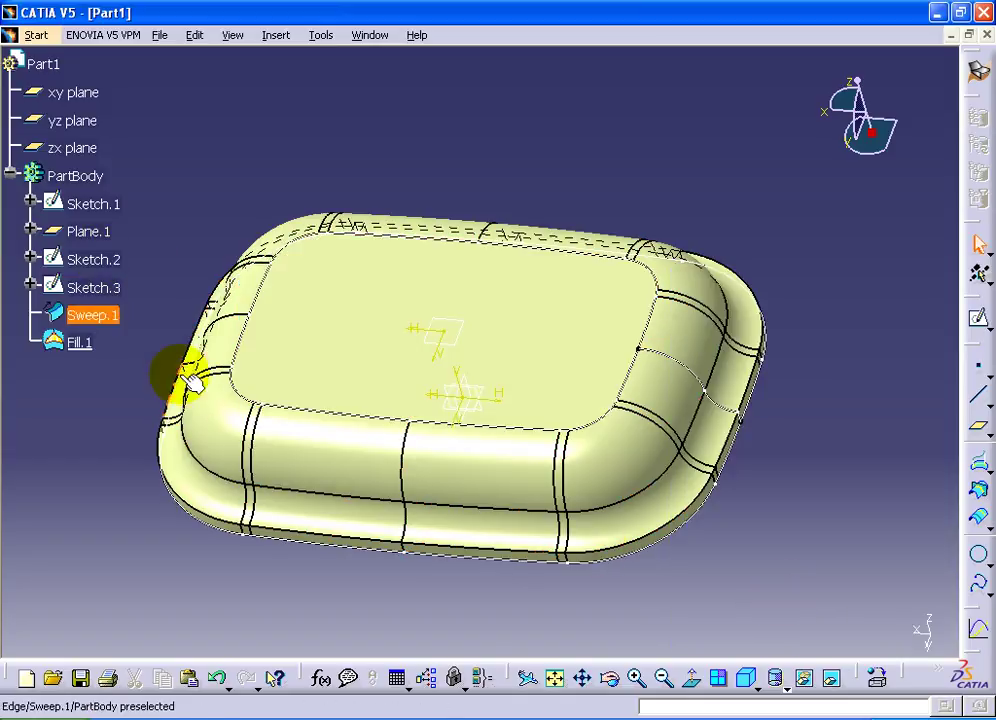
Hide Sweep.1 and Fill.1 so only the sketch curves remain visible.
{"action": "right_click", "coordinate": [90, 318]}
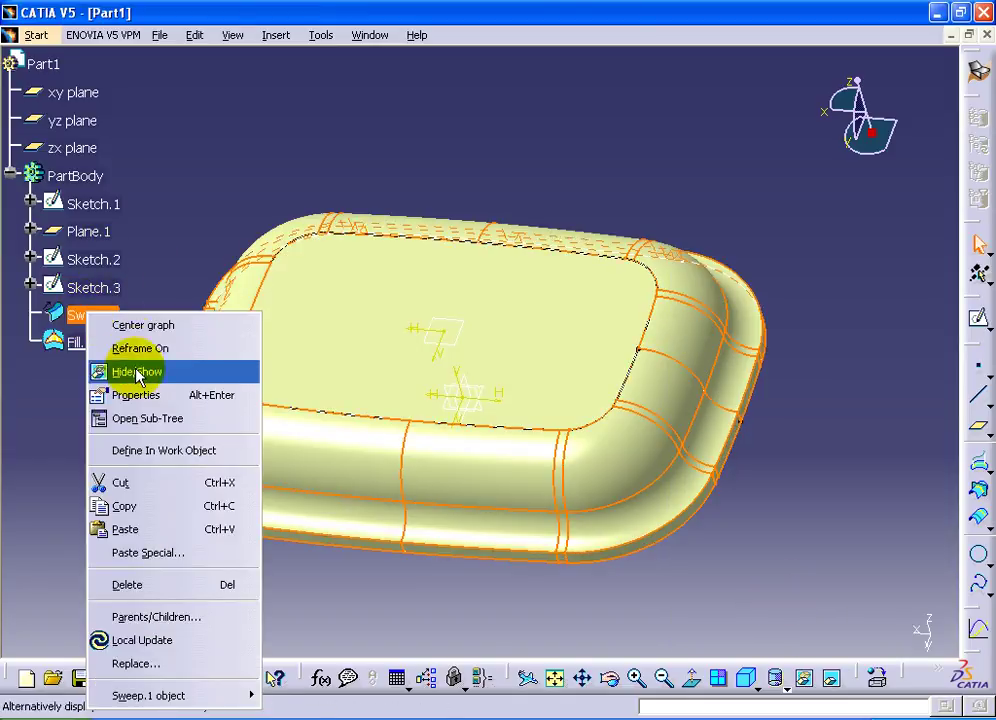
{"action": "left_click", "coordinate": [137, 371]}
{"action": "right_click", "coordinate": [98, 342]}
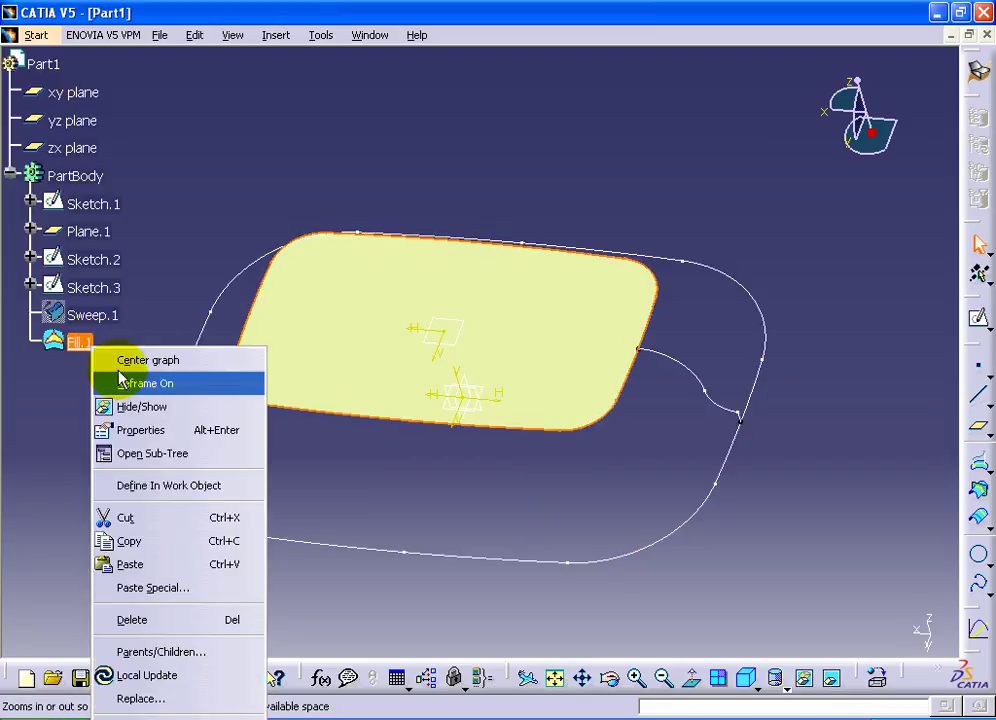
{"action": "left_click", "coordinate": [115, 407]}
{"action": "left_click", "coordinate": [462, 334]}
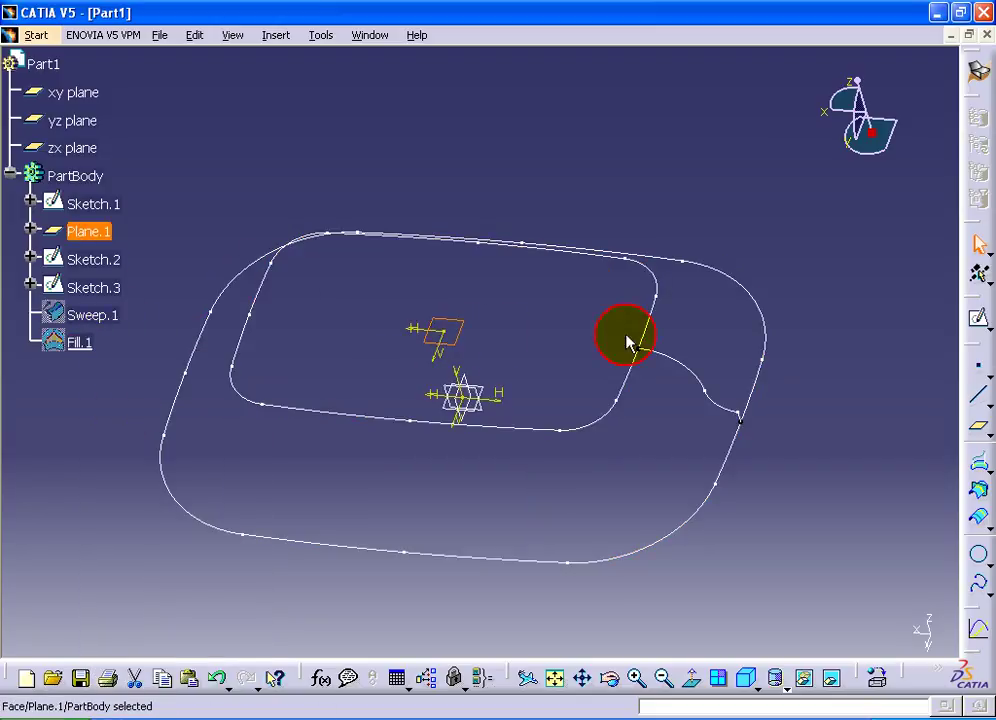
Start a sketch on Plane.1 with a vertical line mirrored about the V axis.
{"action": "left_click", "coordinate": [978, 318]}
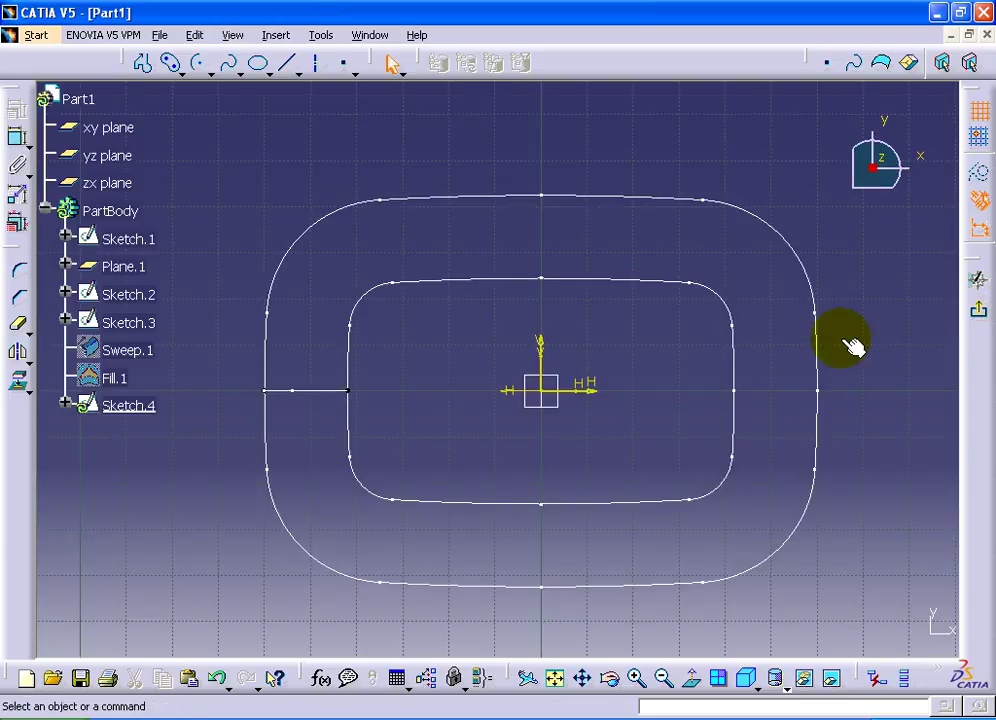
{"action": "mouse_move", "coordinate": [563, 410]}
{"action": "middle_mouse_down"}
{"action": "mouse_move", "coordinate": [574, 336]}
{"action": "mouse_move", "coordinate": [578, 349]}
{"action": "mouse_move", "coordinate": [588, 337]}
{"action": "middle_mouse_up"}
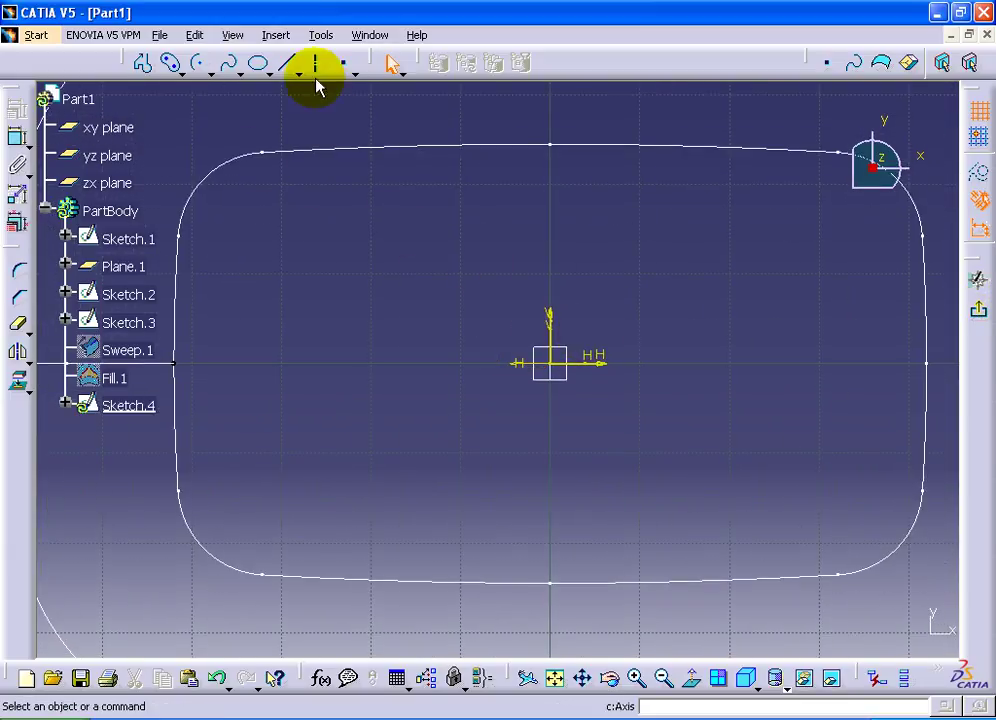
{"action": "left_click", "coordinate": [287, 62]}
{"action": "left_click", "coordinate": [462, 363]}
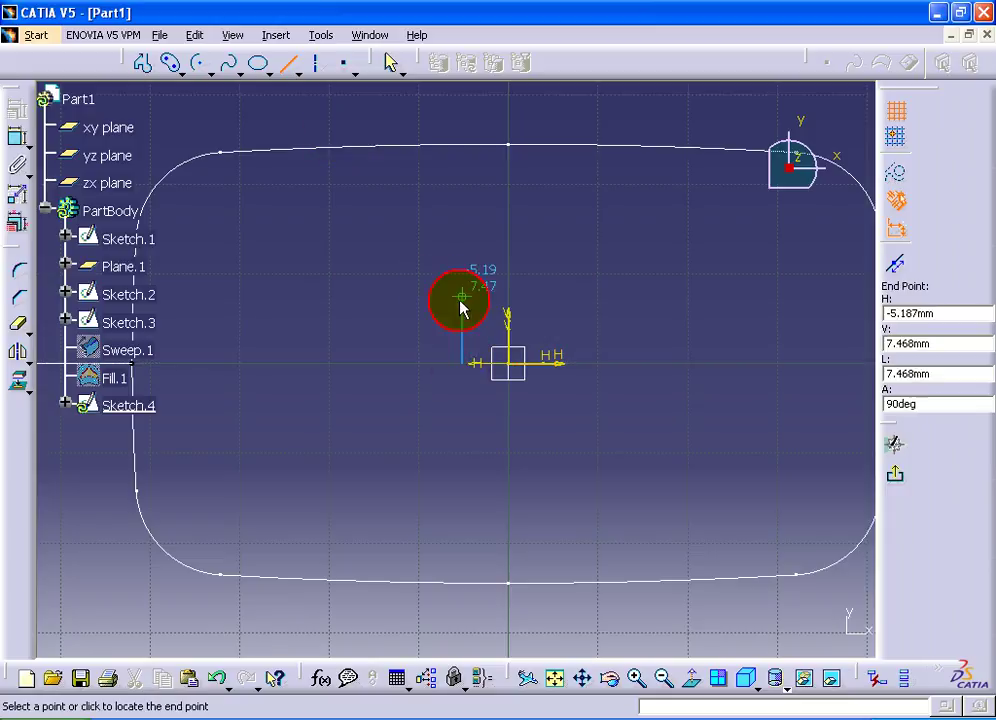
{"action": "left_click", "coordinate": [461, 273]}
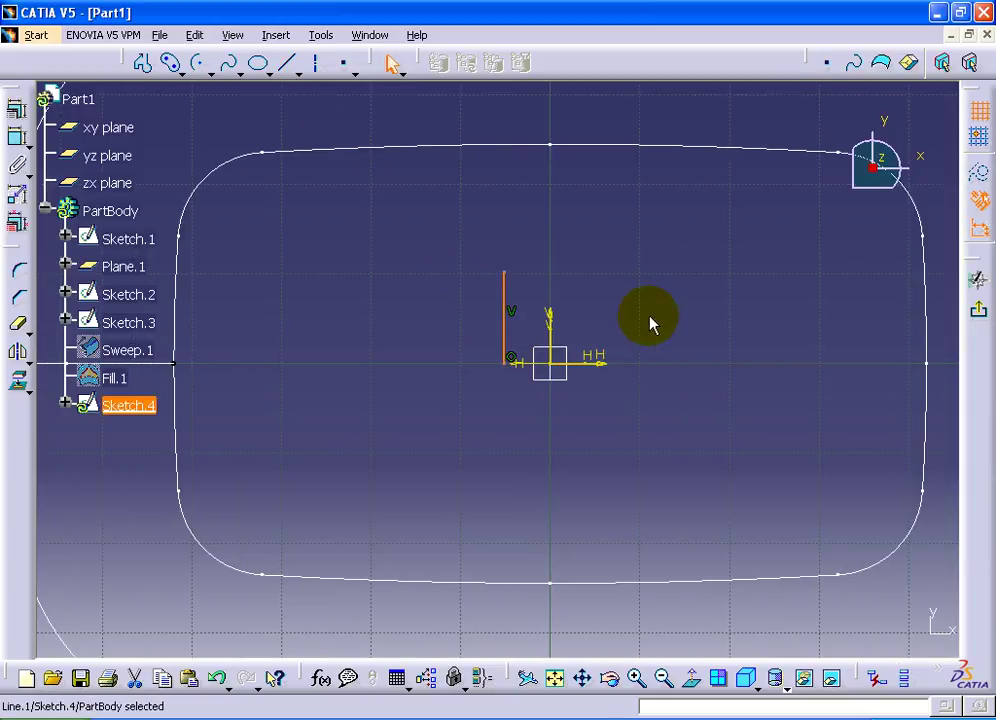
{"action": "left_click", "coordinate": [18, 351]}
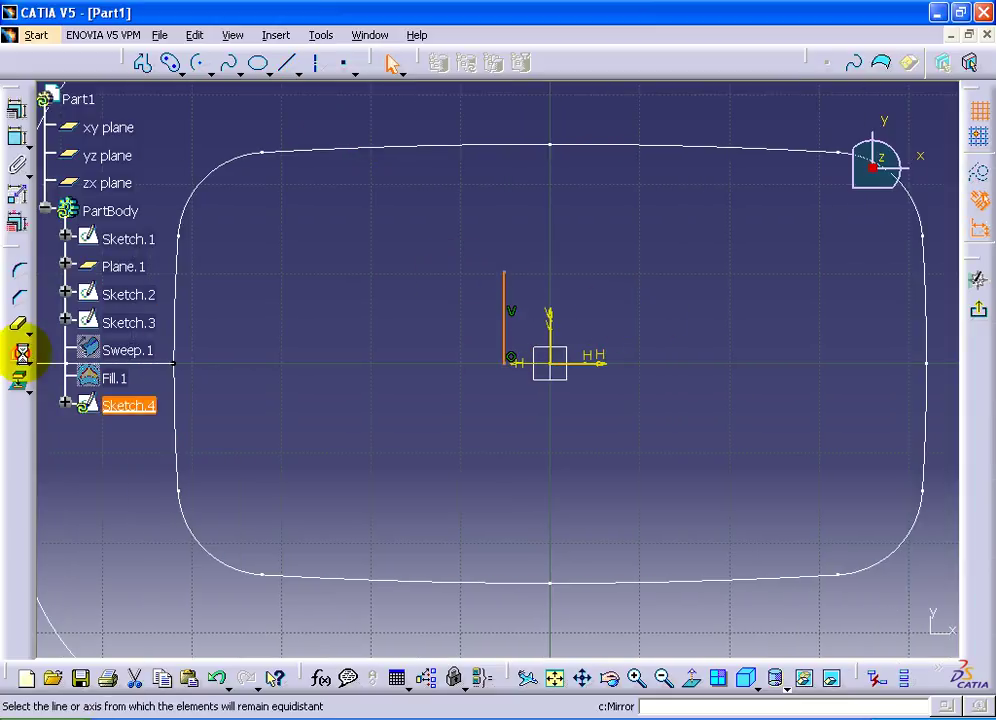
{"action": "left_click", "coordinate": [551, 316]}
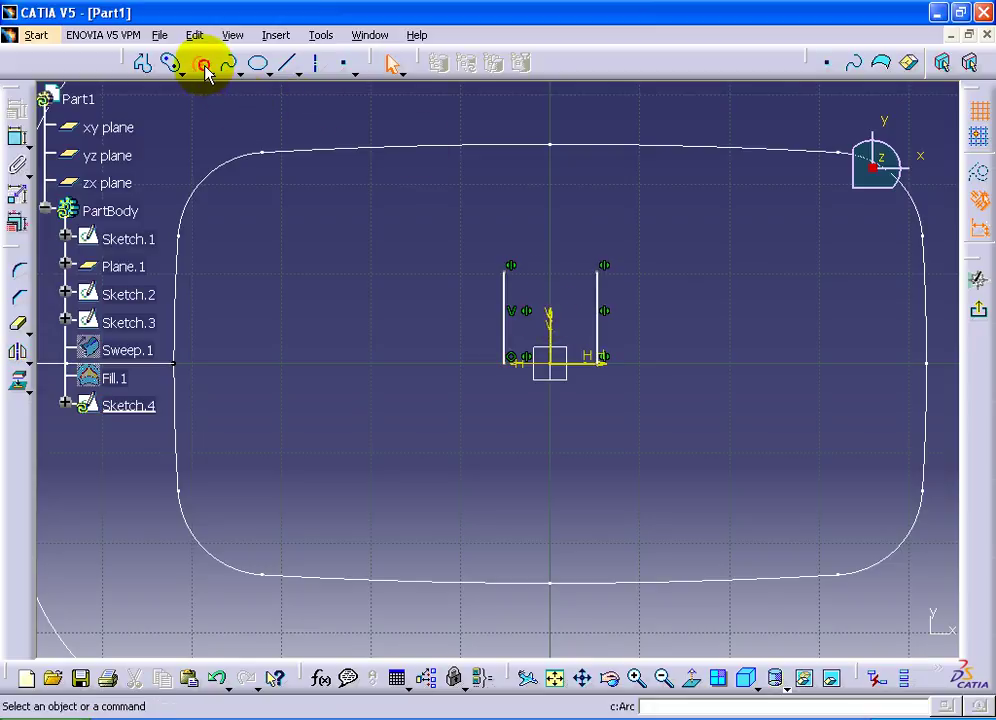
Add an arc spanning both vertical lines below them.
{"action": "left_click", "coordinate": [203, 70]}
{"action": "left_click", "coordinate": [508, 435]}
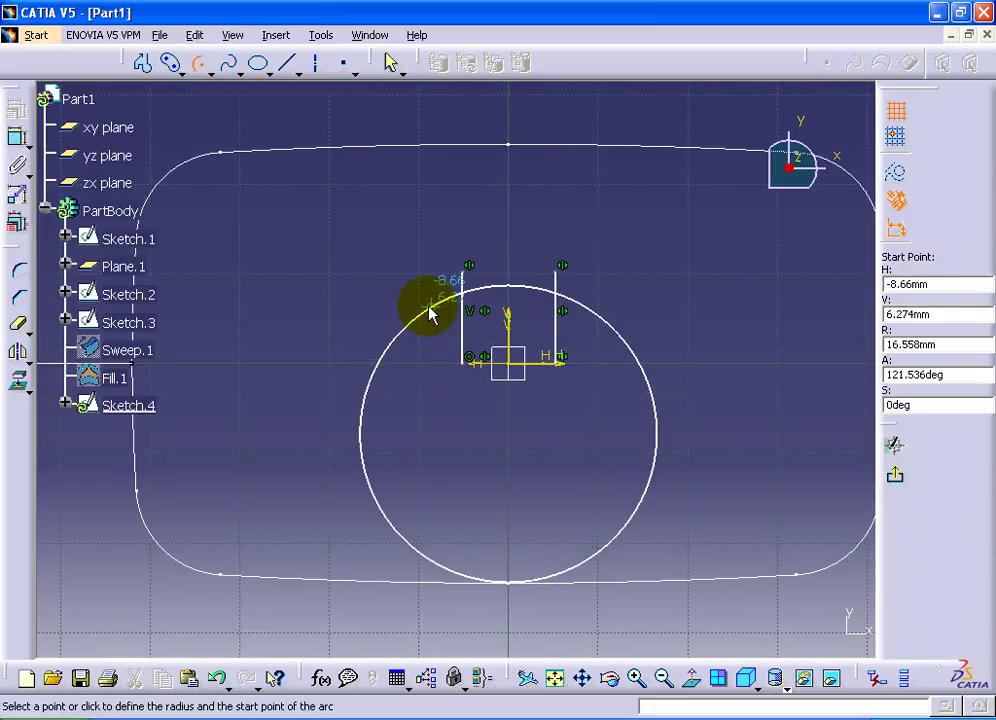
{"action": "left_click", "coordinate": [430, 313]}
{"action": "left_click", "coordinate": [600, 313]}
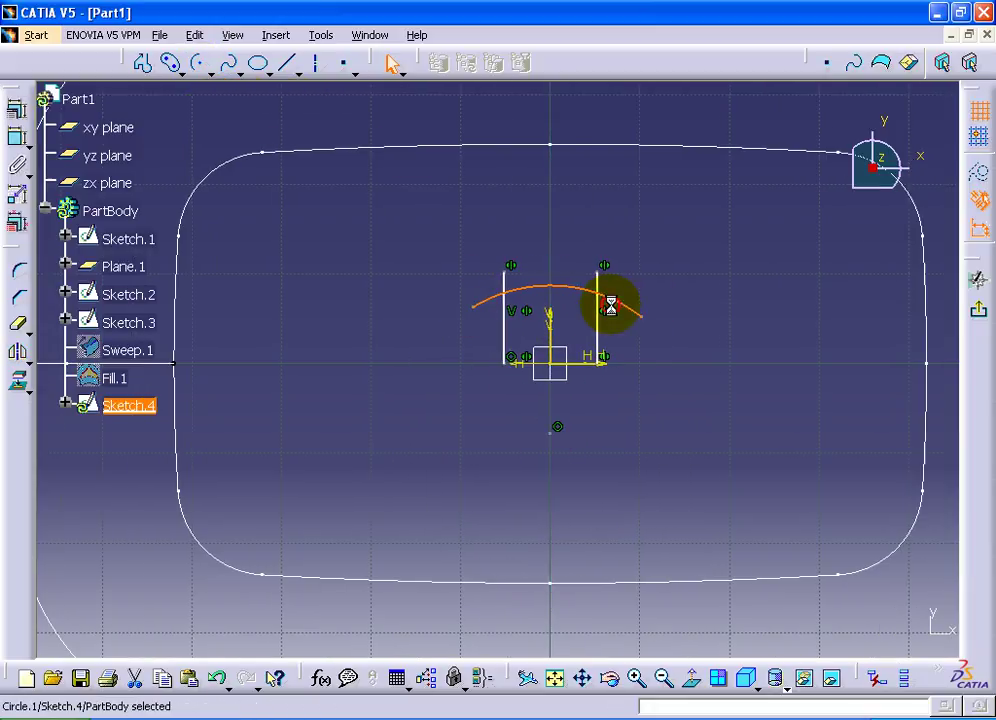
{"action": "left_click", "coordinate": [440, 186]}
Trim the arc and lines into a closed end, then select the profile to mirror about H.
{"action": "left_click", "coordinate": [25, 338]}
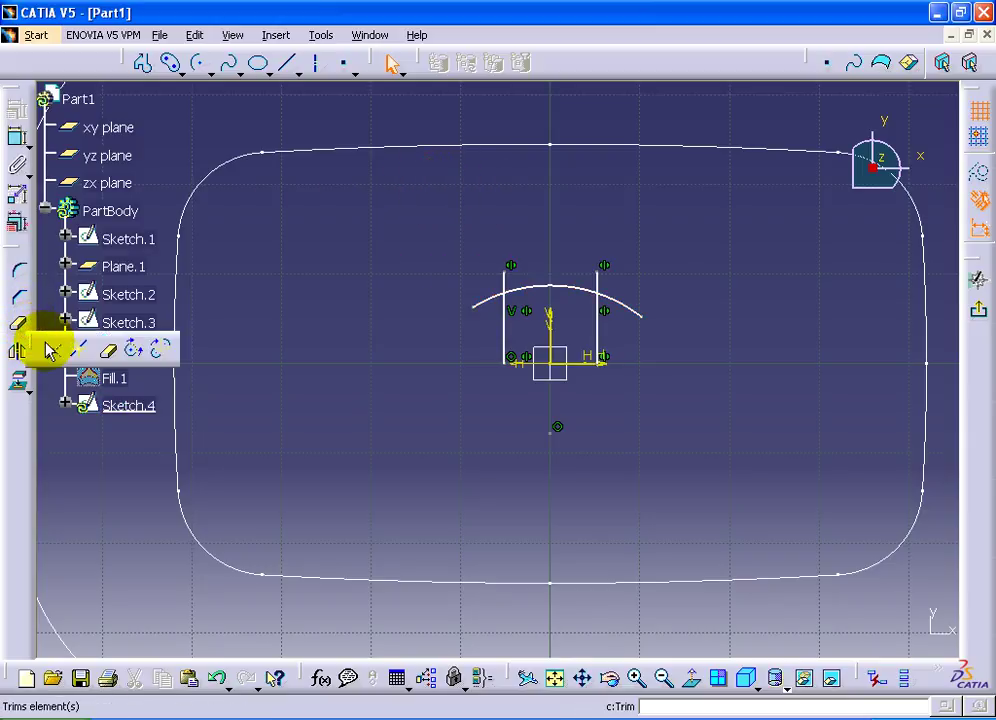
{"action": "left_click", "coordinate": [50, 348]}
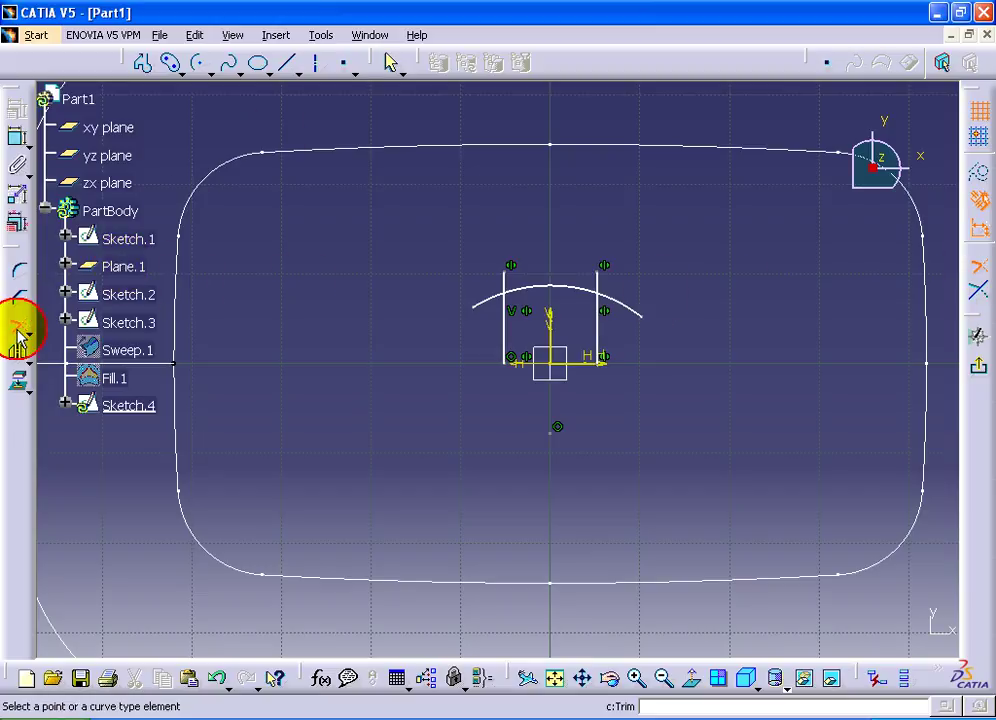
{"action": "left_click", "coordinate": [503, 324]}
{"action": "left_click", "coordinate": [524, 288]}
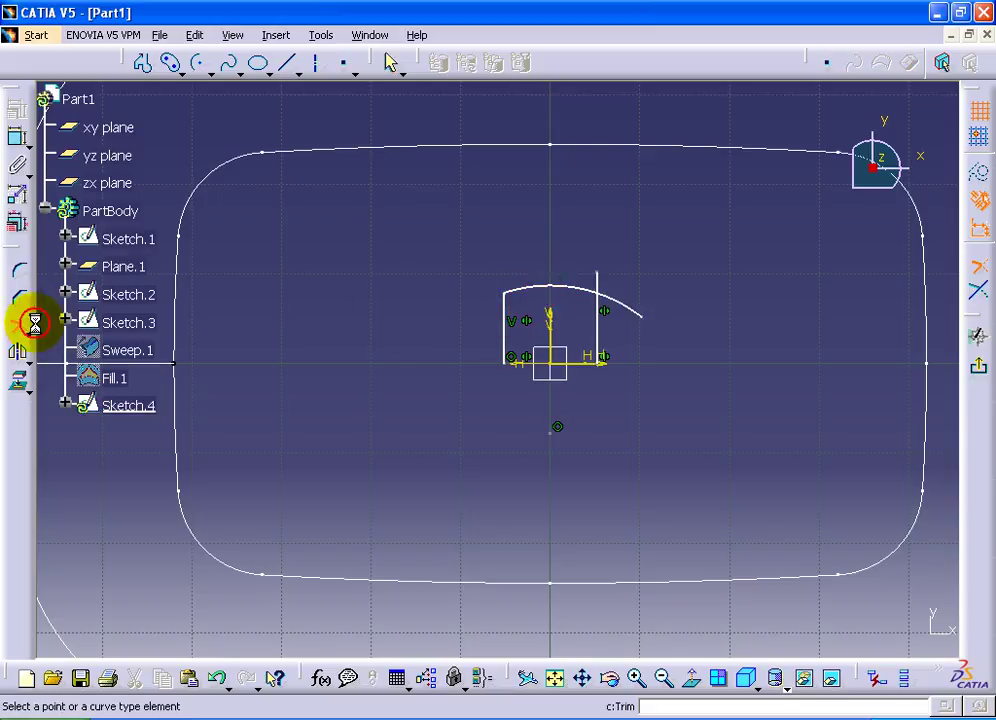
{"action": "left_click", "coordinate": [592, 298]}
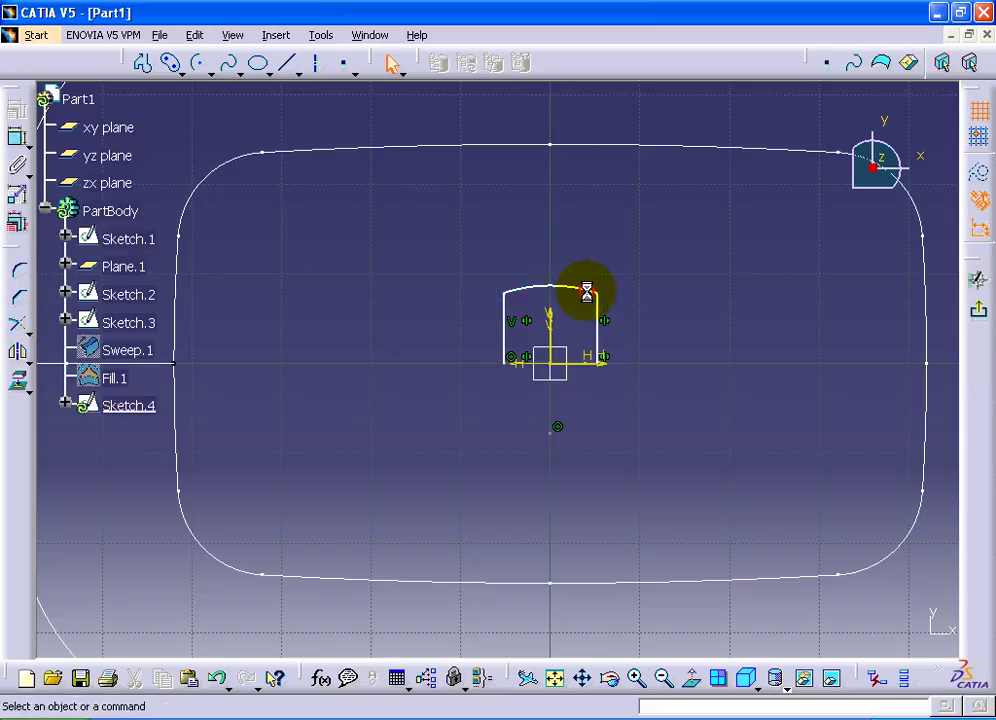
{"action": "right_click", "coordinate": [607, 340]}
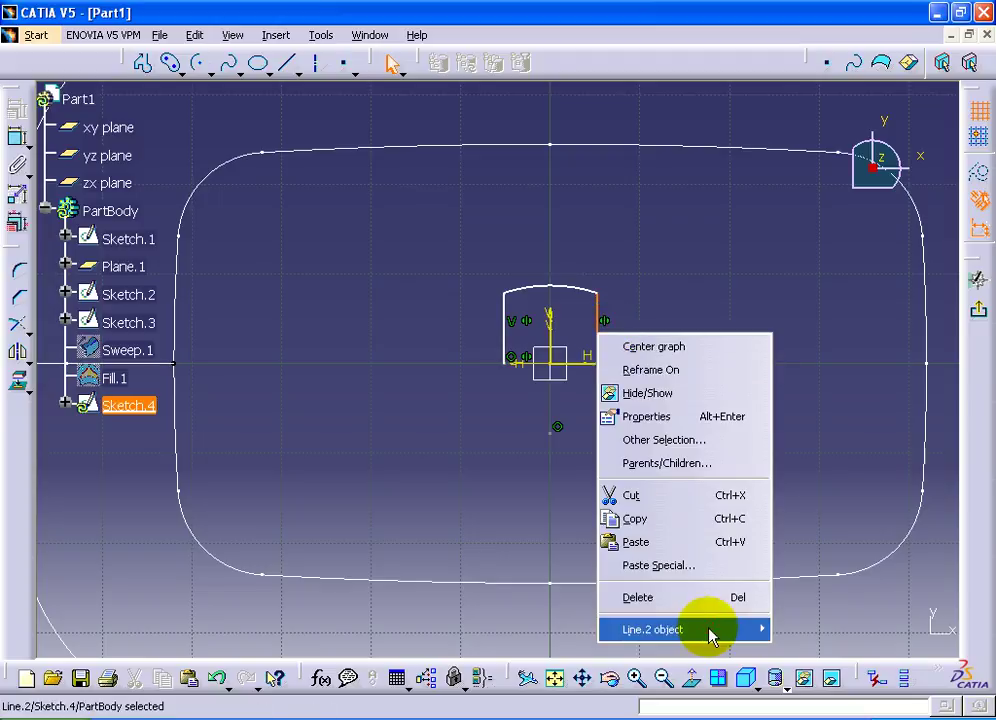
{"action": "left_click", "coordinate": [801, 600]}
{"action": "left_click", "coordinate": [10, 353]}
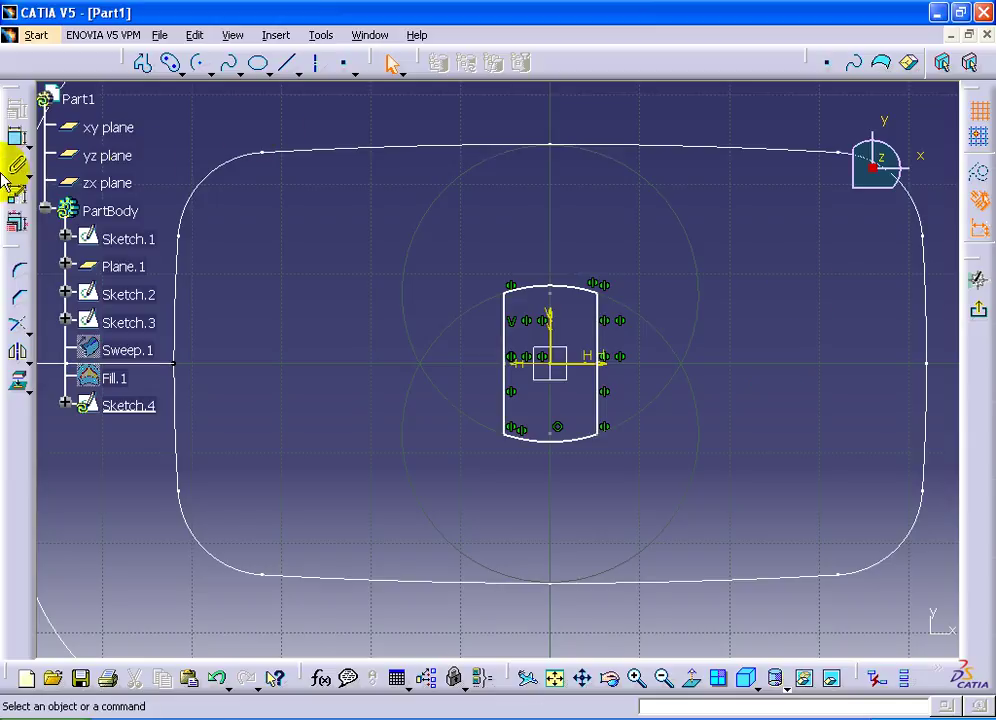
Dimension the slot's side height, bottom arc radius and width between the vertical sides.
{"action": "left_click", "coordinate": [17, 142]}
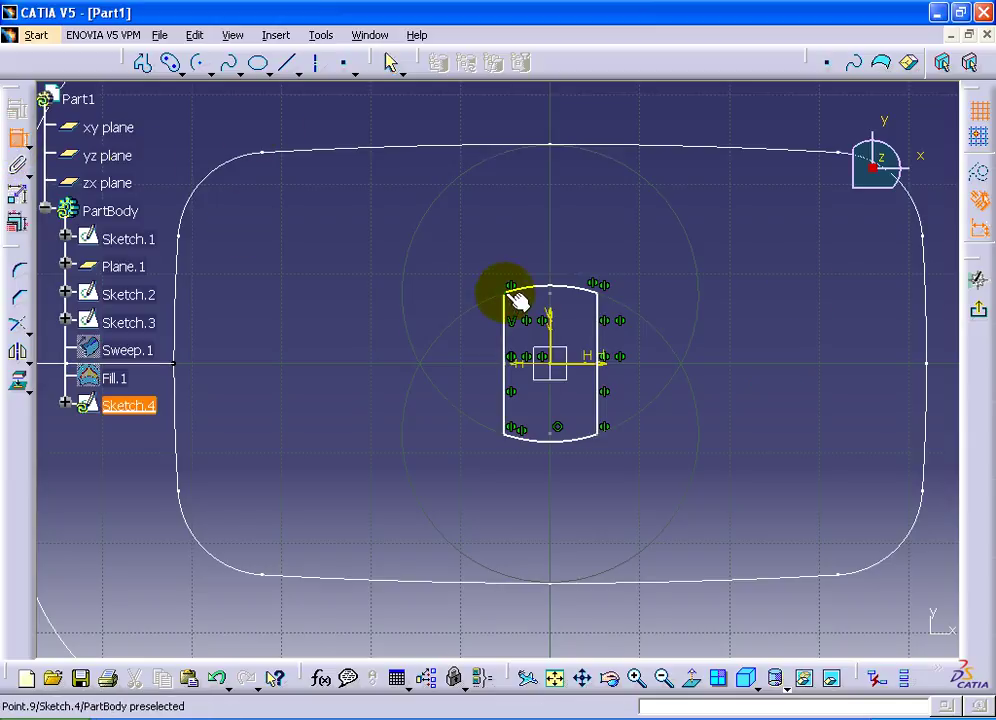
{"action": "left_click", "coordinate": [509, 436]}
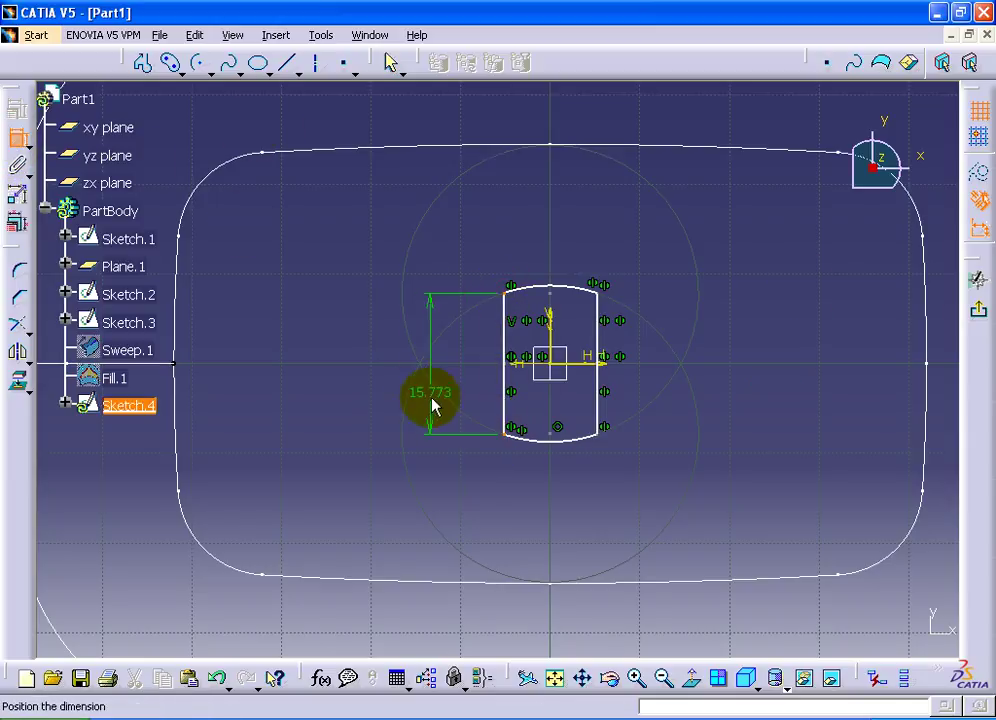
{"action": "left_click", "coordinate": [406, 372]}
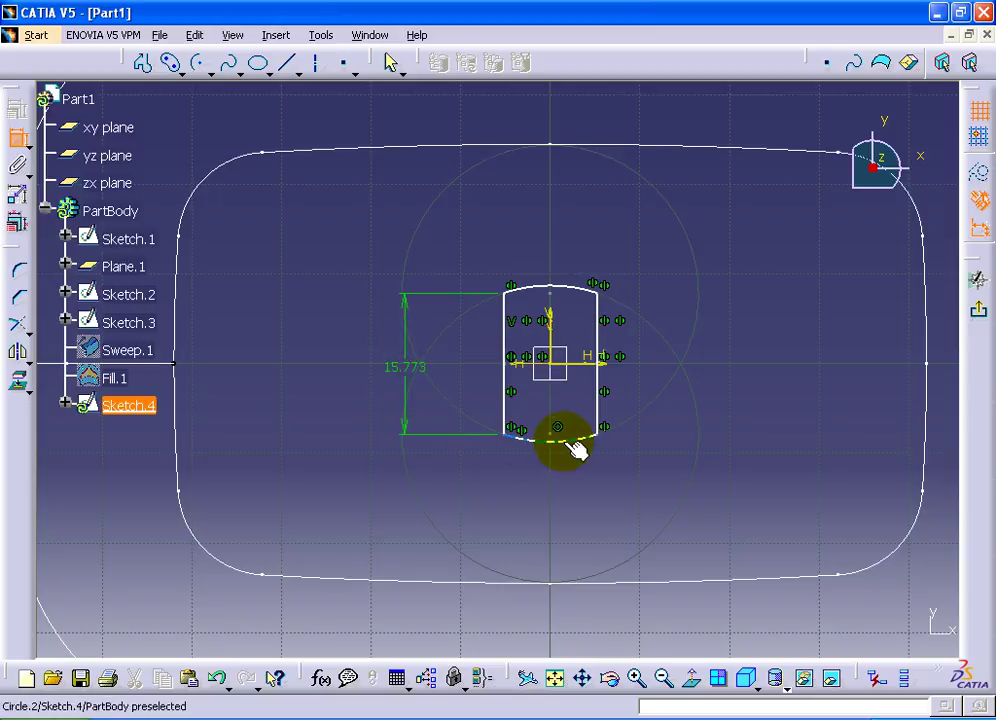
{"action": "left_click", "coordinate": [565, 488]}
{"action": "left_click", "coordinate": [597, 396]}
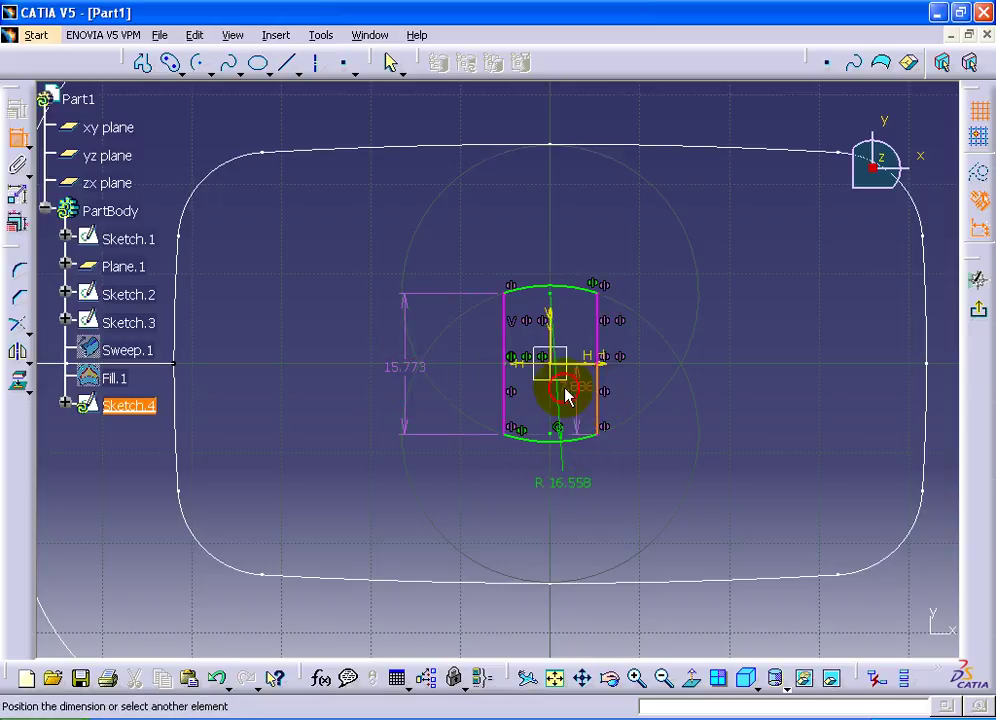
{"action": "left_click", "coordinate": [504, 380]}
{"action": "left_click", "coordinate": [551, 242]}
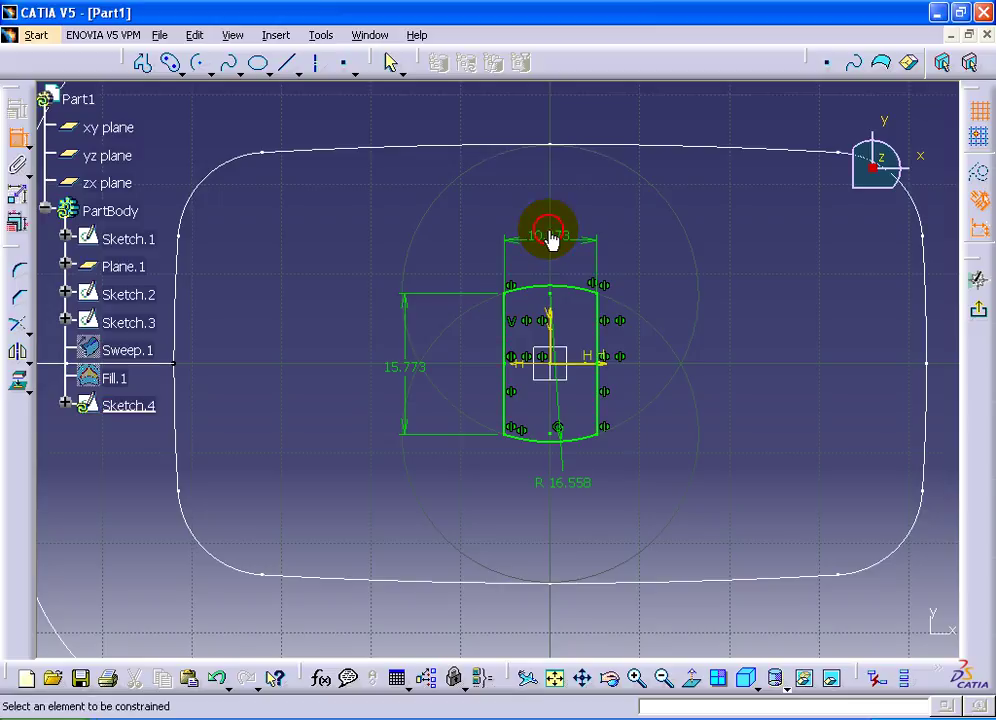
Set the width to 14, arc radius to 10 and height to 30, then exit the sketch.
{"action": "double_click", "coordinate": [549, 236]}
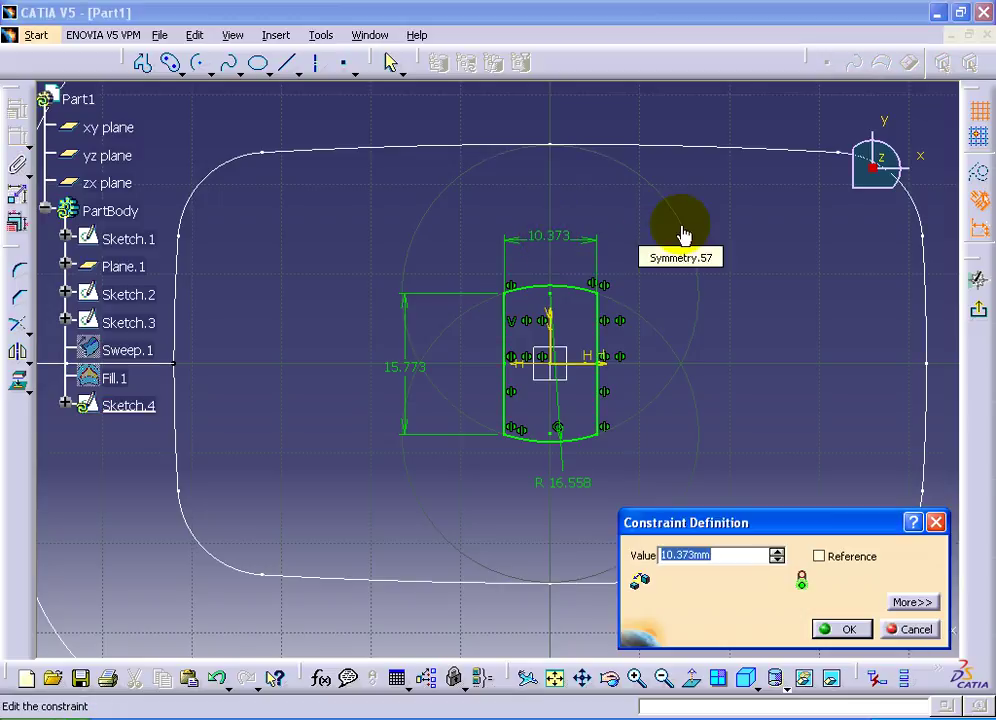
{"action": "type", "text": "14"}
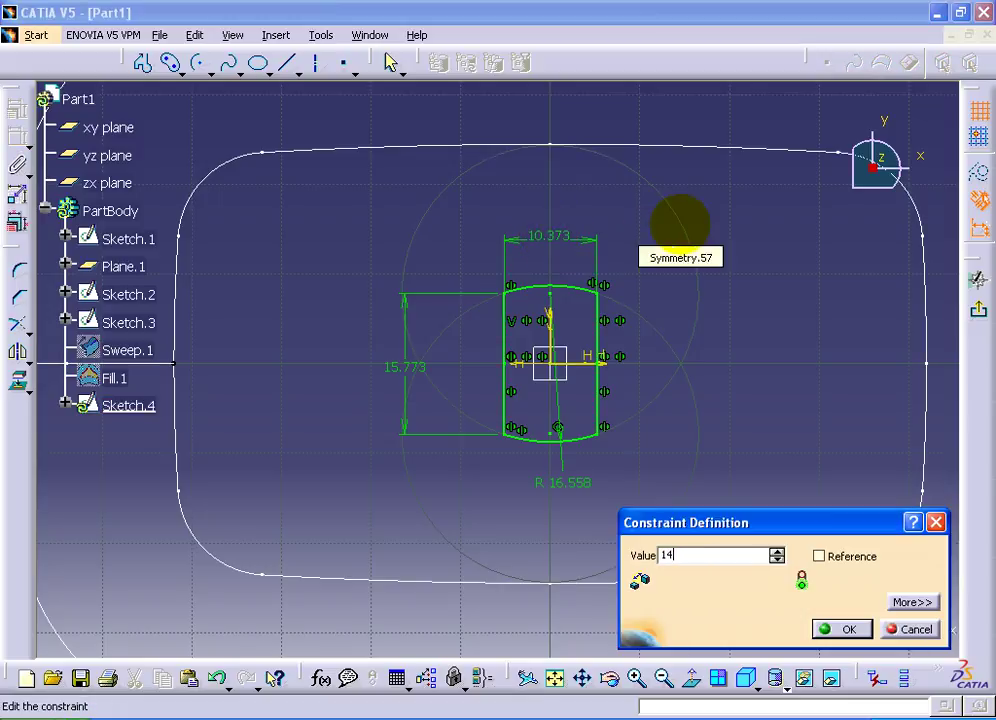
{"action": "key", "text": "Return"}
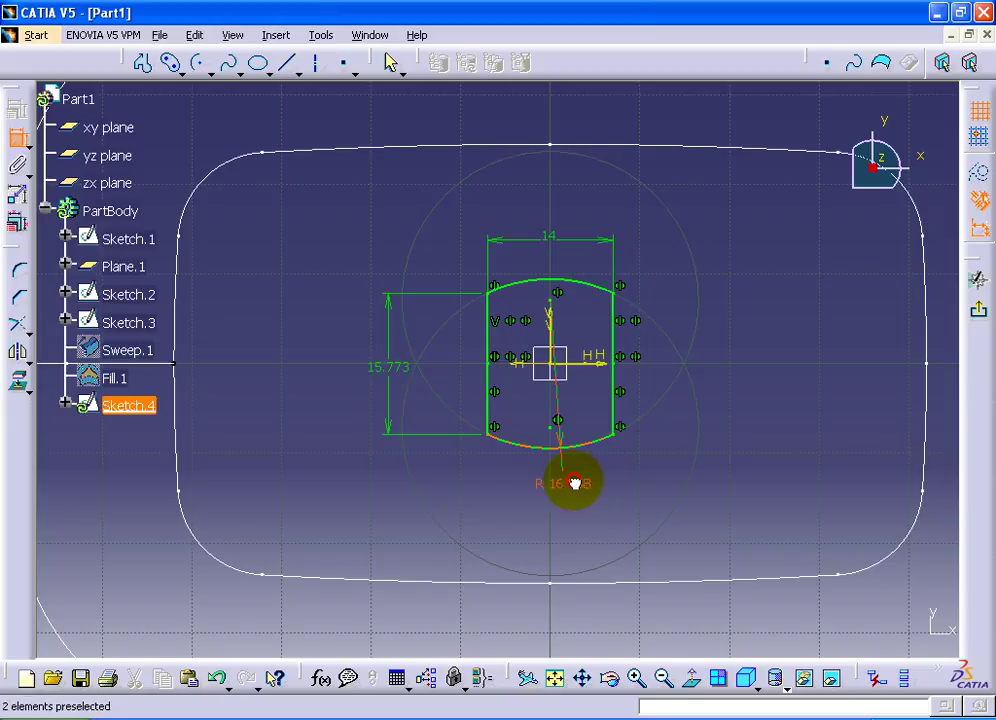
{"action": "double_click", "coordinate": [575, 483]}
{"action": "type", "text": "0"}
{"action": "key", "text": "Return"}
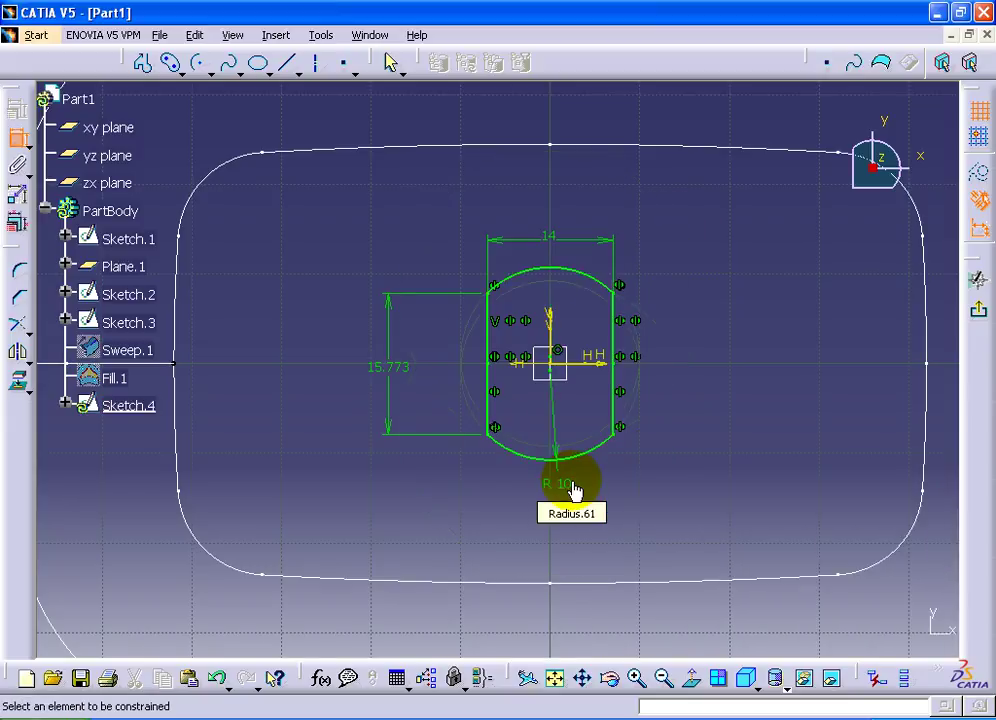
{"action": "double_click", "coordinate": [390, 370]}
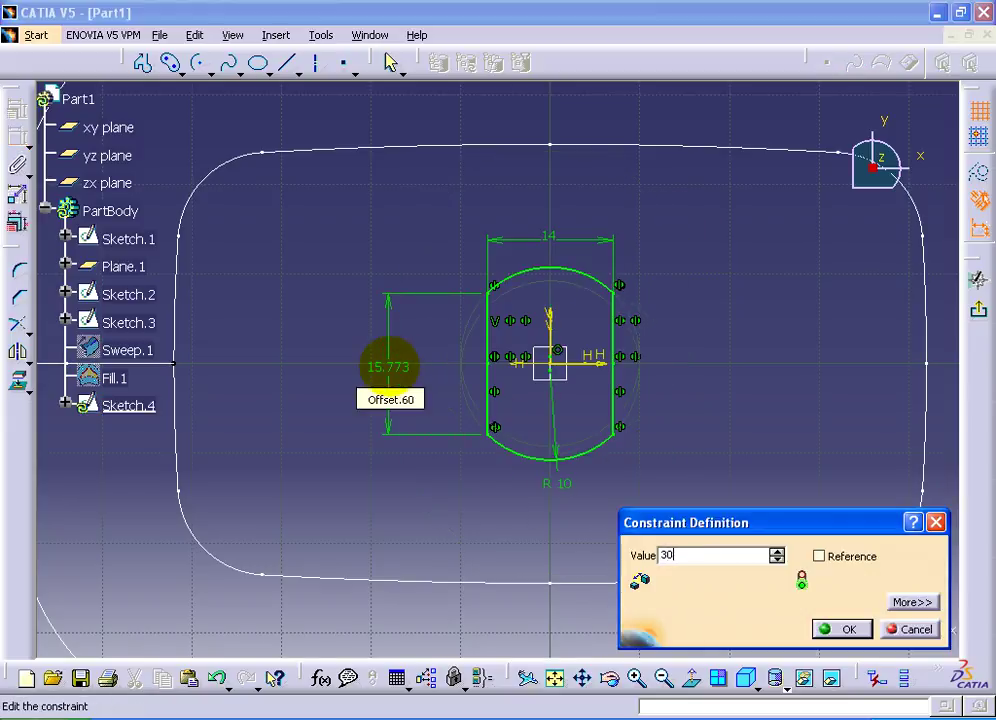
{"action": "type", "text": "0"}
{"action": "key", "text": "Return"}
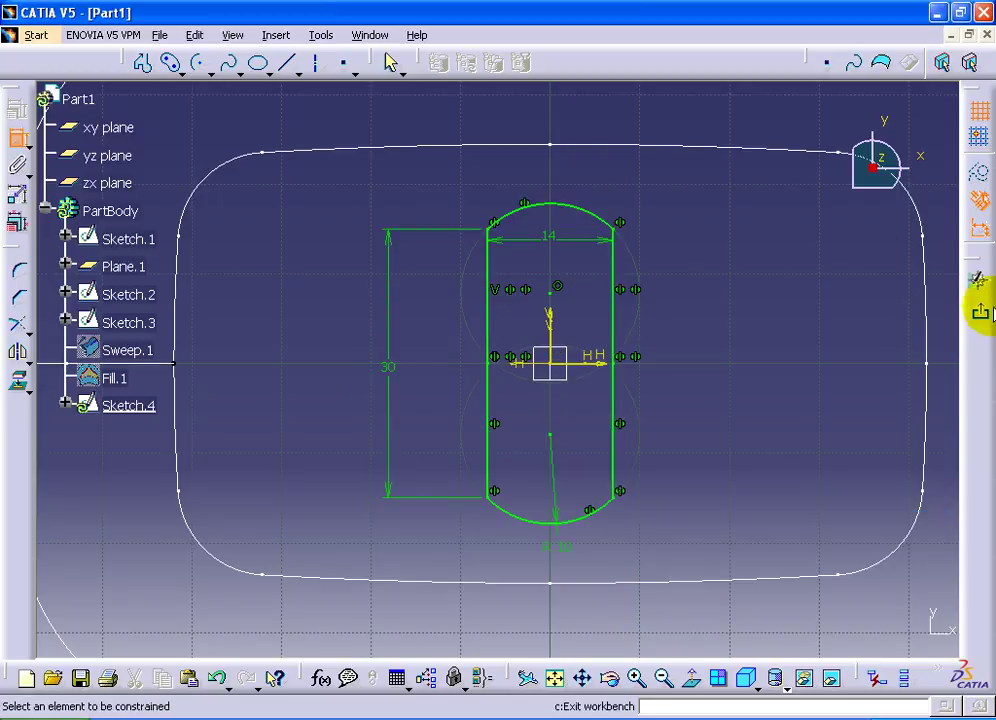
{"action": "left_click", "coordinate": [983, 314]}
Start Sketch.5 on the zx plane and draw an arc.
{"action": "mouse_move", "coordinate": [711, 315]}
{"action": "middle_mouse_down"}
{"action": "mouse_move", "coordinate": [578, 330]}
{"action": "mouse_move", "coordinate": [631, 231]}
{"action": "middle_mouse_up"}
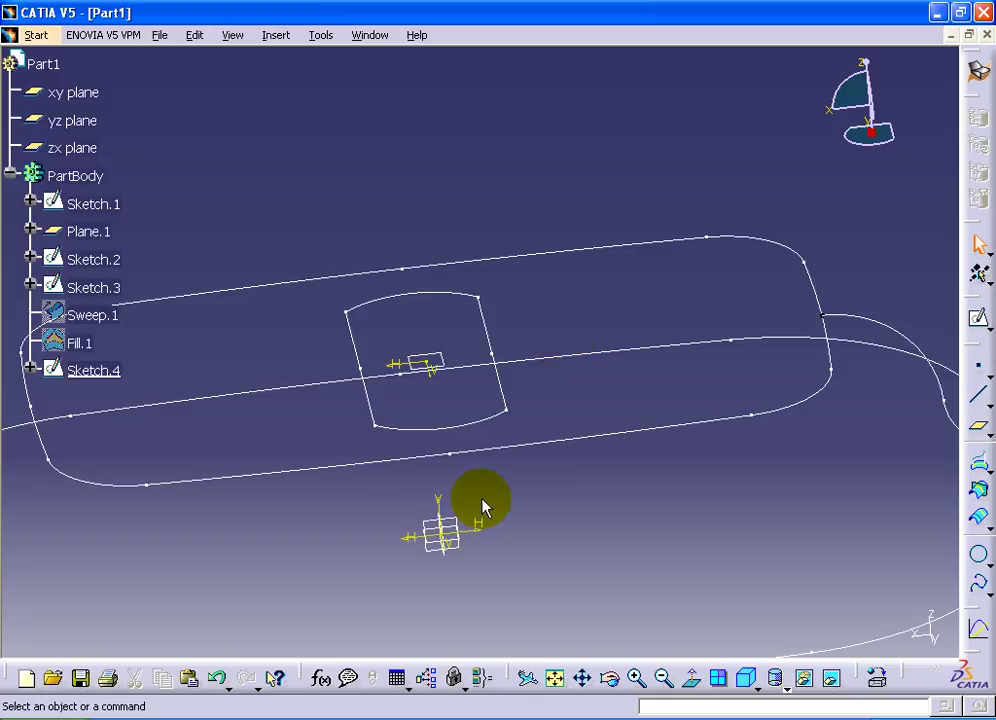
{"action": "mouse_move", "coordinate": [445, 528]}
{"action": "middle_mouse_down"}
{"action": "mouse_move", "coordinate": [489, 560]}
{"action": "mouse_move", "coordinate": [480, 534]}
{"action": "middle_mouse_up"}
{"action": "left_click", "coordinate": [460, 534]}
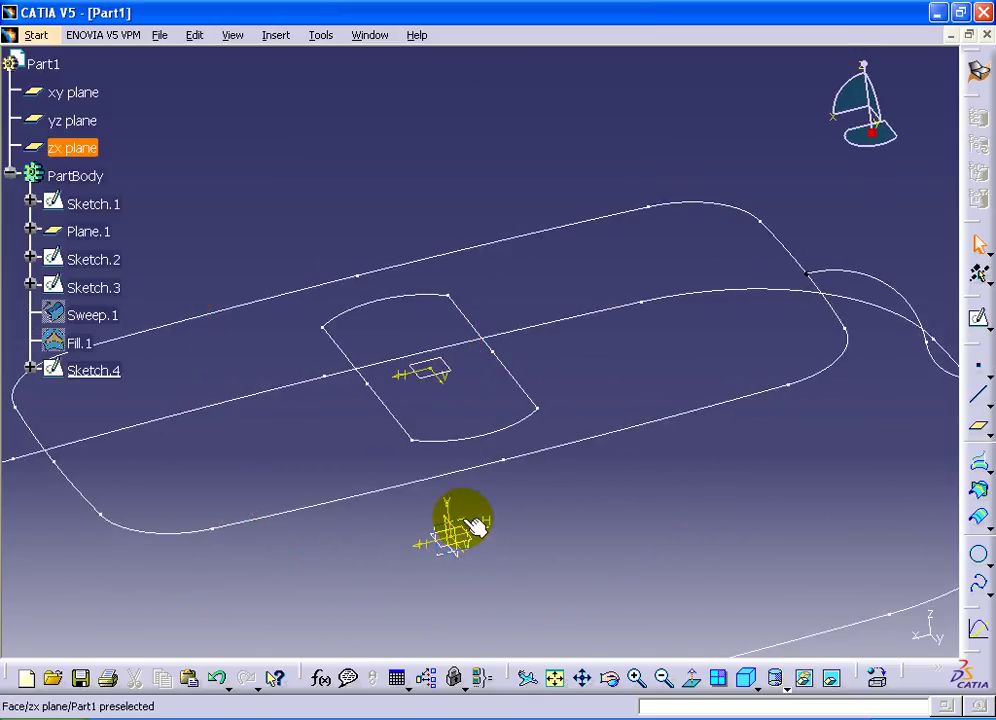
{"action": "left_click", "coordinate": [975, 318]}
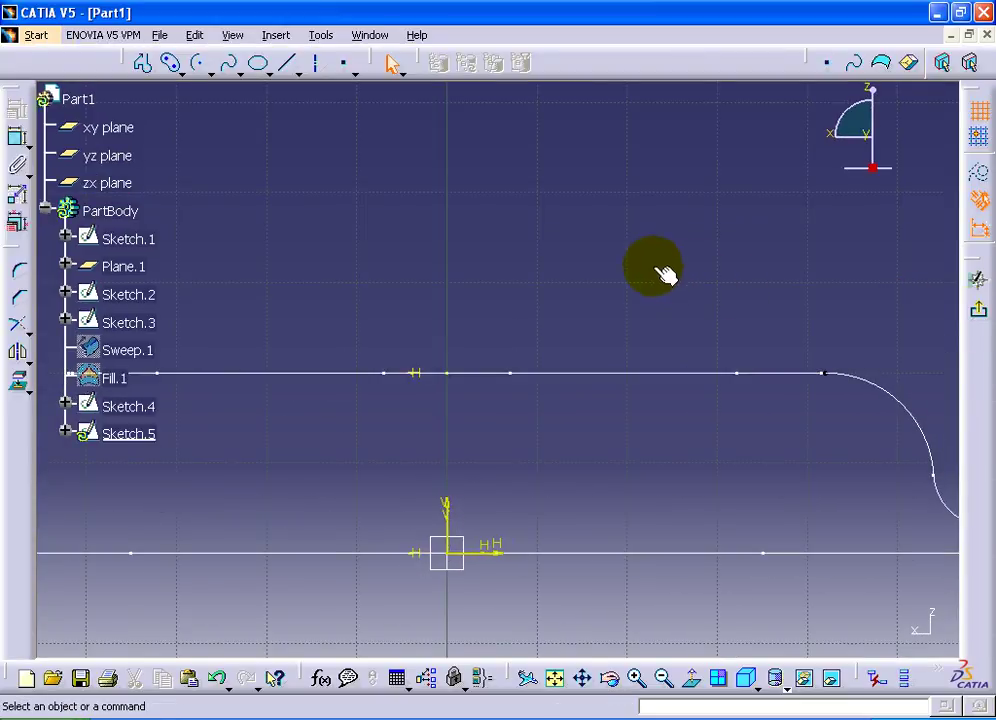
{"action": "left_click", "coordinate": [198, 63]}
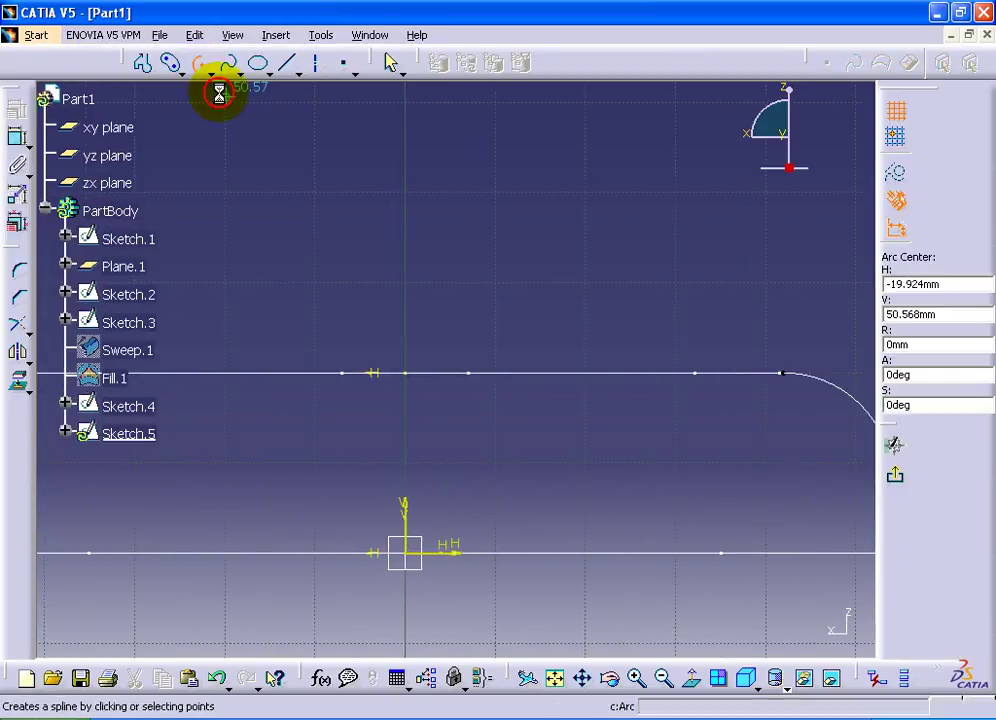
{"action": "left_click", "coordinate": [406, 285]}
{"action": "left_click", "coordinate": [282, 339]}
{"action": "left_click", "coordinate": [558, 350]}
{"action": "left_click", "coordinate": [622, 330]}
Dimension the arc 17.14 from the horizontal axis with radius 10, then exit the sketch.
{"action": "left_click", "coordinate": [17, 140]}
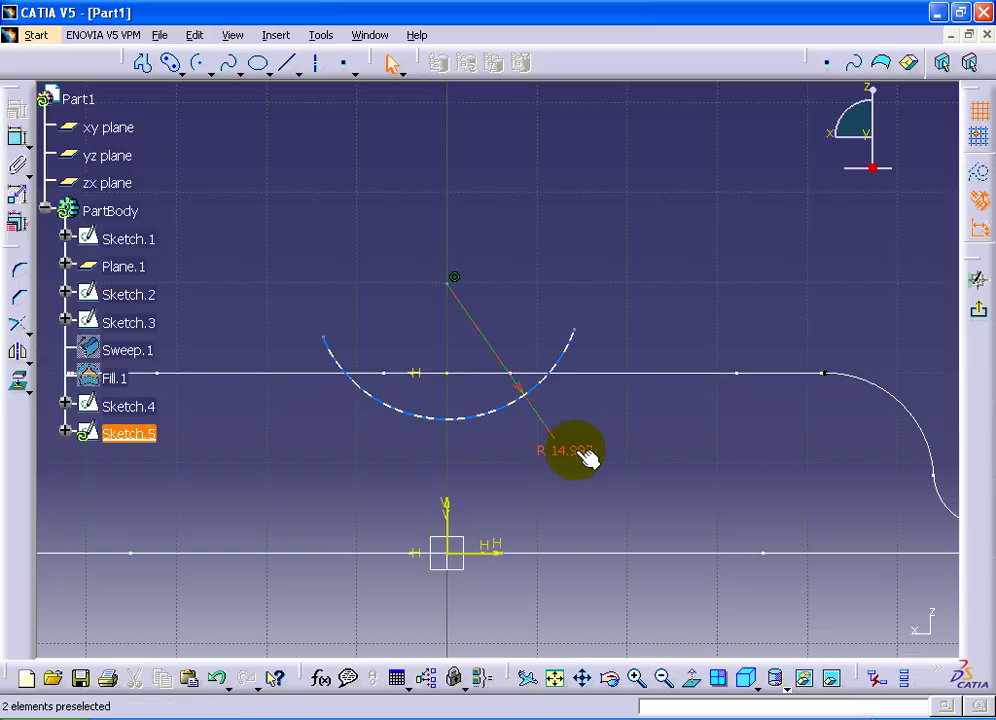
{"action": "left_click", "coordinate": [16, 138]}
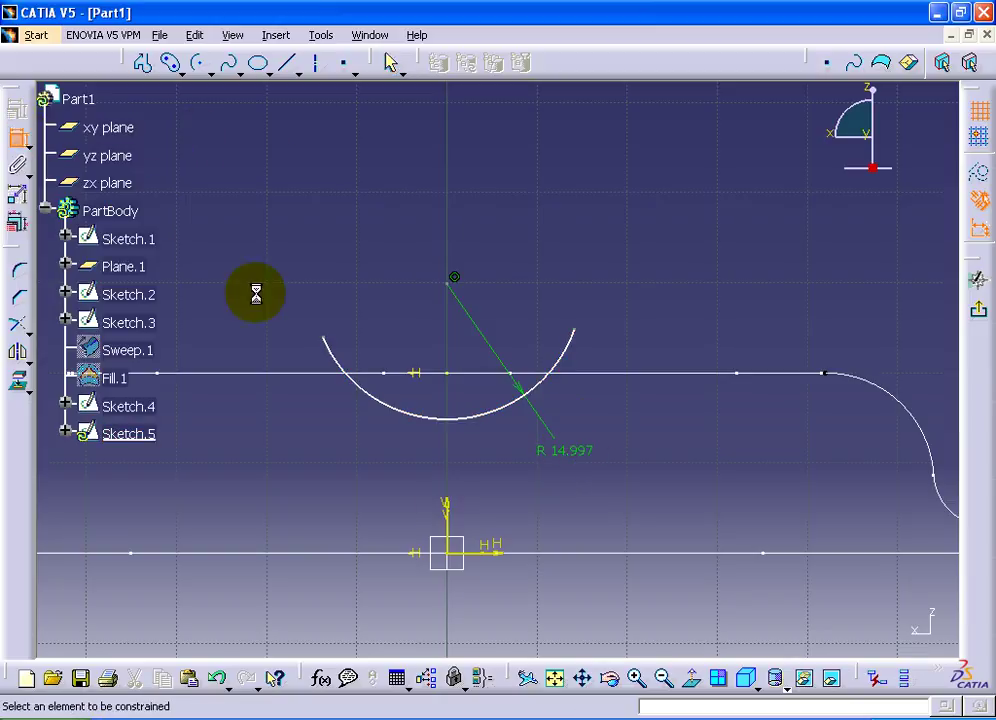
{"action": "left_click", "coordinate": [512, 556]}
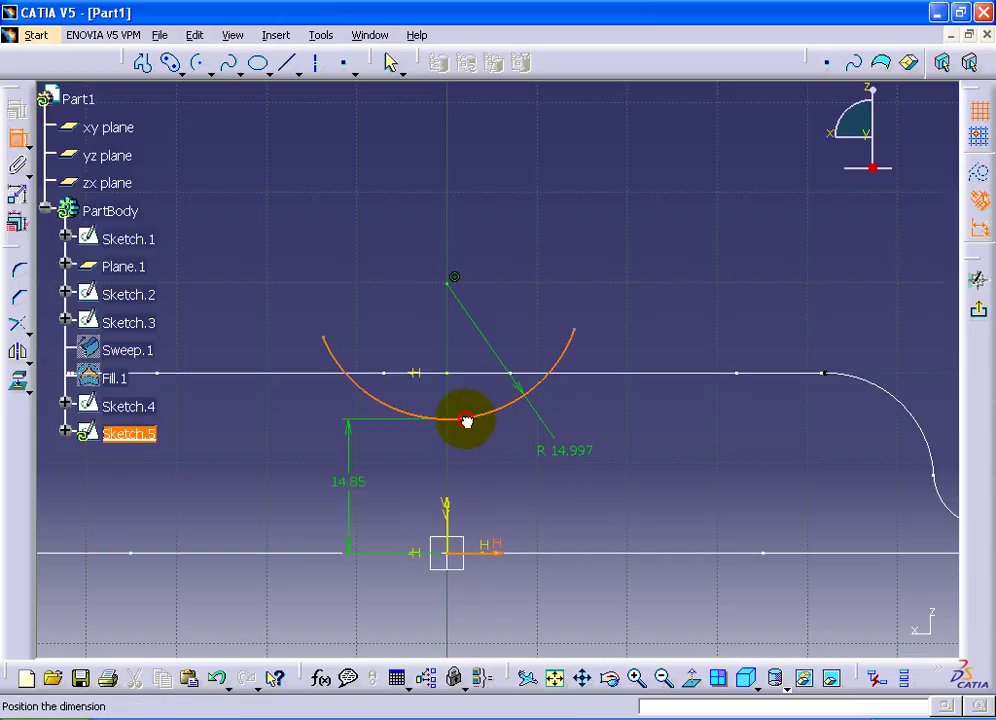
{"action": "double_click", "coordinate": [516, 500]}
{"action": "type", "text": "17.14"}
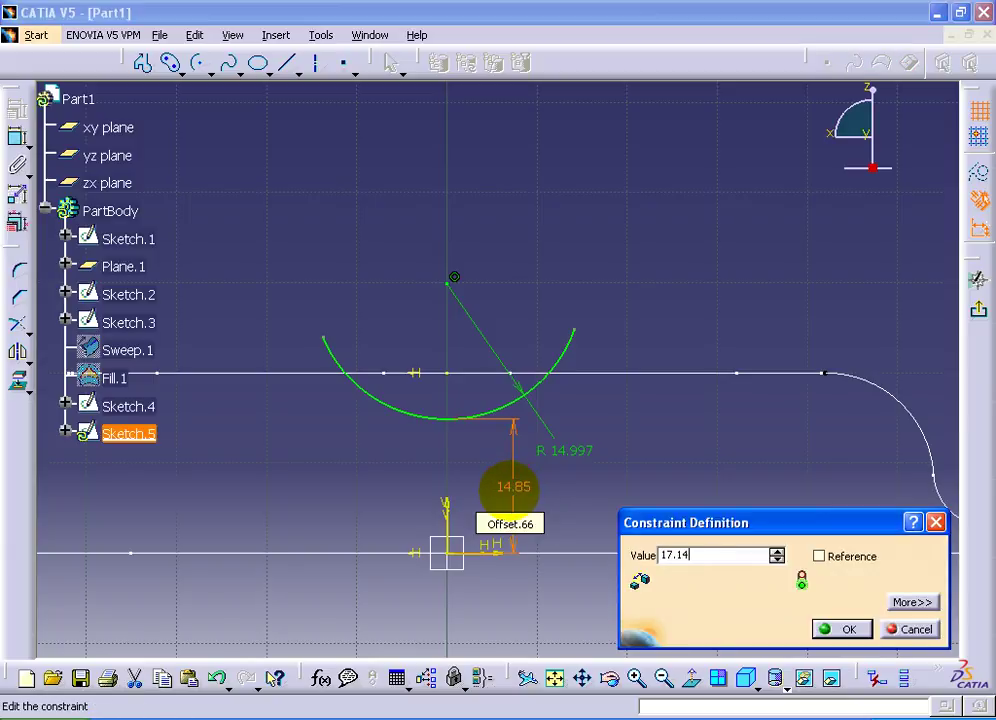
{"action": "key", "text": "Return"}
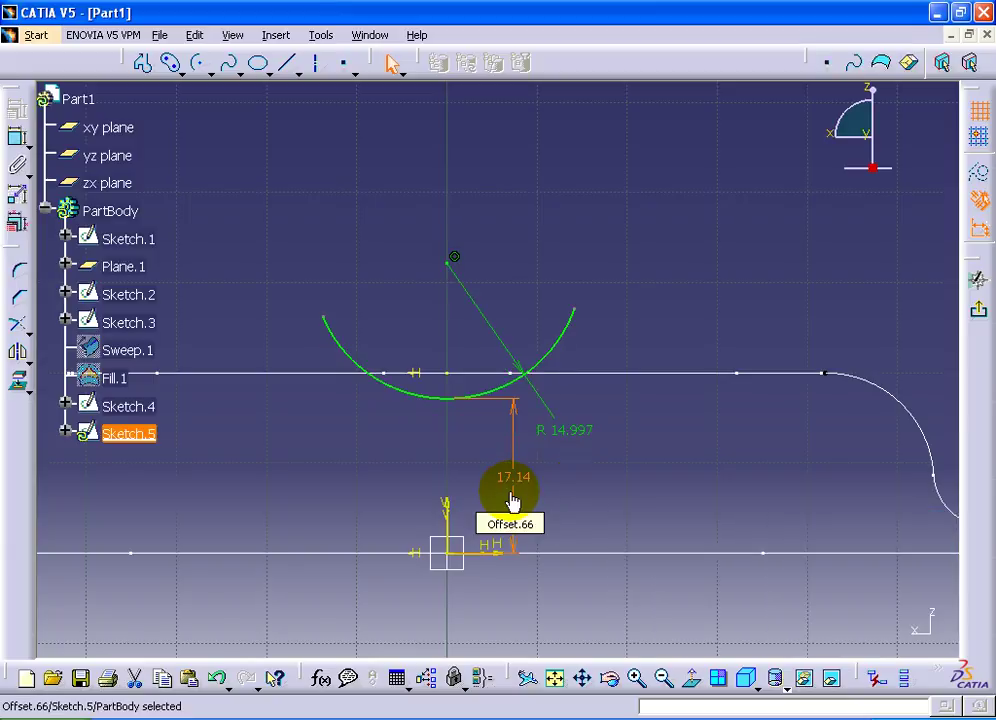
{"action": "double_click", "coordinate": [561, 430]}
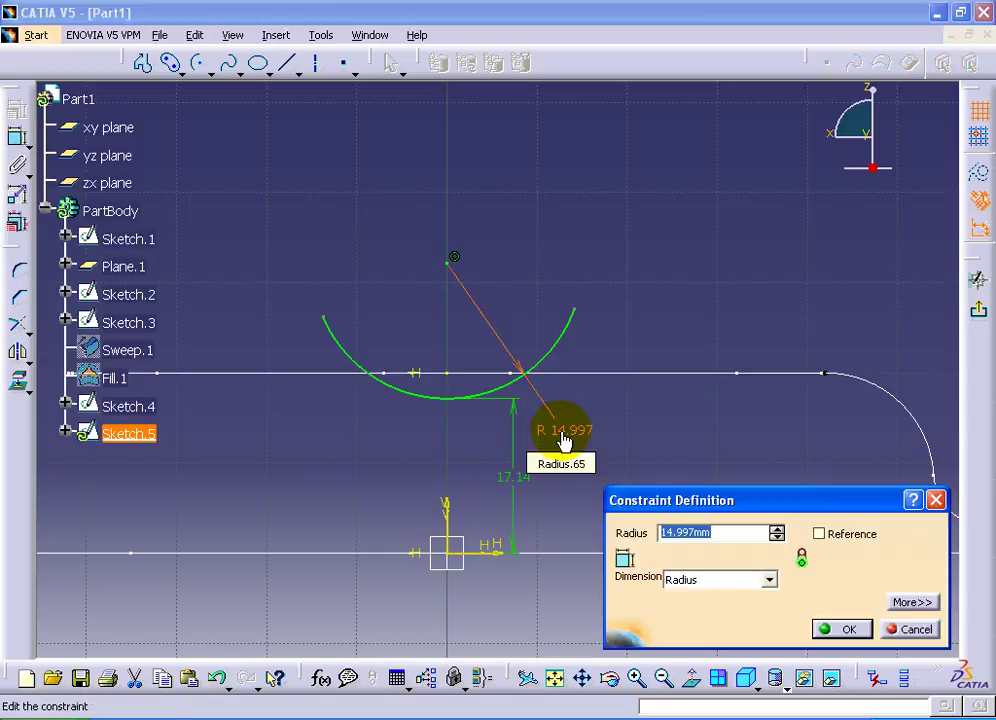
{"action": "key", "text": "Return"}
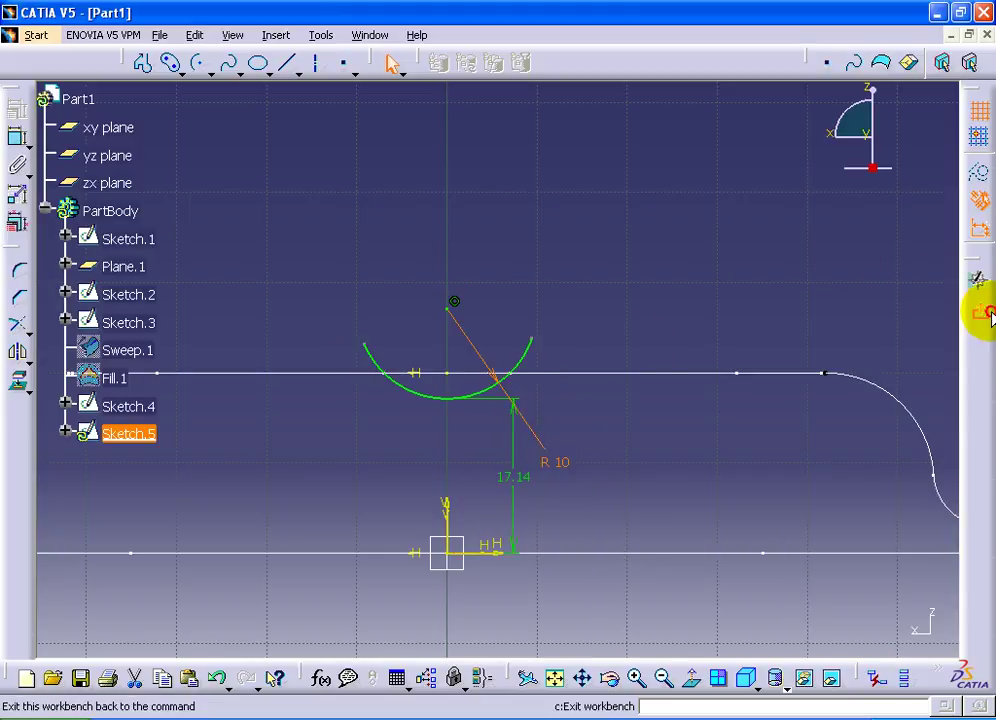
{"action": "left_click", "coordinate": [981, 313]}
Extrude the oval Sketch.4 into a wall surface, Extrude.1.
{"action": "mouse_move", "coordinate": [512, 200]}
{"action": "middle_mouse_down"}
{"action": "mouse_move", "coordinate": [414, 140]}
{"action": "mouse_move", "coordinate": [478, 202]}
{"action": "middle_mouse_up"}
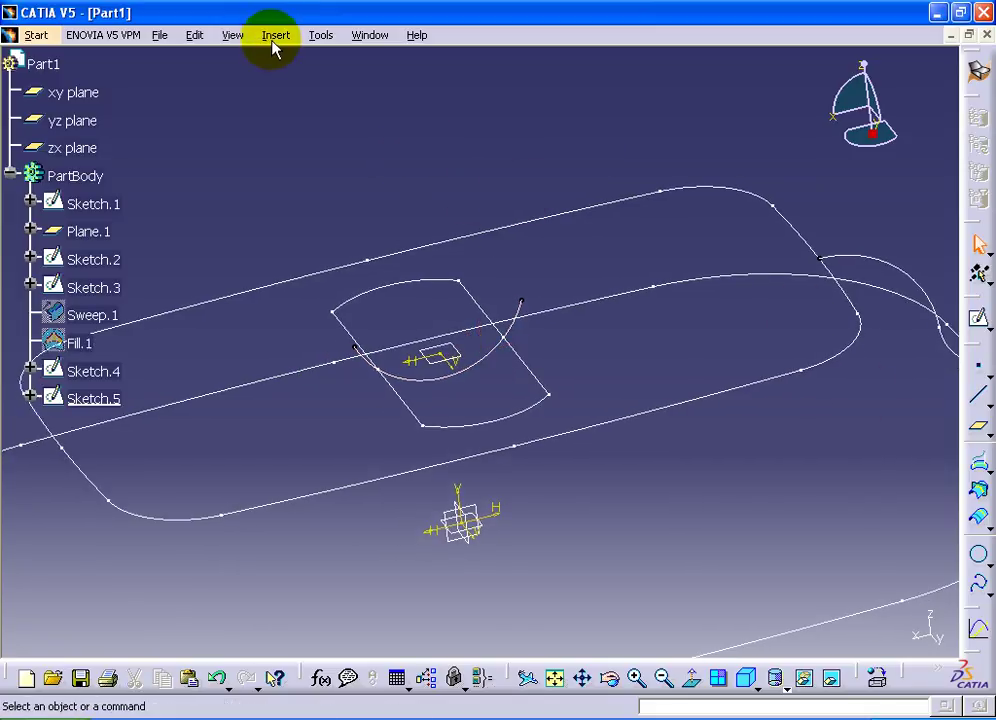
{"action": "left_click_drag", "start_coordinate": [976, 610], "coordinate": [722, 38]}
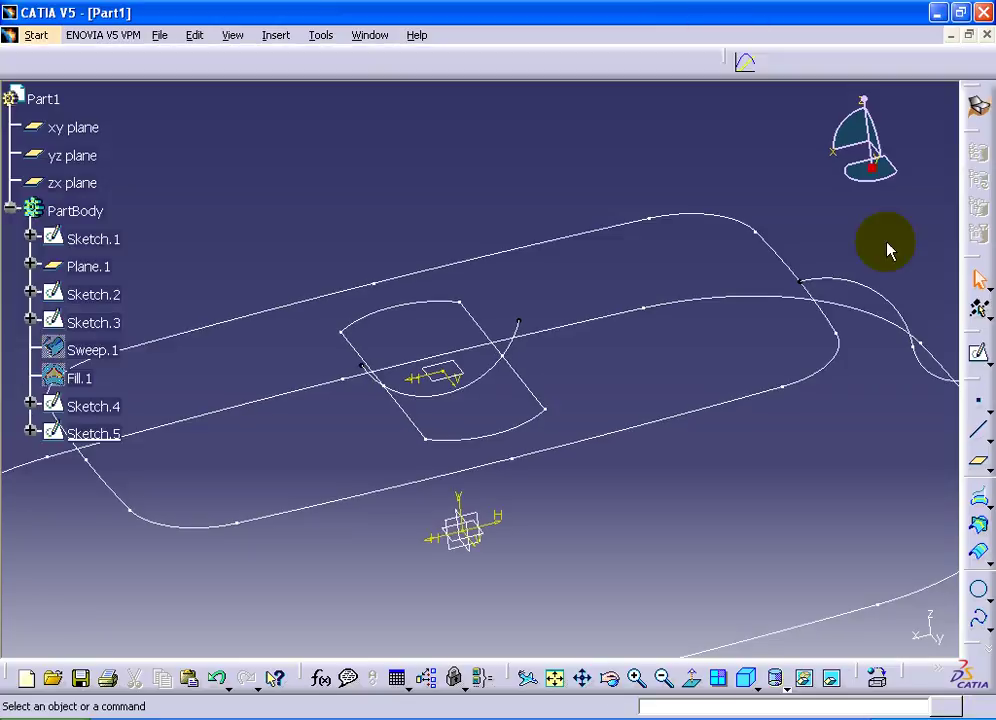
{"action": "mouse_move", "coordinate": [978, 645]}
{"action": "left_mouse_down"}
{"action": "mouse_move", "coordinate": [713, 138]}
{"action": "mouse_move", "coordinate": [545, 58]}
{"action": "left_mouse_up"}
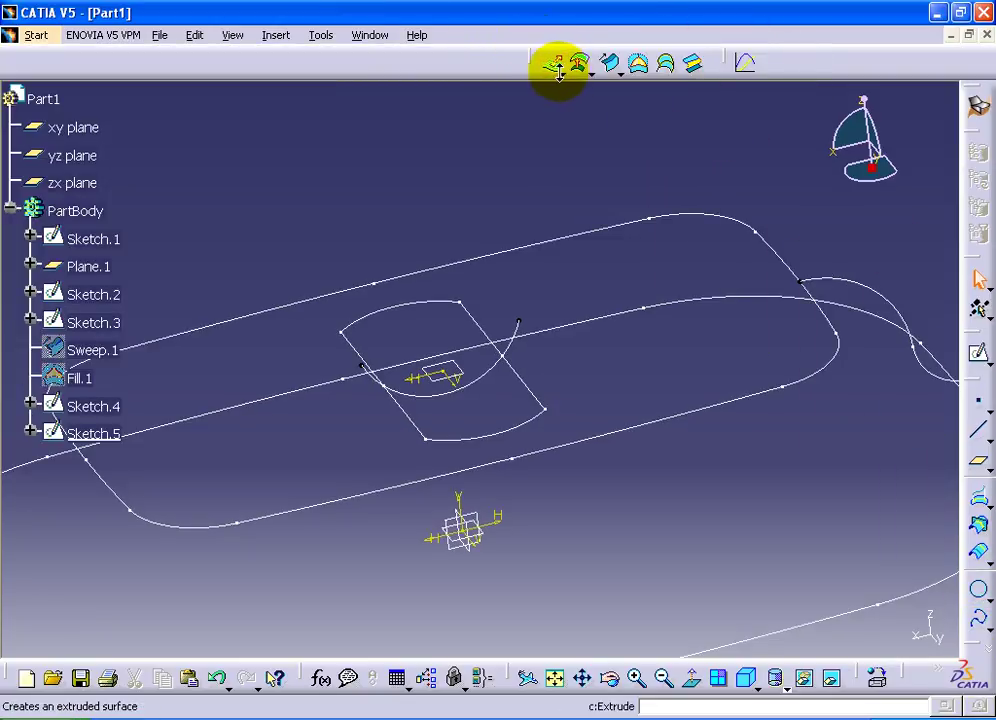
{"action": "left_click", "coordinate": [575, 104]}
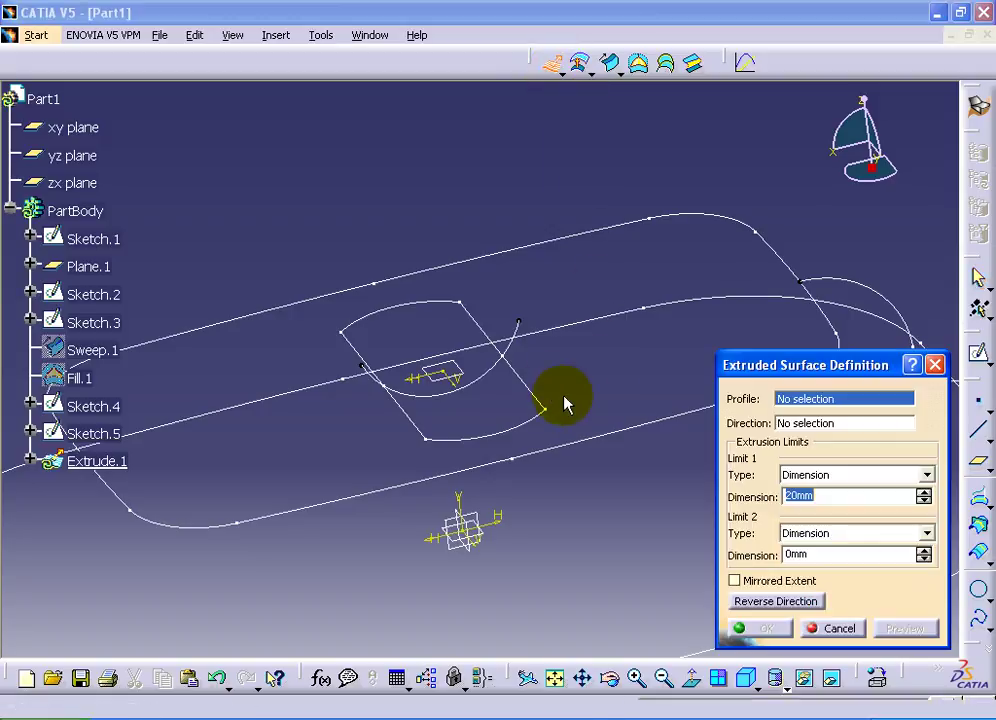
{"action": "left_click", "coordinate": [537, 390]}
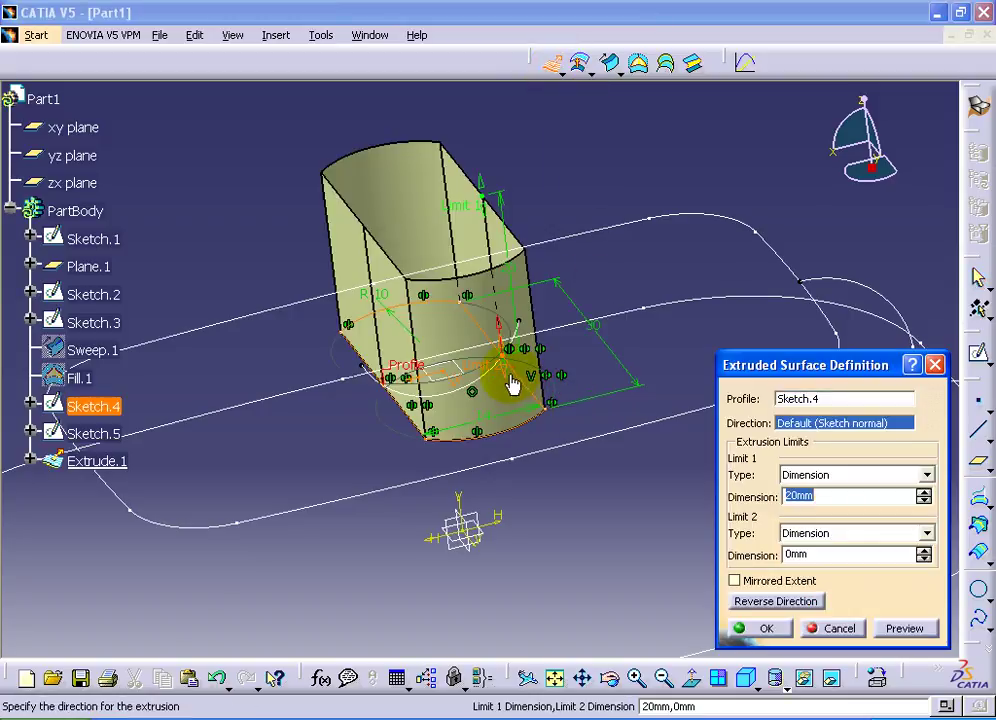
{"action": "left_click", "coordinate": [764, 628]}
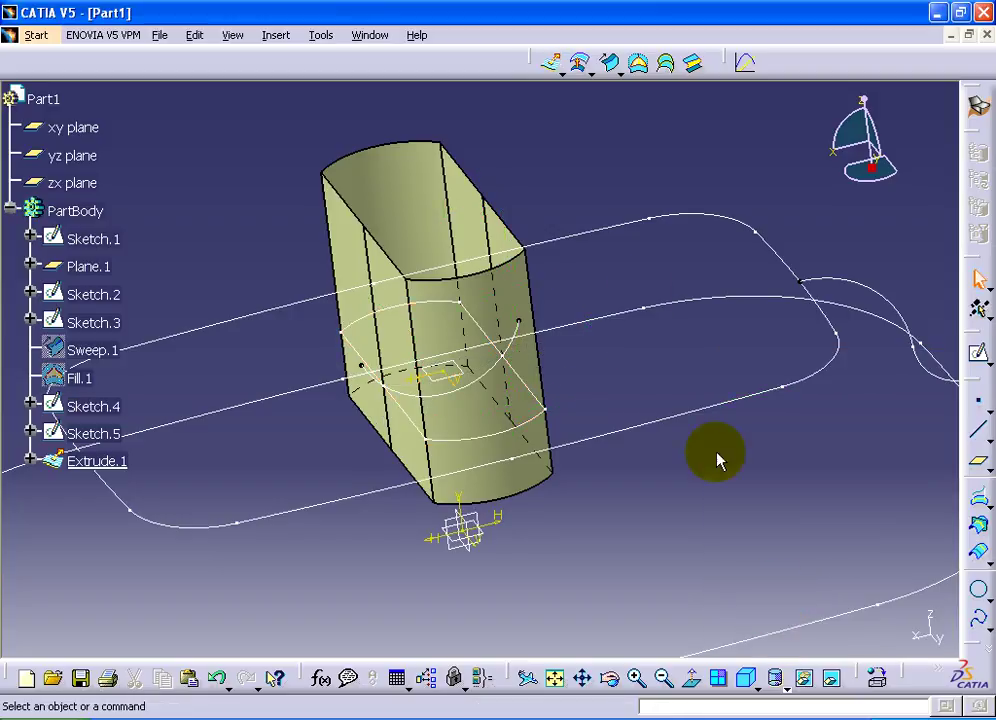
Extrude the arc Sketch.5 into a curved surface with limits 31 mm and 20 mm.
{"action": "left_click", "coordinate": [552, 63]}
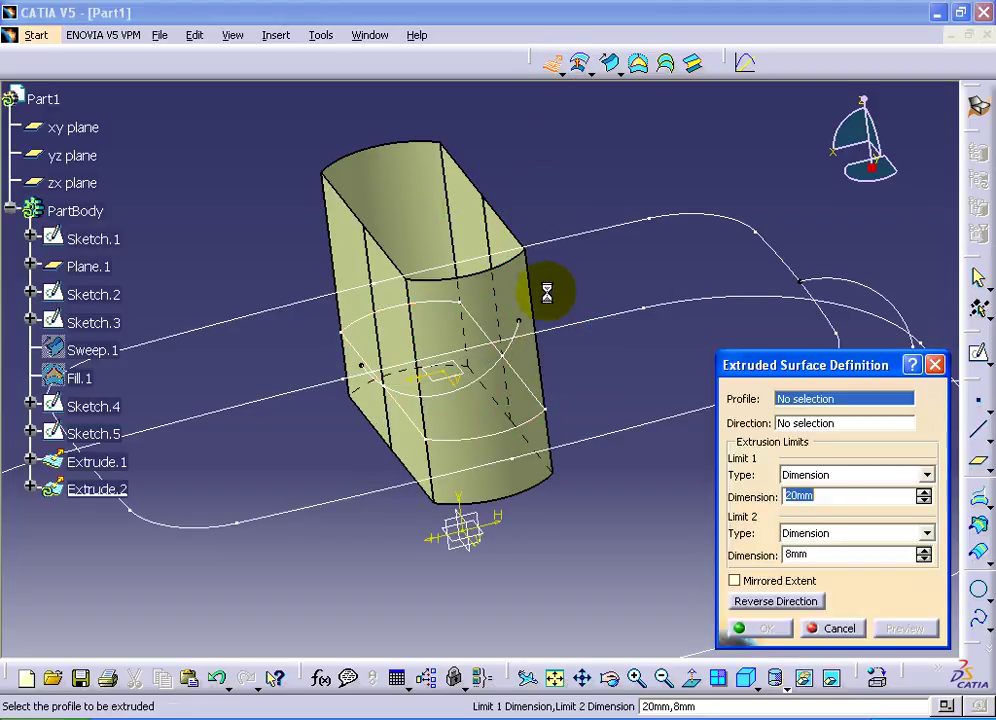
{"action": "left_click", "coordinate": [522, 356]}
{"action": "middle_click_drag", "start_coordinate": [460, 455], "coordinate": [615, 428]}
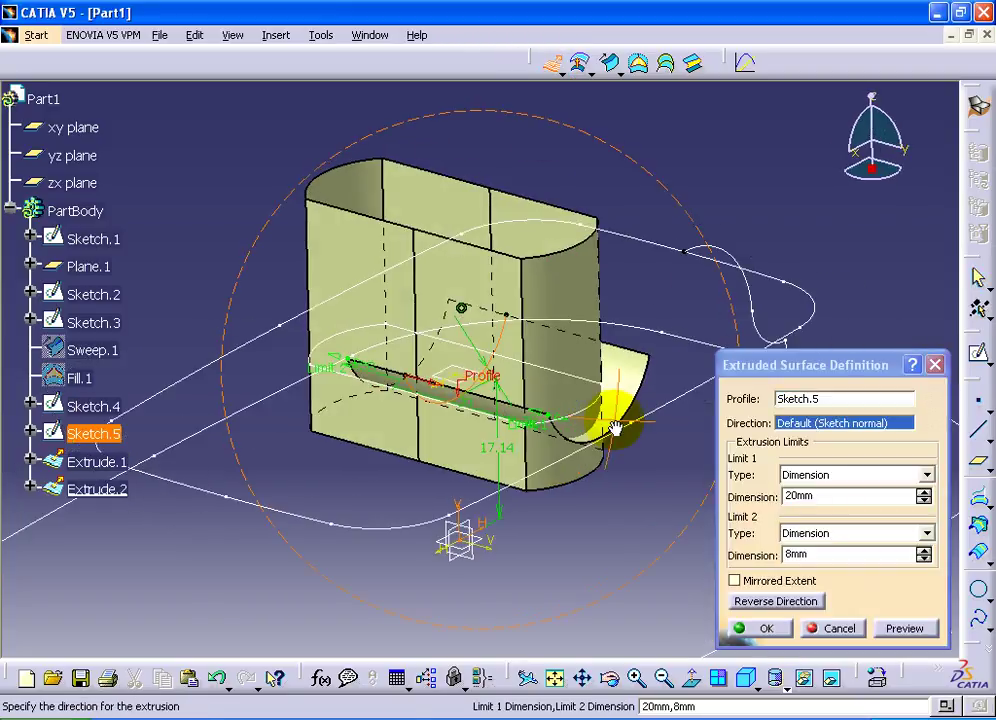
{"action": "mouse_move", "coordinate": [563, 427]}
{"action": "left_mouse_down"}
{"action": "mouse_move", "coordinate": [638, 438]}
{"action": "mouse_move", "coordinate": [340, 374]}
{"action": "mouse_move", "coordinate": [279, 330]}
{"action": "left_mouse_up"}
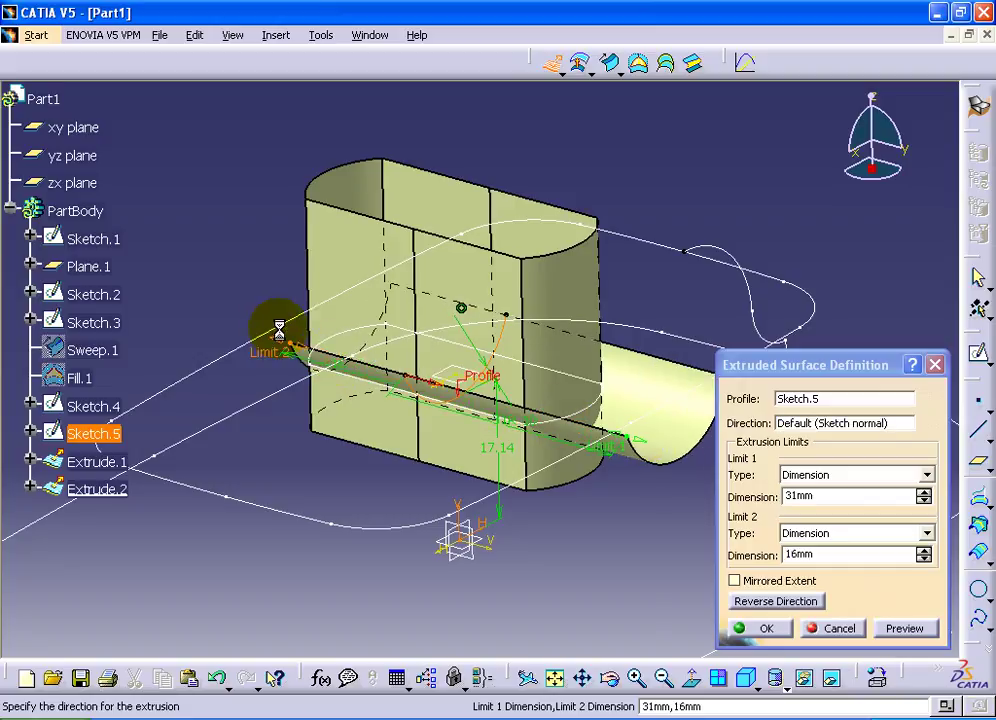
{"action": "left_click", "coordinate": [766, 628]}
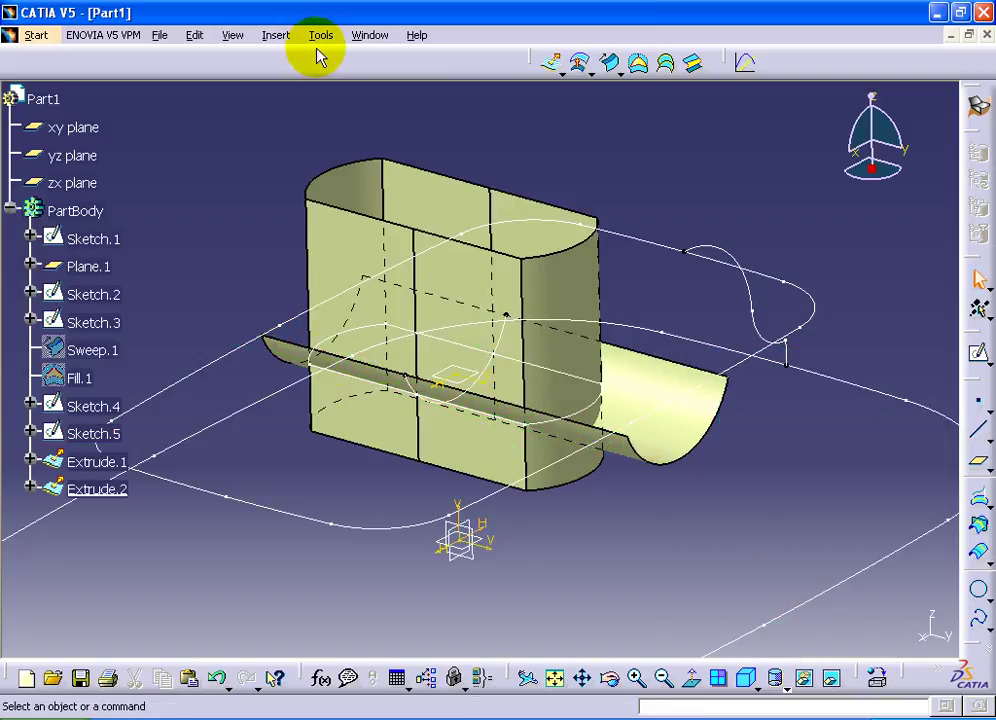
Trim Extrude.1 and Extrude.2 against each other into Trim.1, then orbit to inspect the rounded bottom.
{"action": "left_click", "coordinate": [272, 38]}
{"action": "mouse_move", "coordinate": [309, 341]}
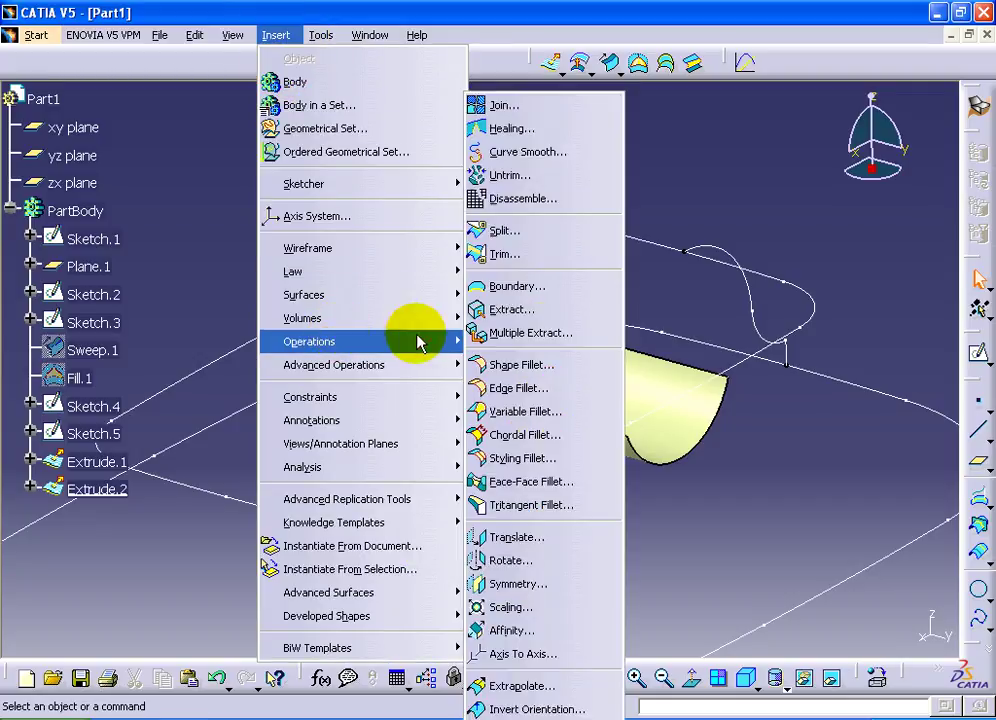
{"action": "left_click", "coordinate": [510, 258]}
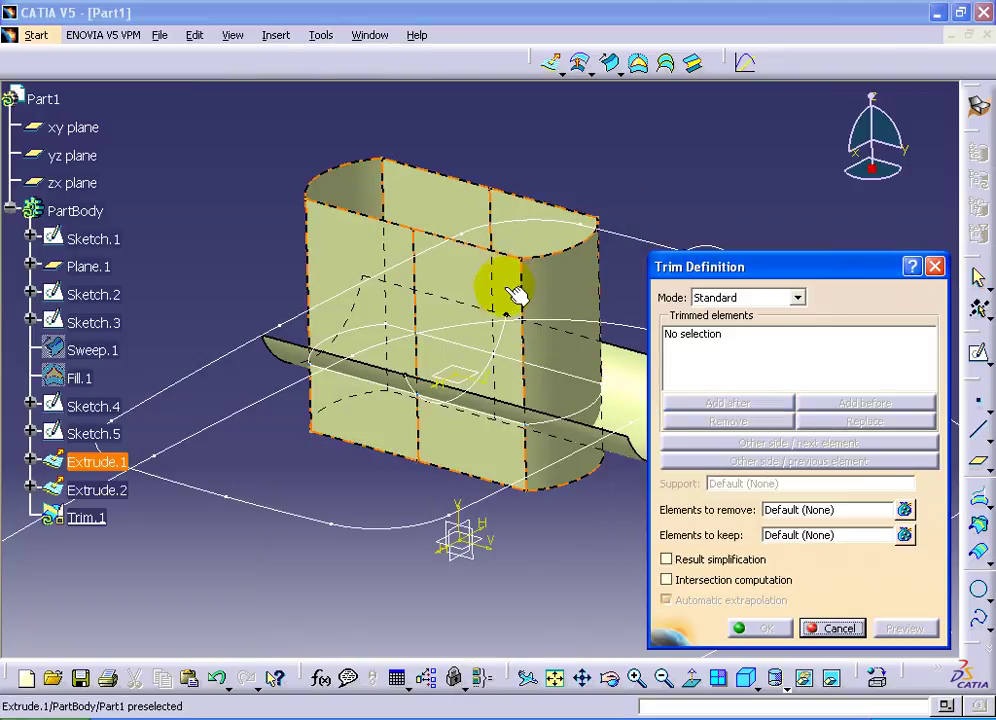
{"action": "left_click", "coordinate": [494, 310]}
{"action": "mouse_move", "coordinate": [494, 310]}
{"action": "middle_mouse_down"}
{"action": "mouse_move", "coordinate": [453, 389]}
{"action": "mouse_move", "coordinate": [456, 533]}
{"action": "middle_mouse_up"}
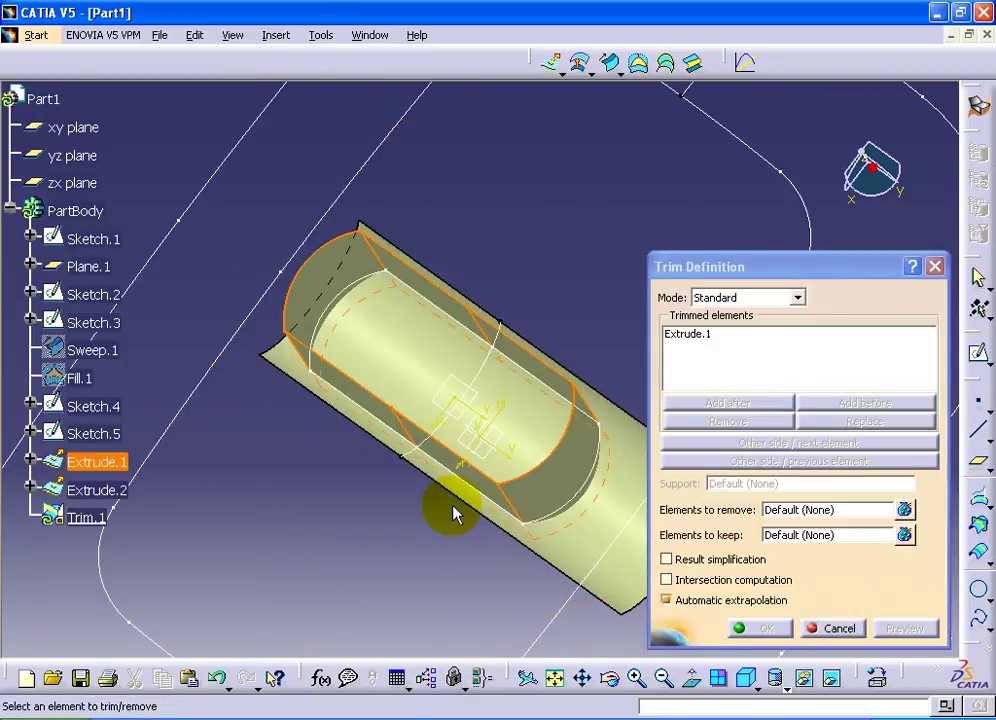
{"action": "left_click", "coordinate": [403, 350]}
{"action": "left_click", "coordinate": [762, 628]}
{"action": "mouse_move", "coordinate": [567, 474]}
{"action": "middle_mouse_down"}
{"action": "mouse_move", "coordinate": [462, 456]}
{"action": "mouse_move", "coordinate": [486, 265]}
{"action": "mouse_move", "coordinate": [480, 287]}
{"action": "middle_mouse_up"}
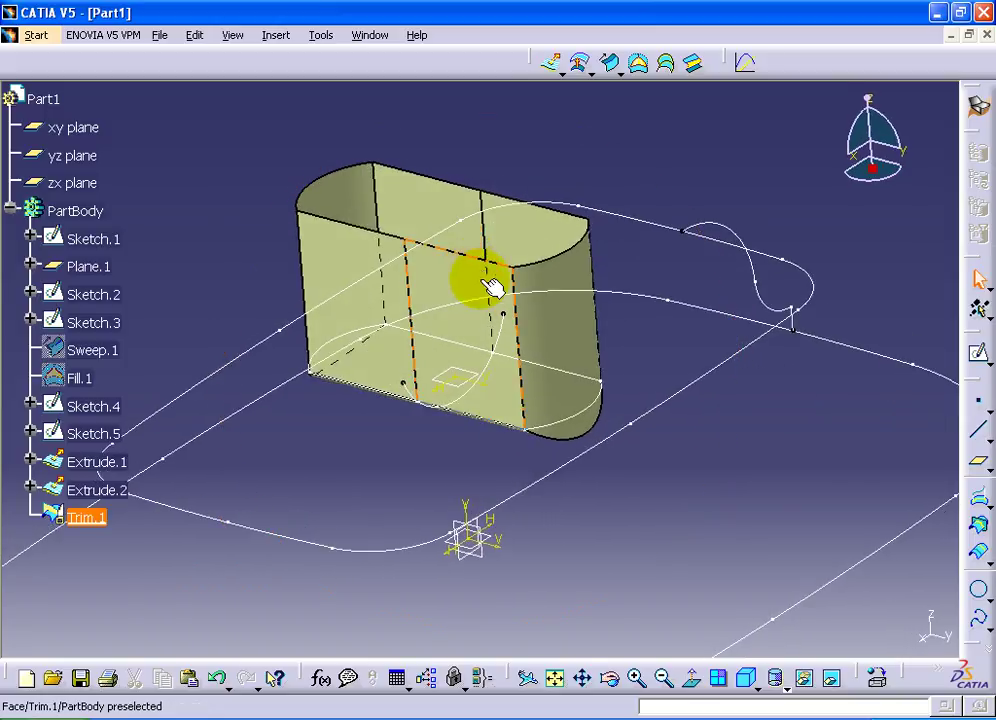
{"action": "middle_click_drag", "start_coordinate": [700, 474], "coordinate": [660, 433]}
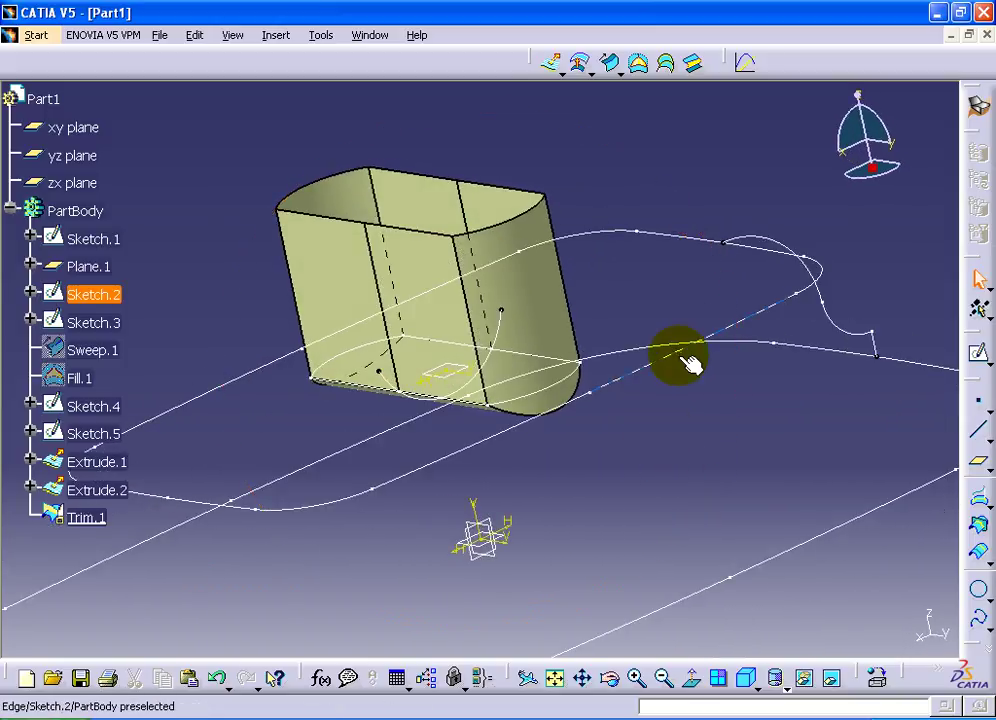
{"action": "left_click", "coordinate": [276, 36]}
{"action": "mouse_move", "coordinate": [309, 341]}
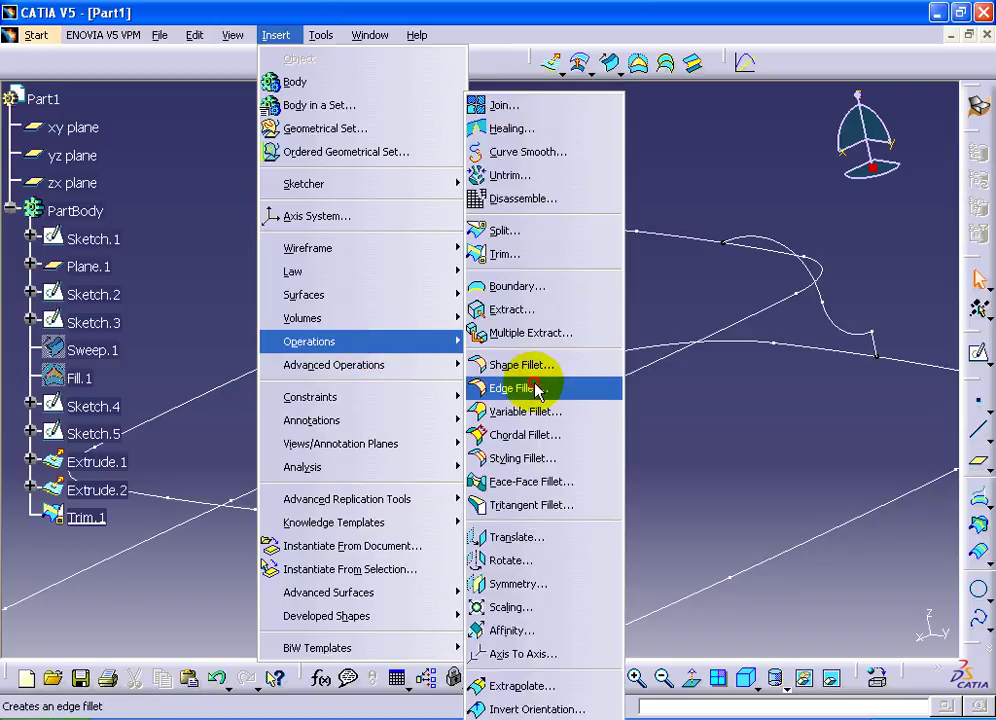
Fillet both junction edges of Trim.1 with a 2.86 mm radius as EdgeFillet.1.
{"action": "left_click", "coordinate": [550, 388]}
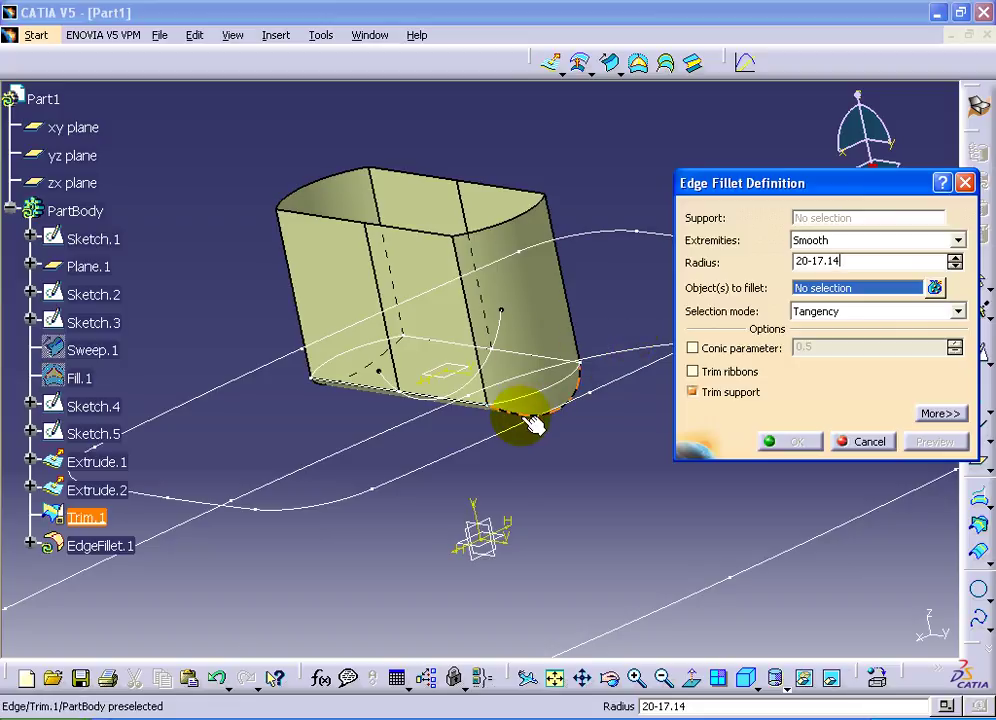
{"action": "mouse_move", "coordinate": [527, 418]}
{"action": "middle_mouse_down"}
{"action": "mouse_move", "coordinate": [369, 373]}
{"action": "mouse_move", "coordinate": [567, 322]}
{"action": "mouse_move", "coordinate": [472, 350]}
{"action": "middle_mouse_up"}
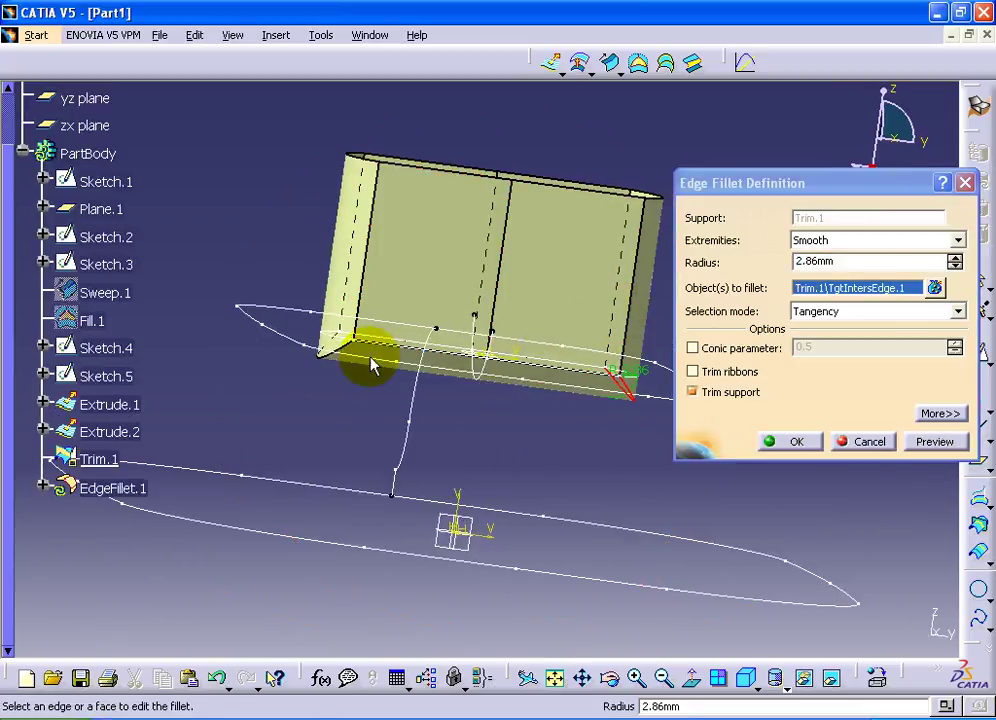
{"action": "left_click", "coordinate": [329, 354]}
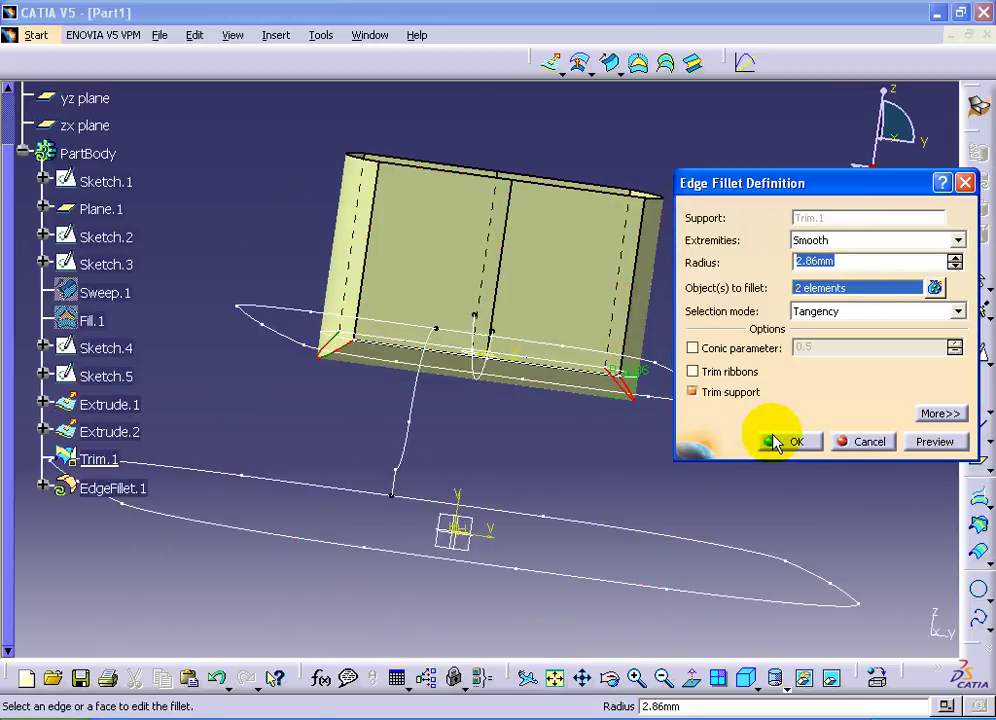
{"action": "left_click", "coordinate": [770, 440]}
{"action": "mouse_move", "coordinate": [751, 429]}
{"action": "middle_mouse_down"}
{"action": "mouse_move", "coordinate": [671, 316]}
{"action": "mouse_move", "coordinate": [556, 413]}
{"action": "mouse_move", "coordinate": [432, 416]}
{"action": "middle_mouse_up"}
{"action": "middle_click_drag", "start_coordinate": [522, 352], "coordinate": [606, 330], "text": "ctrl"}
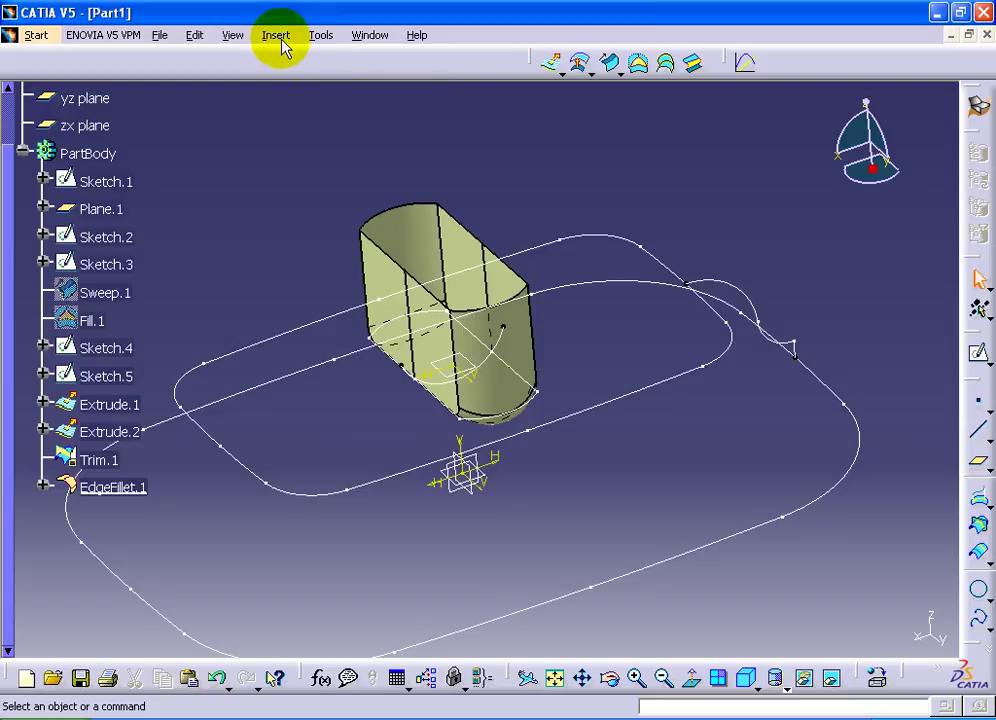
Translate a copy of EdgeFillet.1 by -25 mm along X, creating Translate.1.
{"action": "left_click", "coordinate": [281, 40]}
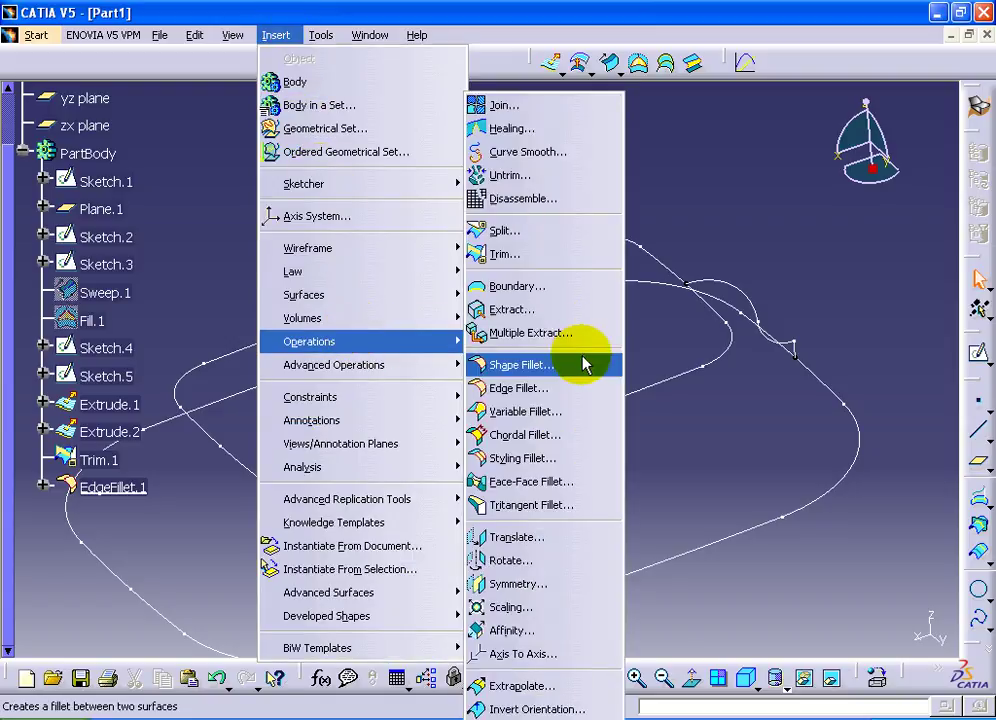
{"action": "left_click", "coordinate": [553, 537]}
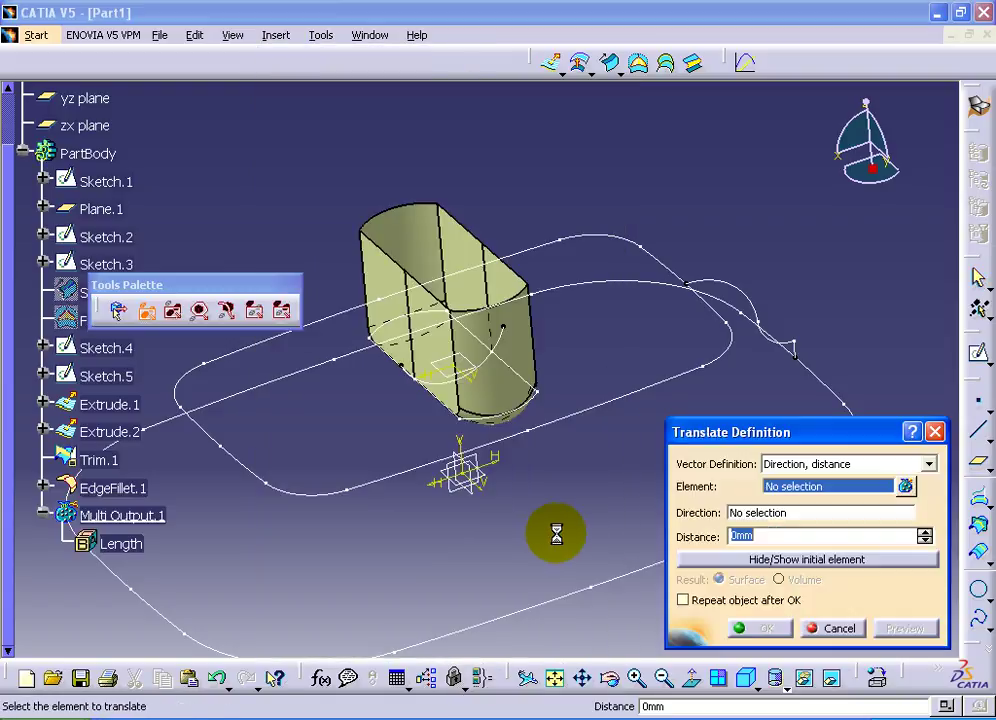
{"action": "left_click", "coordinate": [522, 360]}
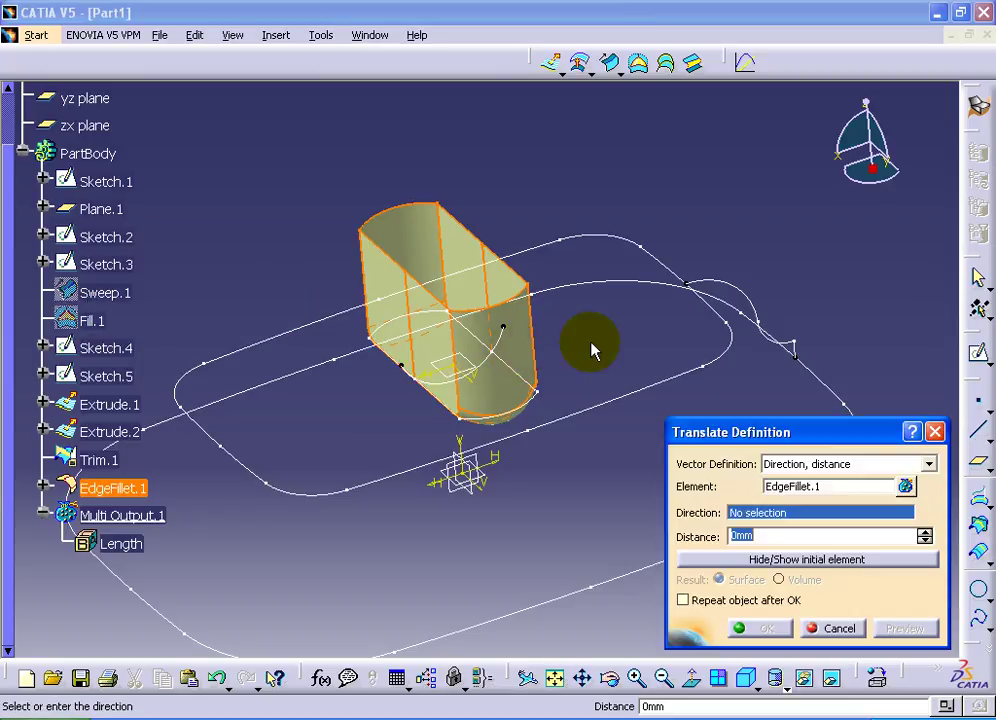
{"action": "right_click", "coordinate": [809, 515]}
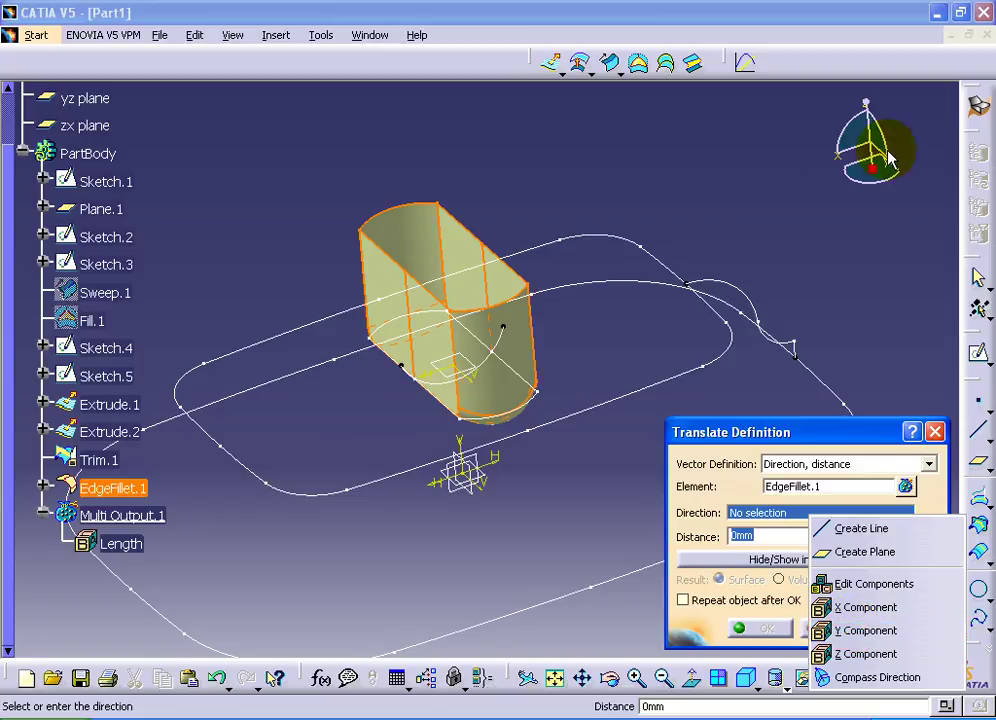
{"action": "left_click", "coordinate": [866, 607]}
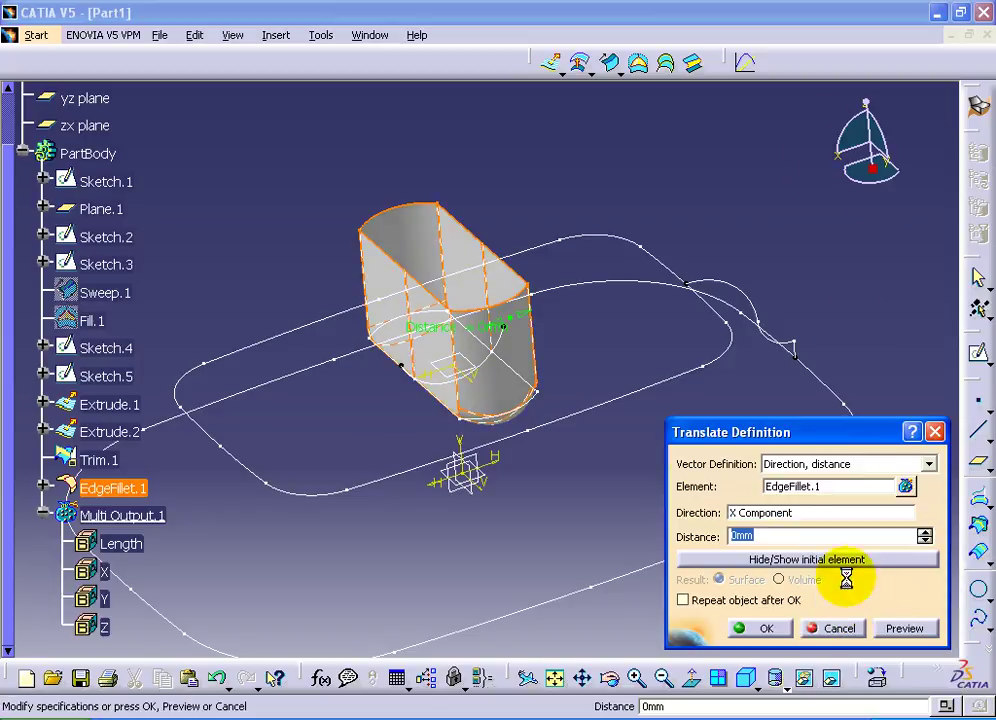
{"action": "mouse_move", "coordinate": [534, 329]}
{"action": "left_mouse_down"}
{"action": "mouse_move", "coordinate": [529, 308]}
{"action": "mouse_move", "coordinate": [618, 285]}
{"action": "left_mouse_up"}
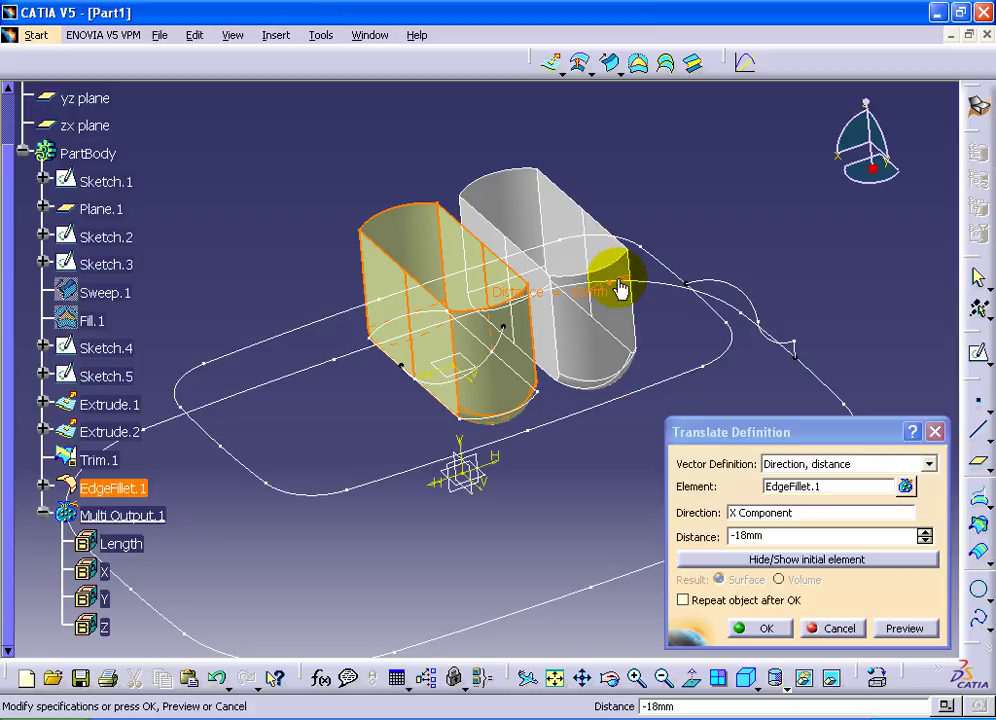
{"action": "double_click", "coordinate": [780, 534]}
{"action": "type", "text": "-25"}
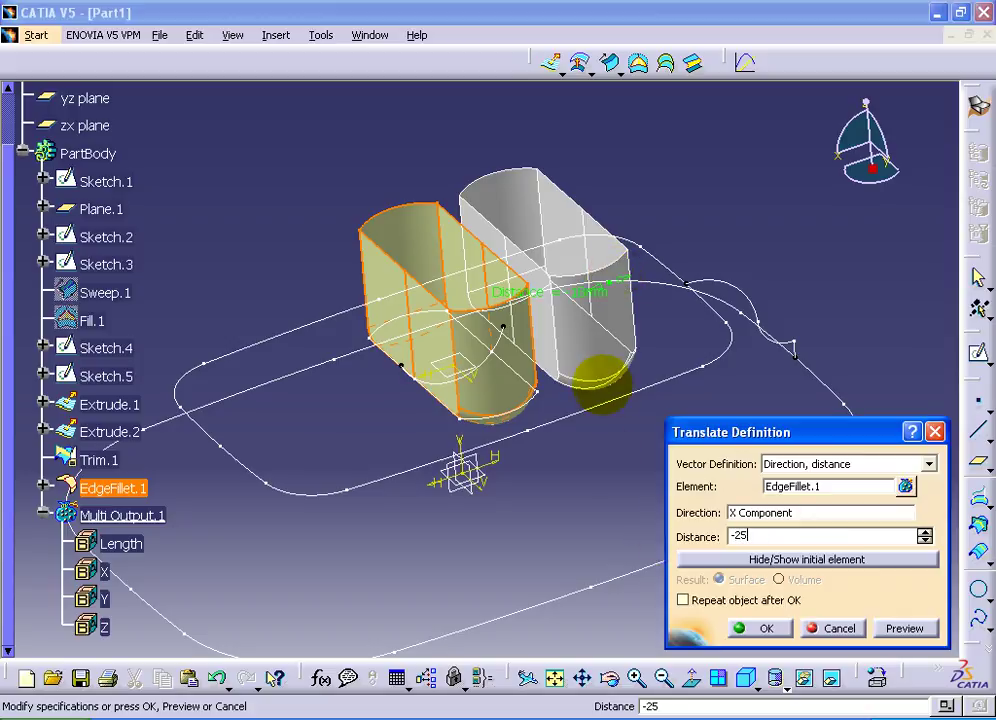
{"action": "left_click", "coordinate": [900, 628]}
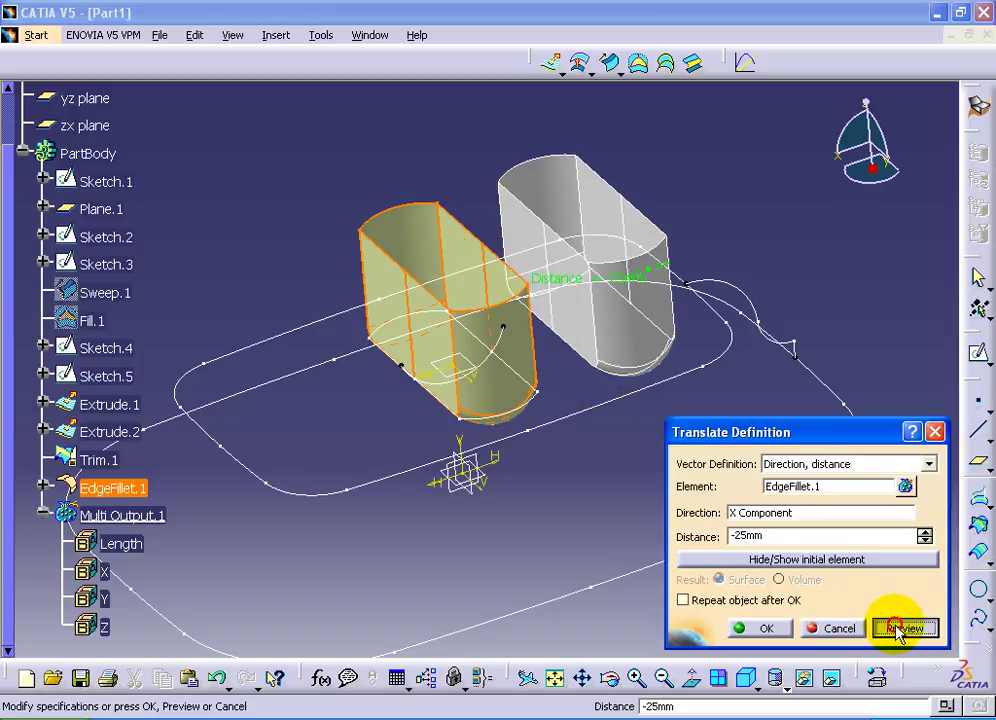
{"action": "left_click", "coordinate": [767, 628]}
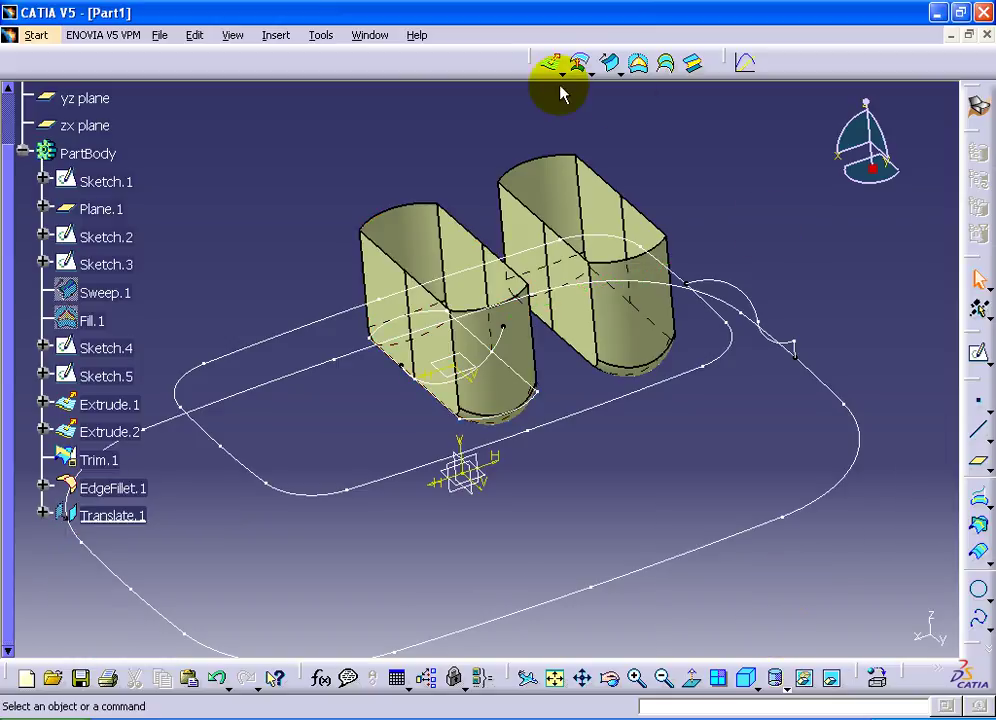
Translate EdgeFillet.1 25 mm along X as Translate.2, giving three oval shapes in a row.
{"action": "left_click", "coordinate": [283, 42]}
{"action": "mouse_move", "coordinate": [310, 341]}
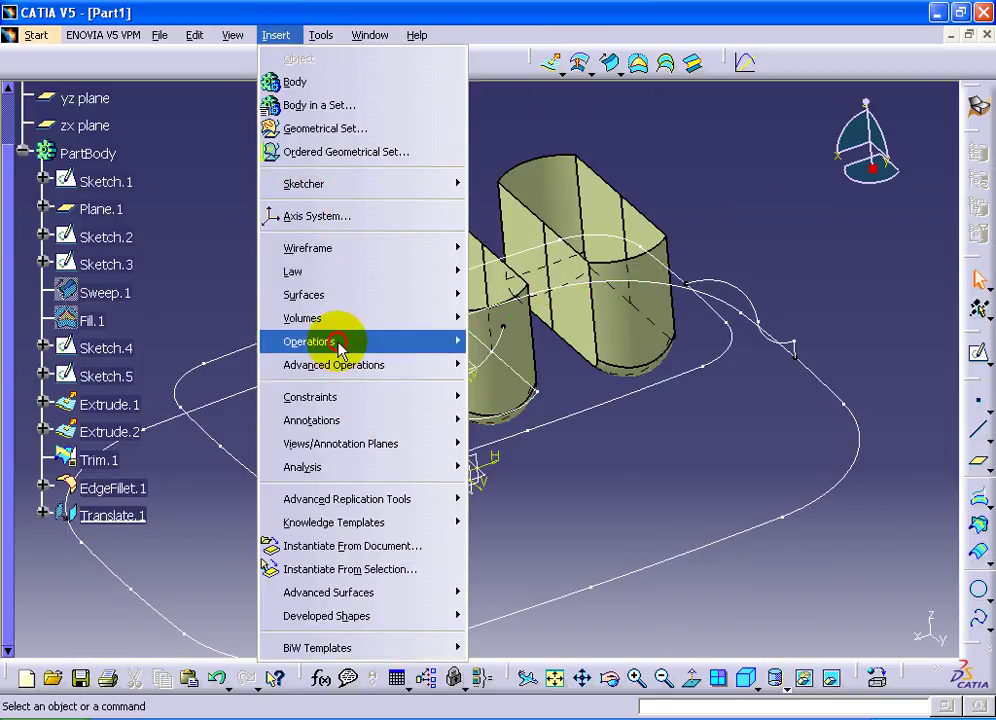
{"action": "left_click", "coordinate": [567, 545]}
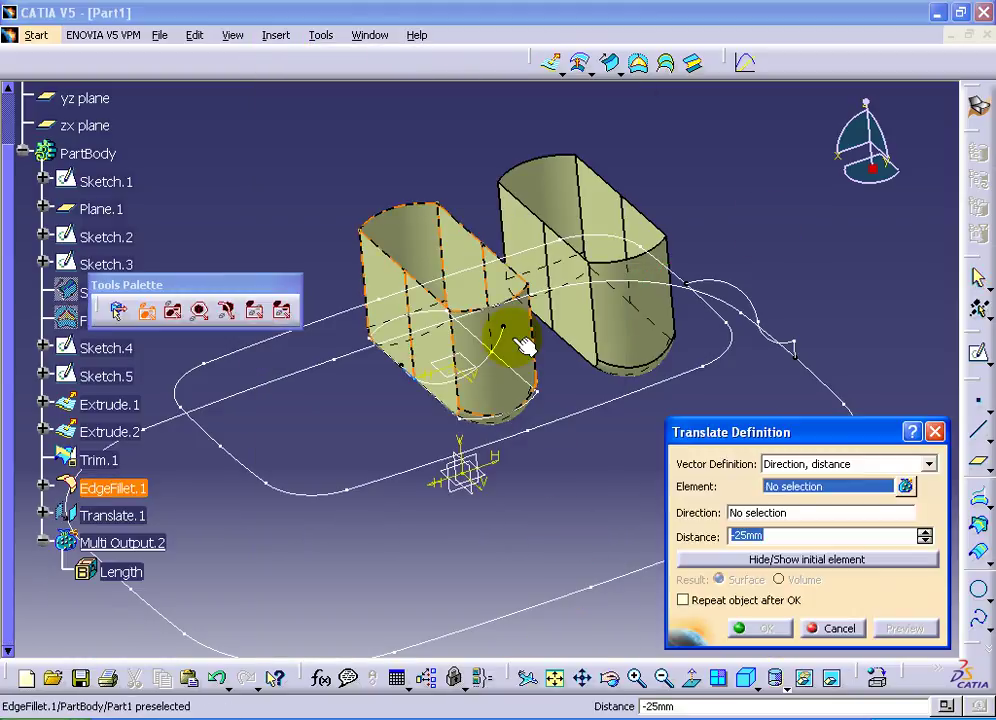
{"action": "left_click", "coordinate": [507, 334]}
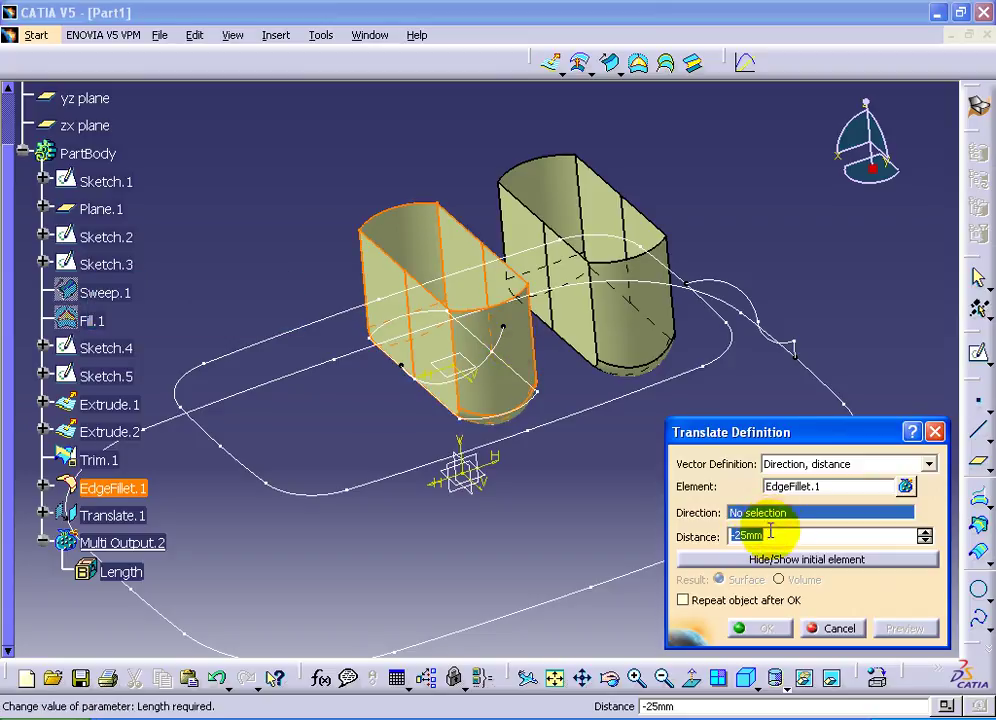
{"action": "right_click", "coordinate": [787, 521]}
{"action": "left_click", "coordinate": [830, 599]}
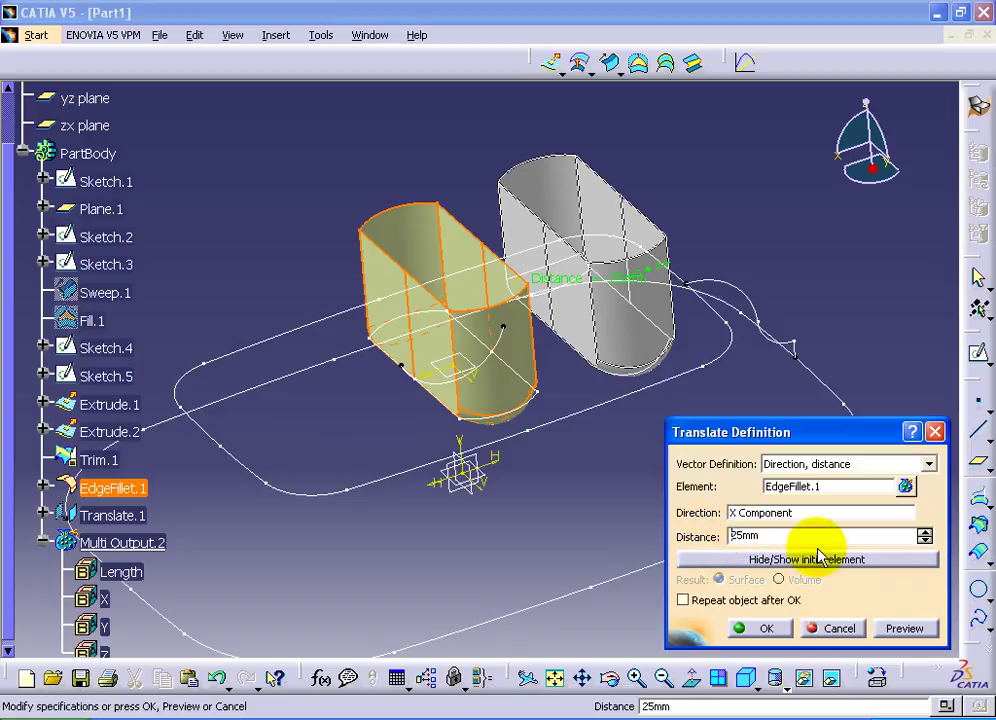
{"action": "left_click", "coordinate": [902, 628]}
{"action": "left_click", "coordinate": [758, 627]}
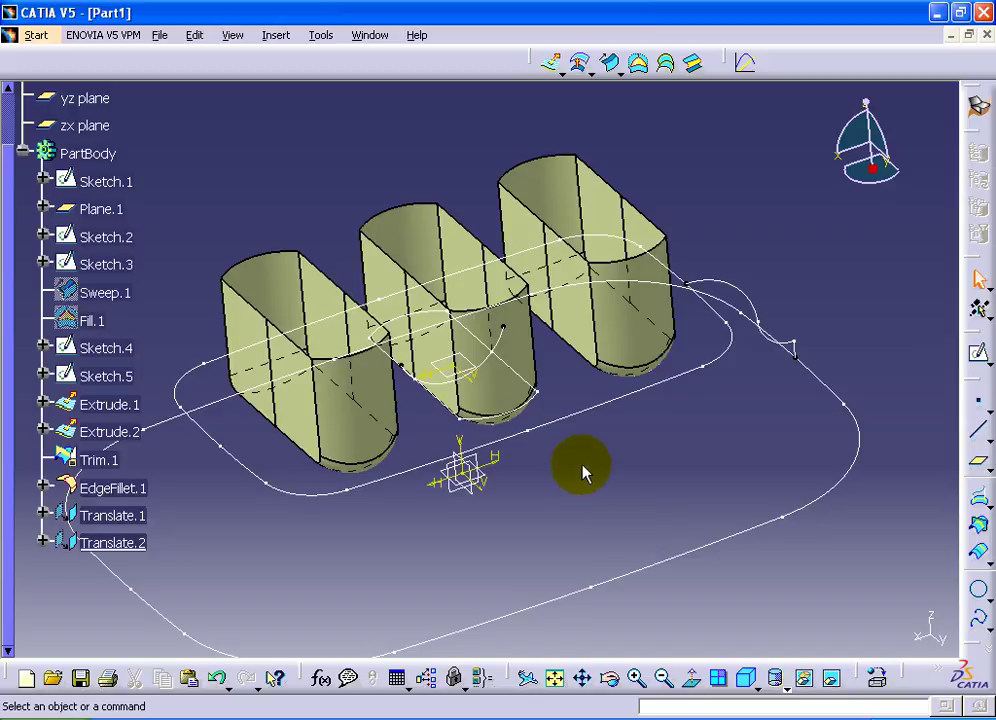
{"action": "middle_click_drag", "start_coordinate": [585, 472], "coordinate": [587, 462]}
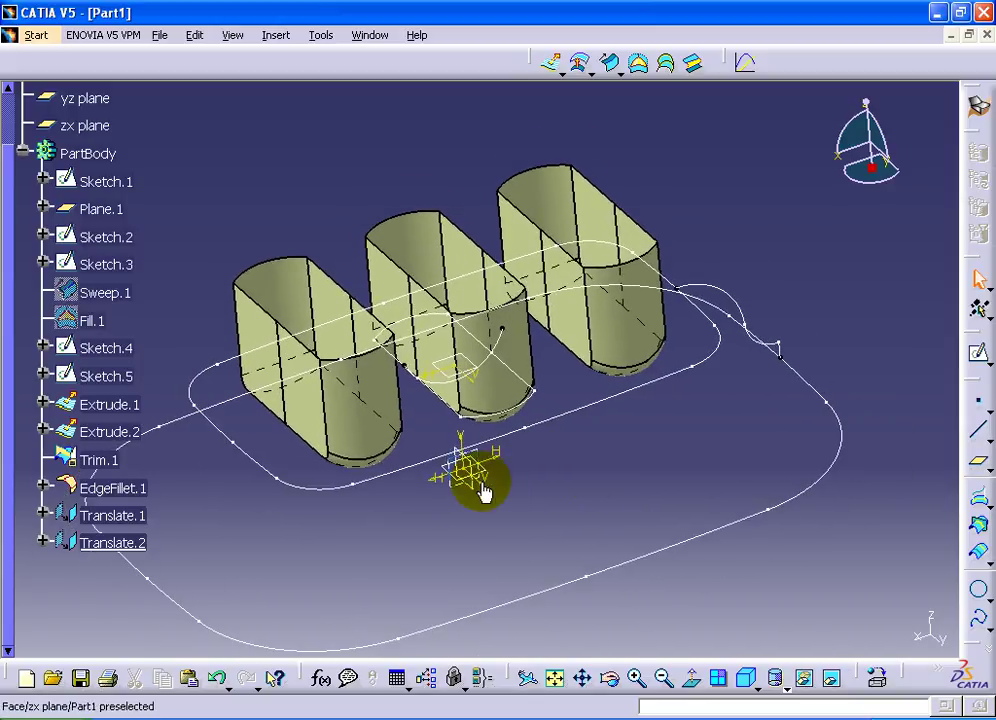
Unhide Fill.1 and set its fill colour to orange in its Properties.
{"action": "right_click", "coordinate": [107, 328]}
{"action": "left_click", "coordinate": [125, 380]}
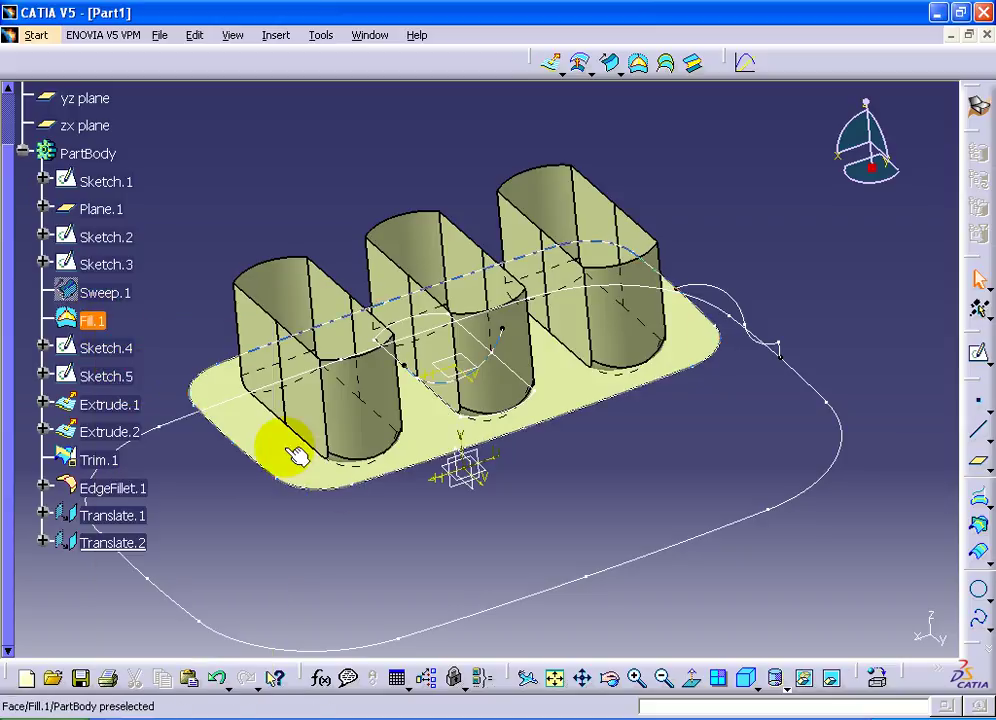
{"action": "right_click", "coordinate": [293, 449]}
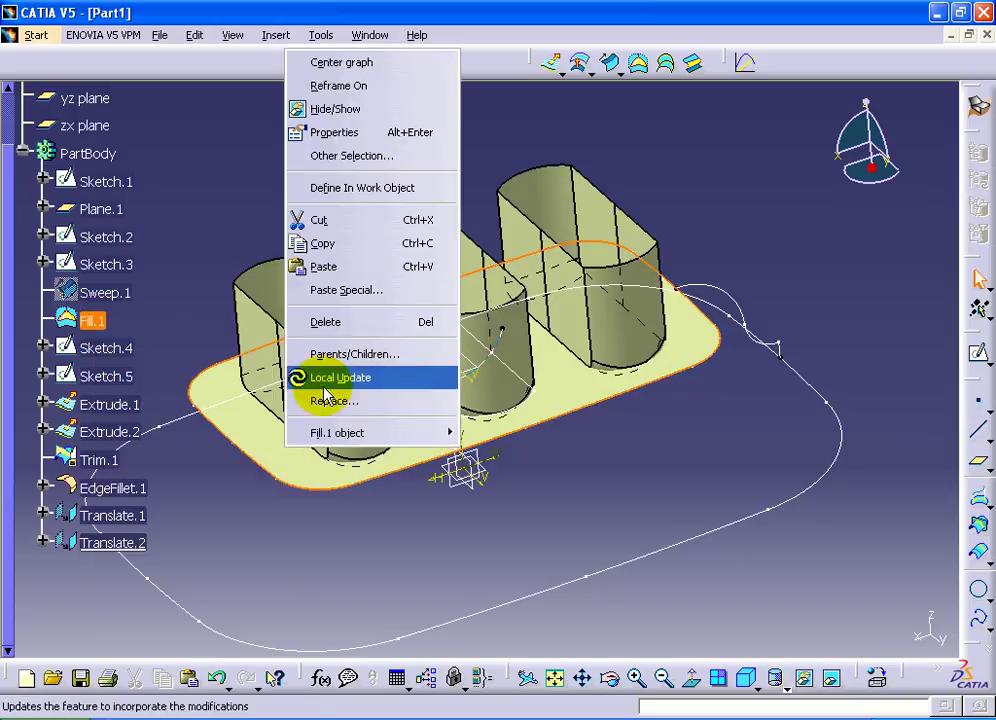
{"action": "left_click", "coordinate": [365, 135]}
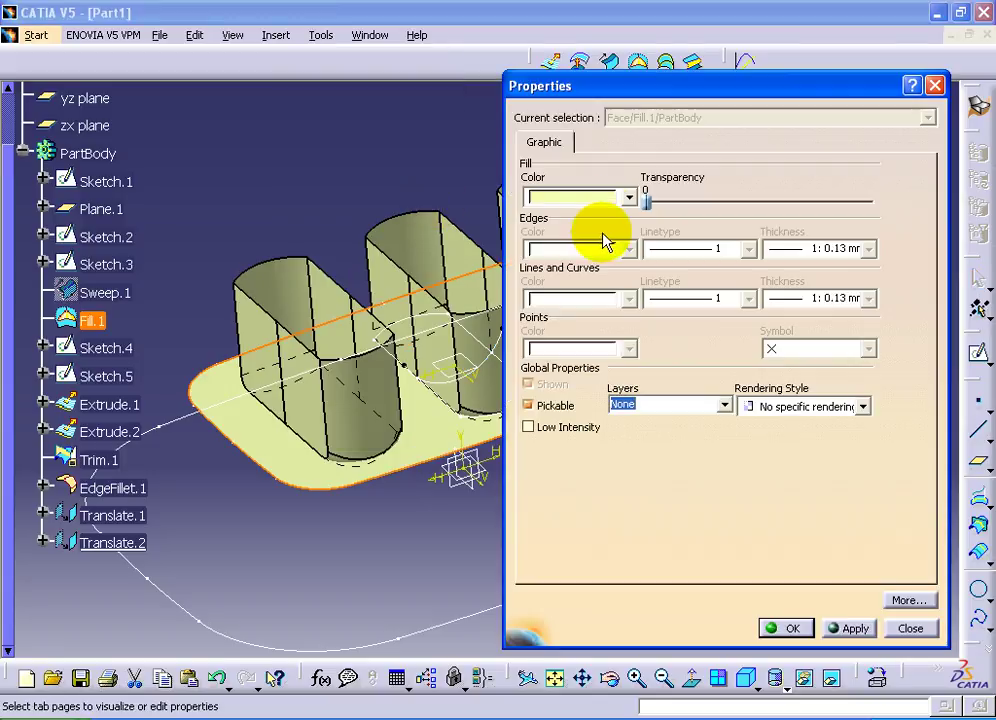
{"action": "left_click", "coordinate": [613, 198]}
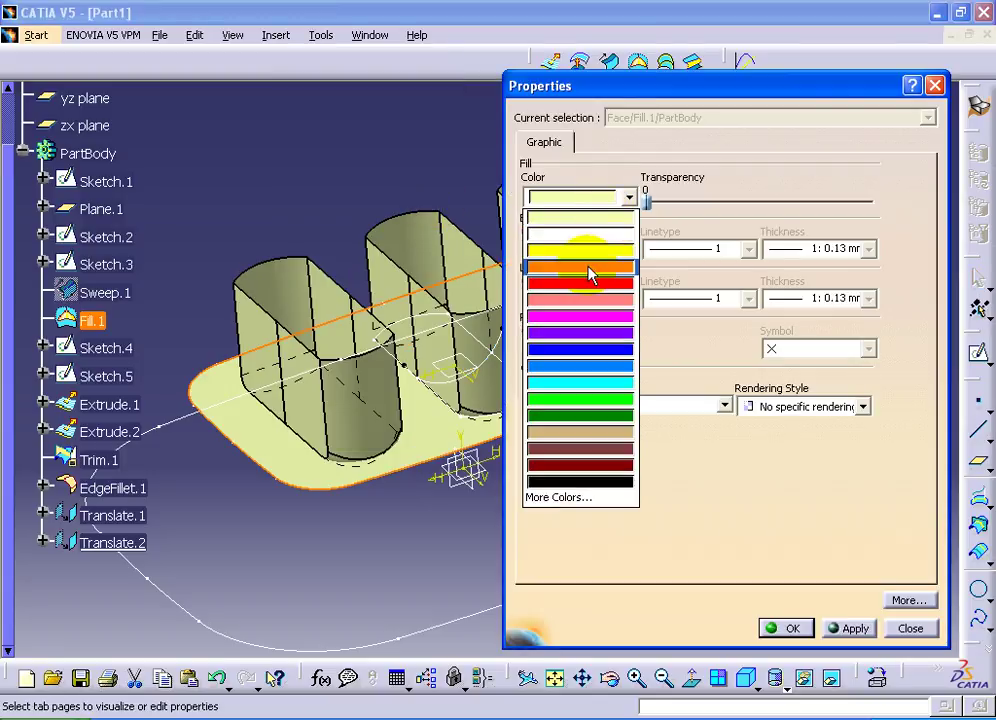
{"action": "left_click", "coordinate": [589, 273]}
{"action": "left_click", "coordinate": [786, 628]}
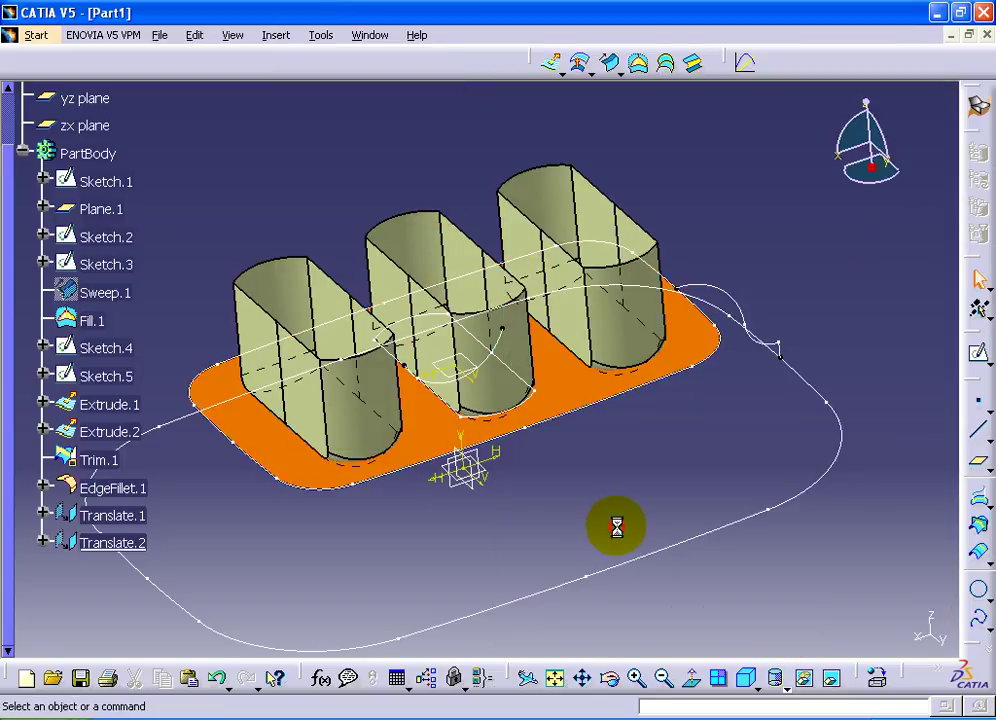
{"action": "middle_click_drag", "start_coordinate": [616, 527], "coordinate": [509, 211]}
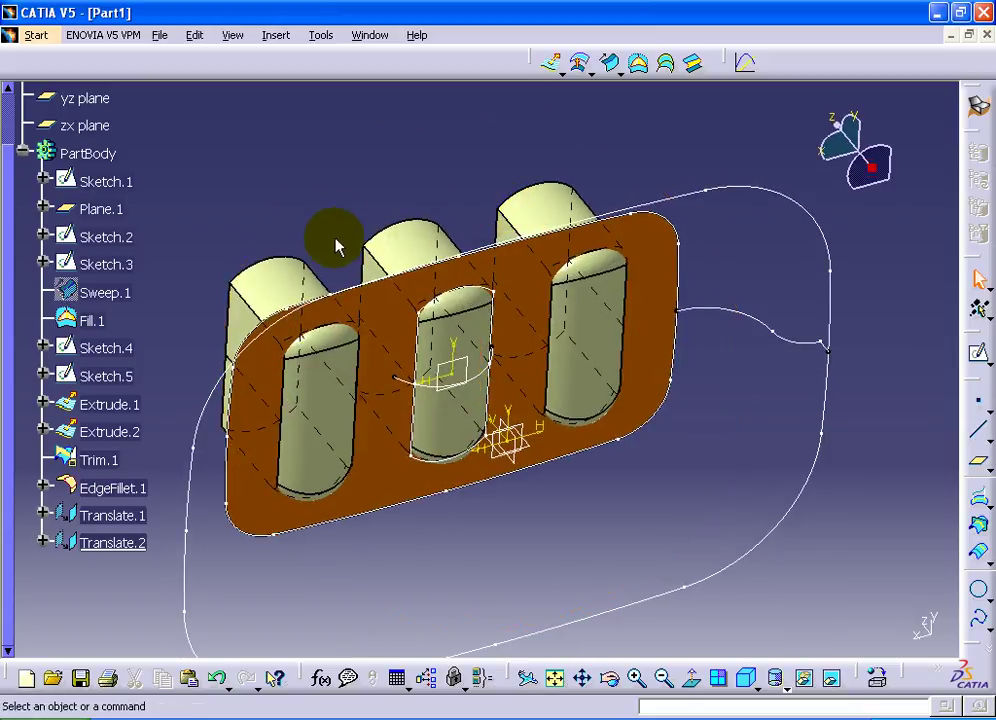
{"action": "middle_click_drag", "start_coordinate": [336, 246], "coordinate": [408, 215]}
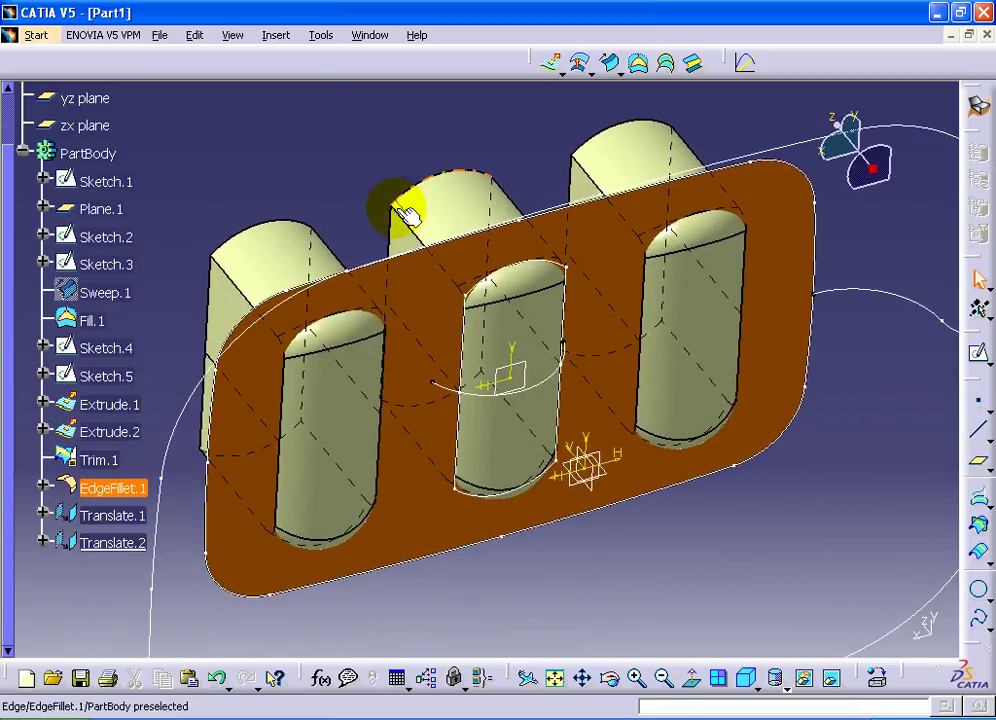
Trim Fill.1 with Translate.2, EdgeFillet.1 and Translate.1 to create Trim.2.
{"action": "left_click", "coordinate": [276, 35]}
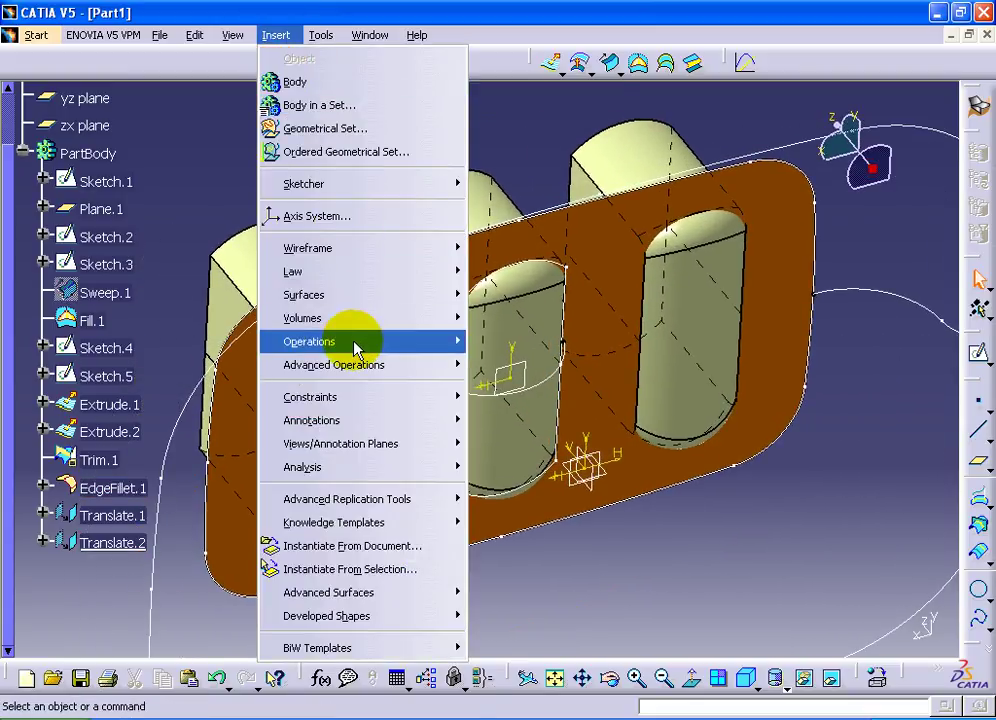
{"action": "mouse_move", "coordinate": [309, 341]}
{"action": "left_click", "coordinate": [503, 255]}
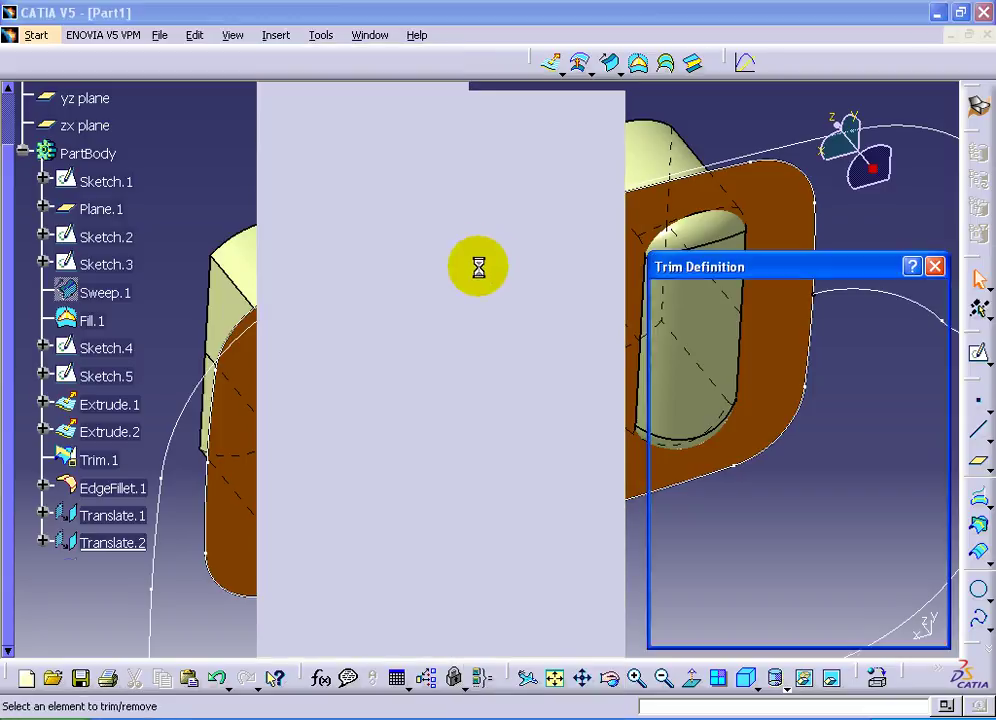
{"action": "left_click", "coordinate": [253, 560]}
{"action": "left_click", "coordinate": [338, 489]}
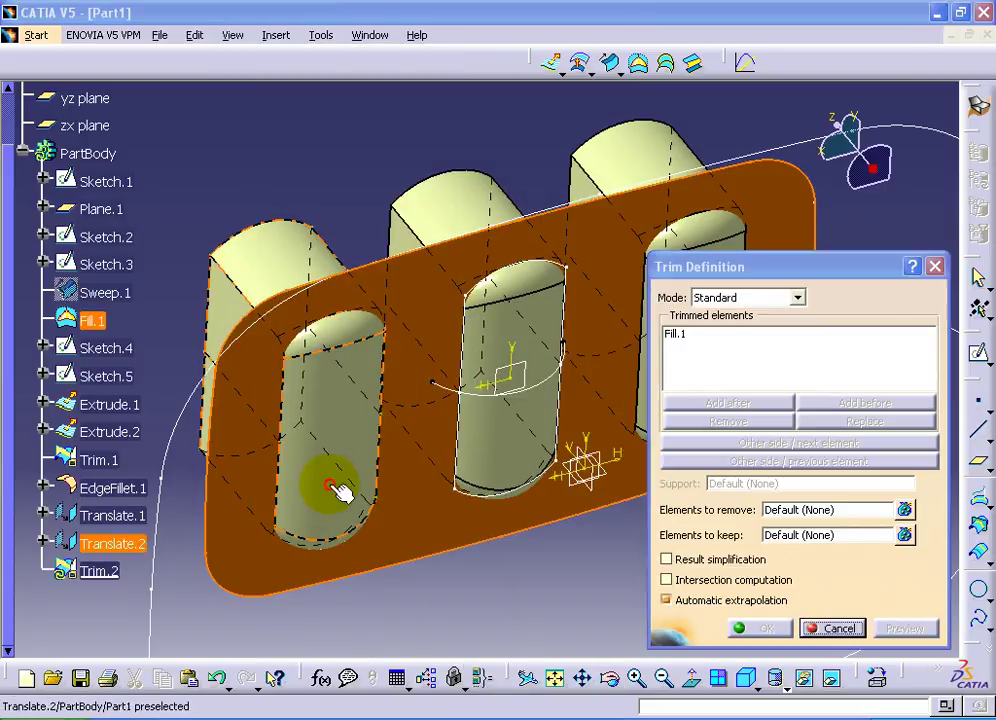
{"action": "left_click", "coordinate": [540, 411]}
{"action": "mouse_move", "coordinate": [540, 429]}
{"action": "middle_mouse_down"}
{"action": "mouse_move", "coordinate": [515, 380]}
{"action": "mouse_move", "coordinate": [516, 350]}
{"action": "mouse_move", "coordinate": [558, 470]}
{"action": "middle_mouse_up"}
{"action": "left_click", "coordinate": [765, 628]}
Show the hidden Sweep.1 side surface again.
{"action": "right_click", "coordinate": [521, 432]}
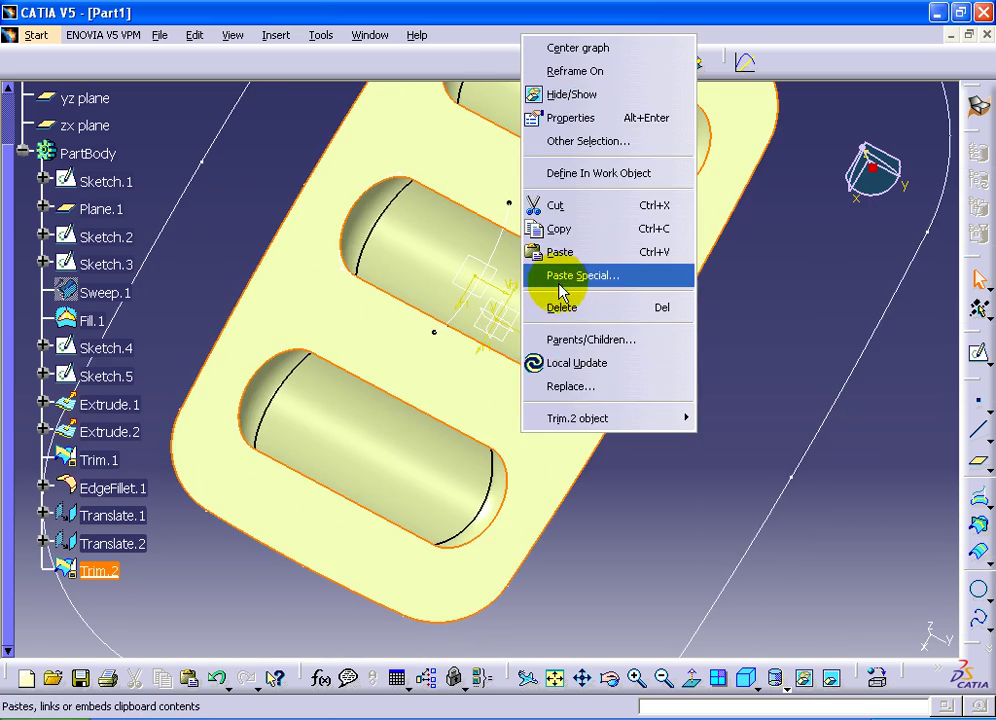
{"action": "mouse_move", "coordinate": [256, 249]}
{"action": "middle_mouse_down"}
{"action": "mouse_move", "coordinate": [285, 289]}
{"action": "mouse_move", "coordinate": [465, 316]}
{"action": "mouse_move", "coordinate": [362, 238]}
{"action": "mouse_move", "coordinate": [549, 500]}
{"action": "mouse_move", "coordinate": [518, 435]}
{"action": "mouse_move", "coordinate": [509, 548]}
{"action": "mouse_move", "coordinate": [520, 540]}
{"action": "middle_mouse_up"}
{"action": "right_click", "coordinate": [108, 291]}
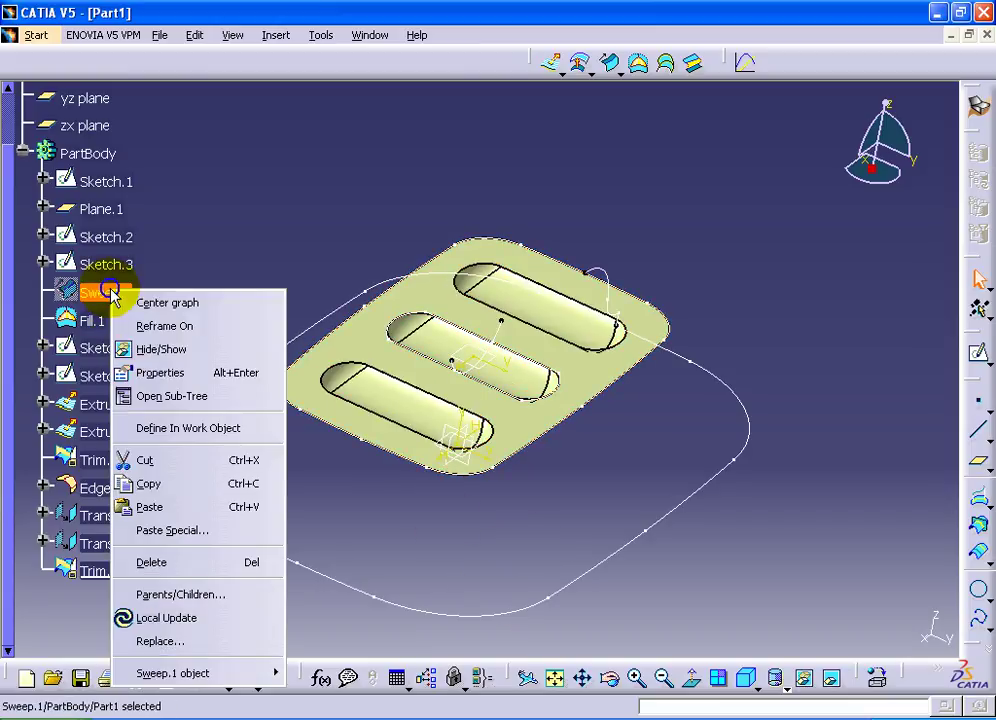
{"action": "left_click", "coordinate": [151, 349]}
Hide all sketches in the part via Tools > Hide > All Sketches.
{"action": "mouse_move", "coordinate": [418, 467]}
{"action": "middle_mouse_down"}
{"action": "mouse_move", "coordinate": [462, 504]}
{"action": "mouse_move", "coordinate": [540, 530]}
{"action": "mouse_move", "coordinate": [542, 507]}
{"action": "mouse_move", "coordinate": [525, 489]}
{"action": "mouse_move", "coordinate": [567, 438]}
{"action": "middle_mouse_up"}
{"action": "left_click", "coordinate": [610, 585]}
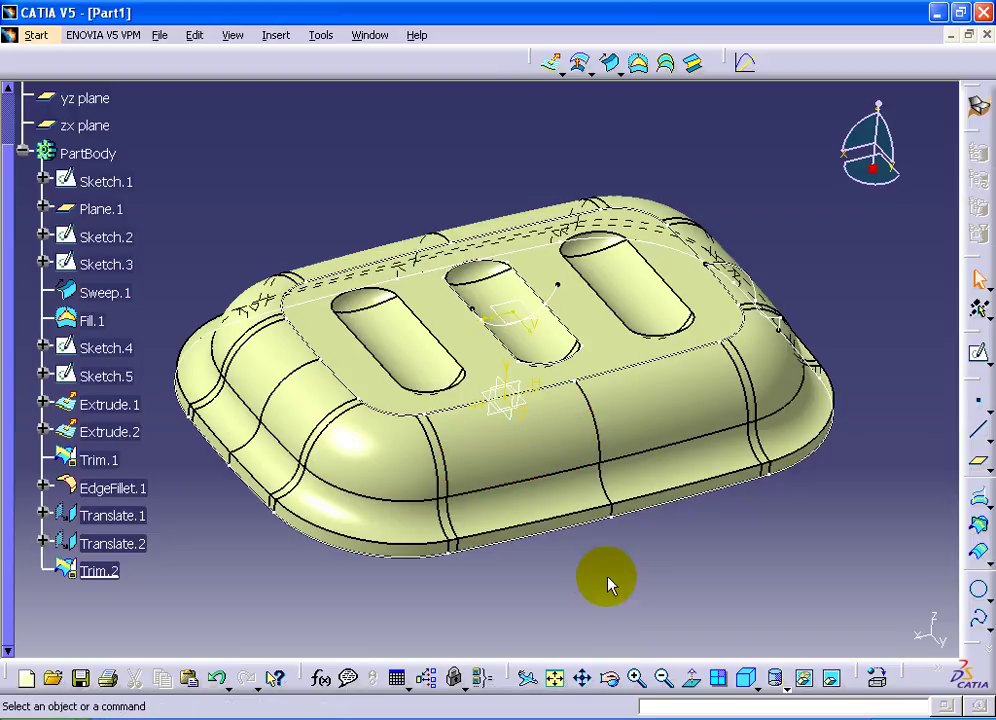
{"action": "left_click", "coordinate": [315, 40]}
{"action": "left_click", "coordinate": [550, 261]}
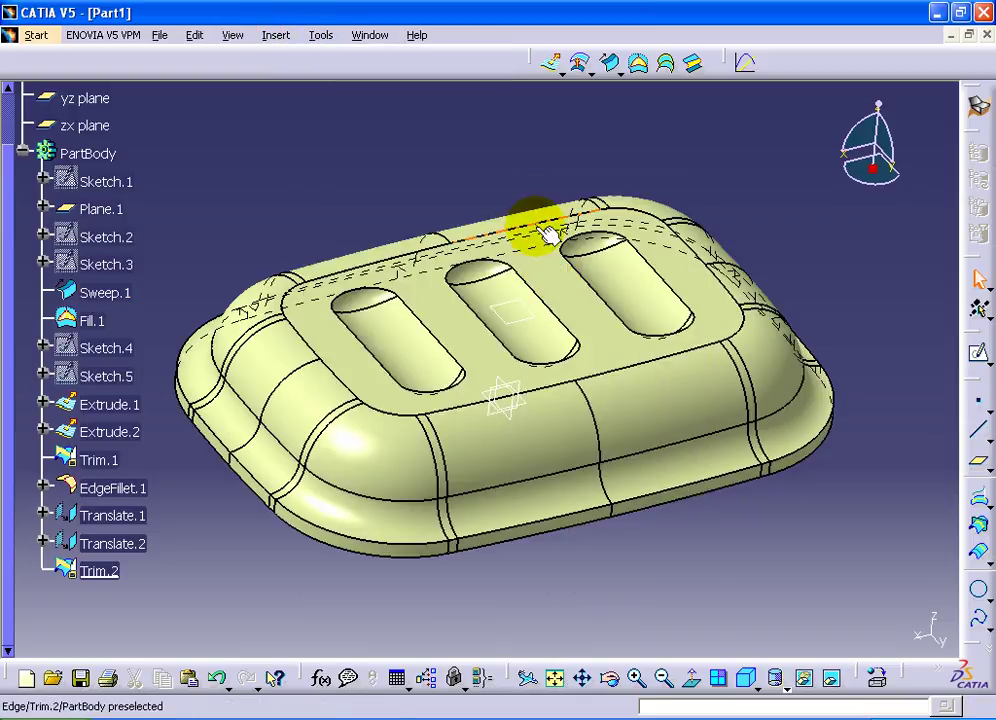